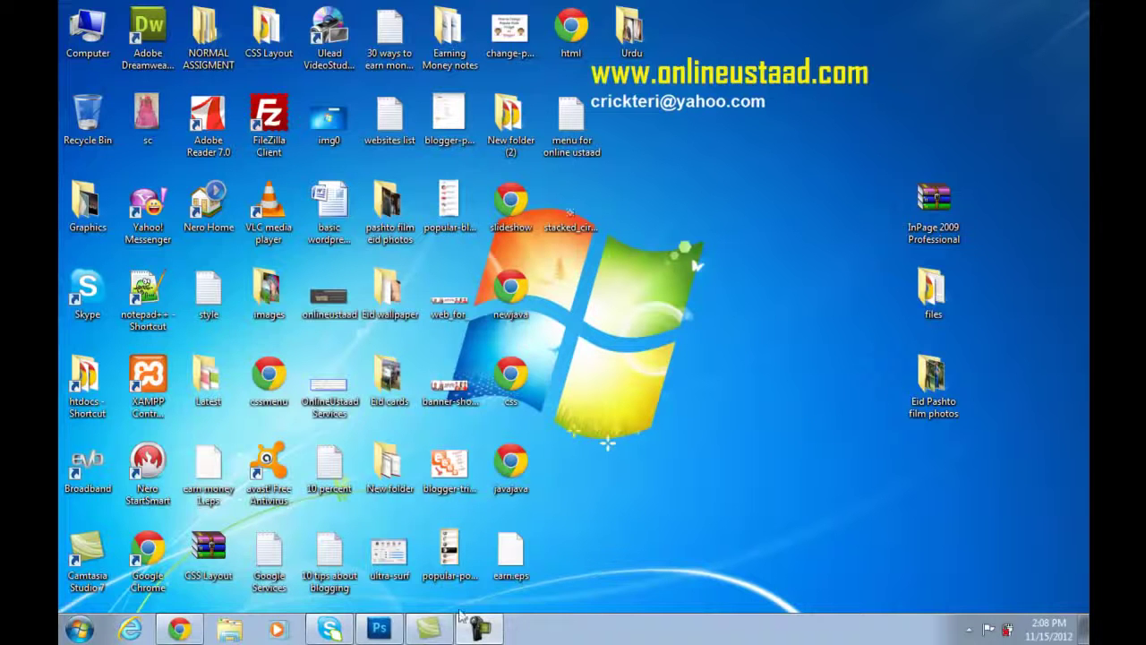
# Switch to Photoshop and create a new document with the Web preset at 1024 x 768 pixels.
pyautogui.click(380, 630)
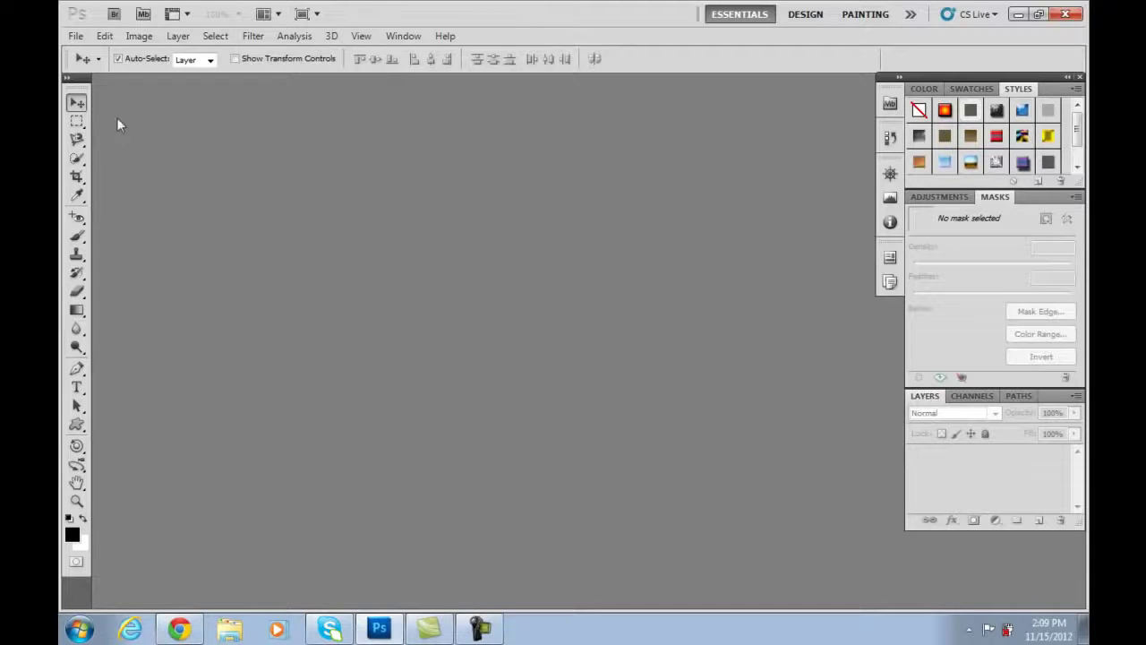
pyautogui.click(75, 36)
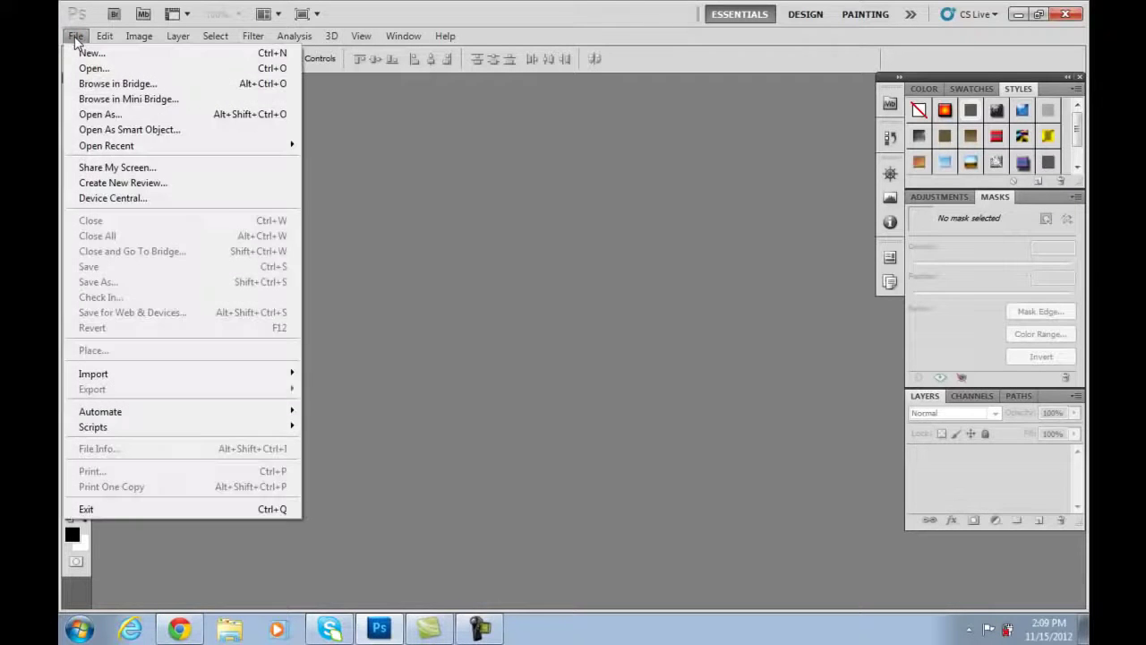
pyautogui.click(75, 37)
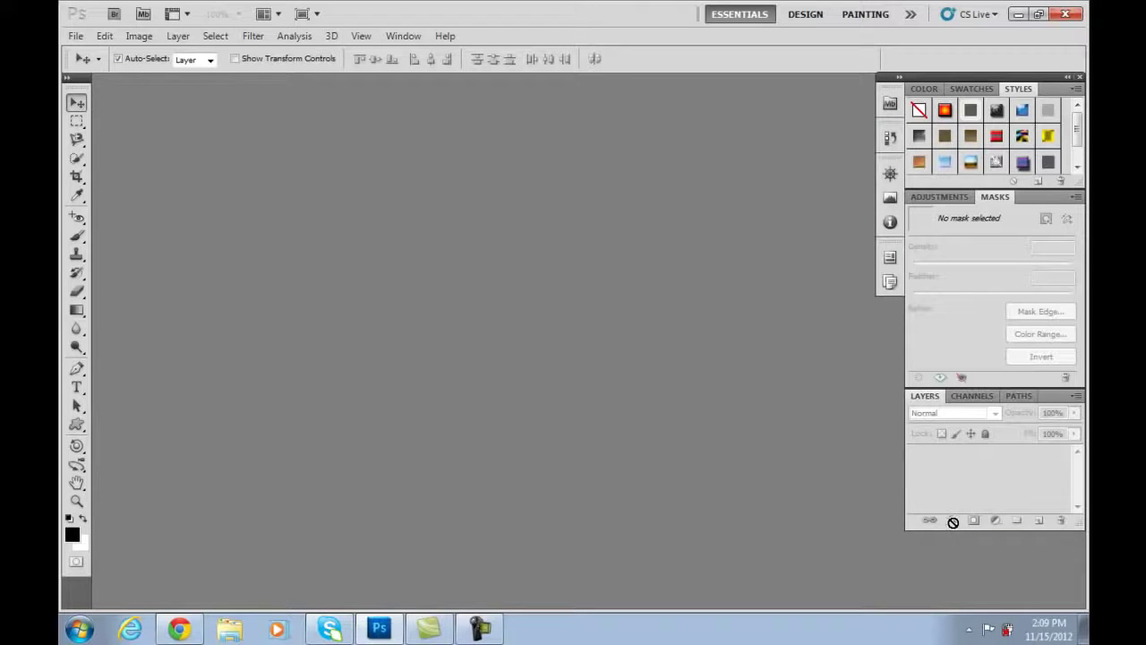
pyautogui.click(76, 36)
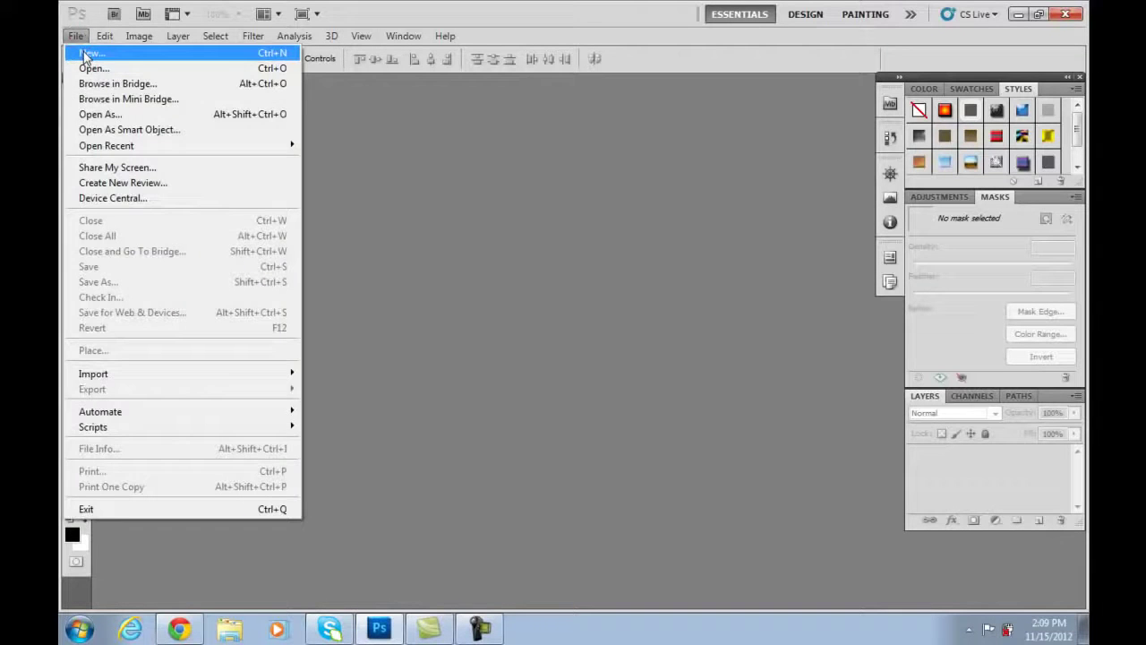
pyautogui.click(89, 53)
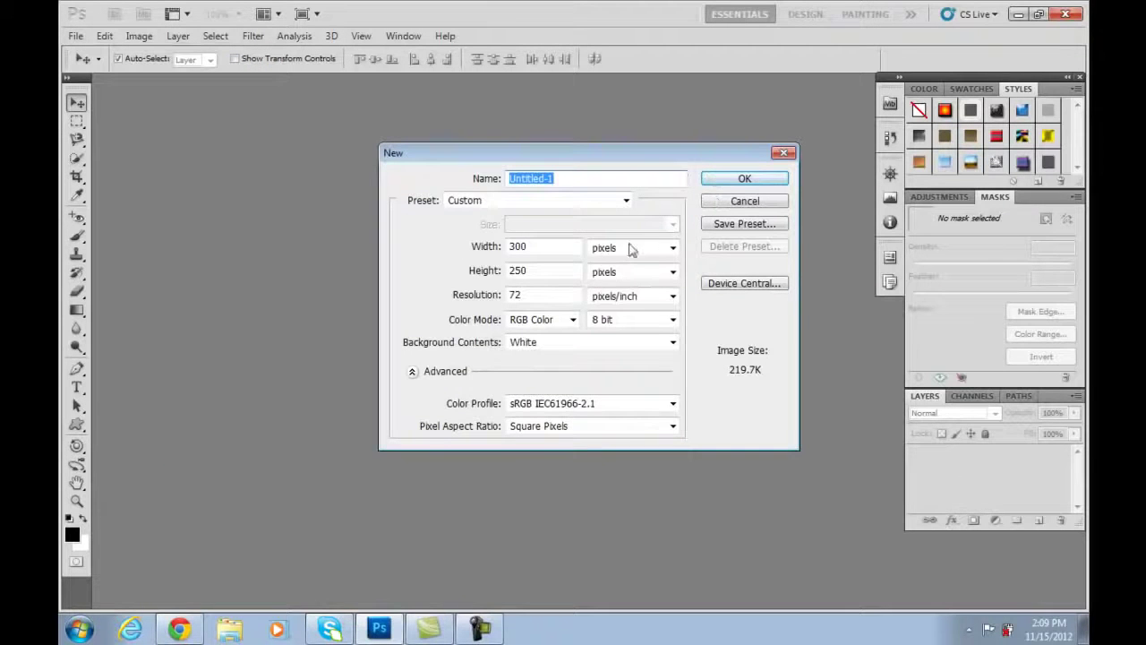
pyautogui.click(600, 201)
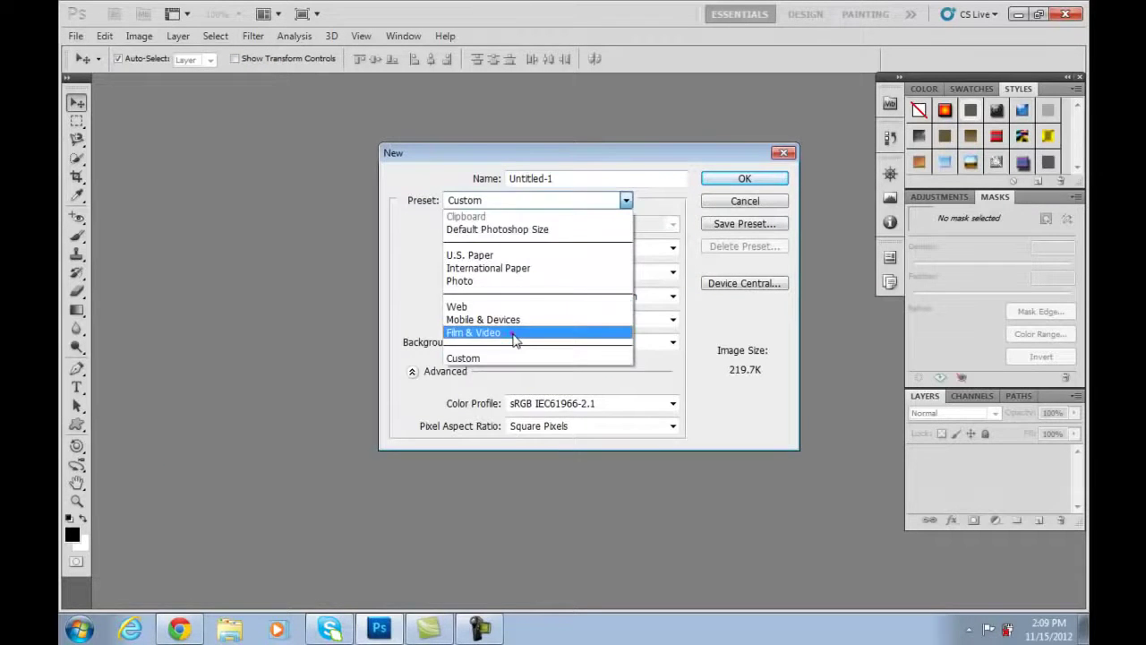
pyautogui.click(514, 333)
pyautogui.click(583, 200)
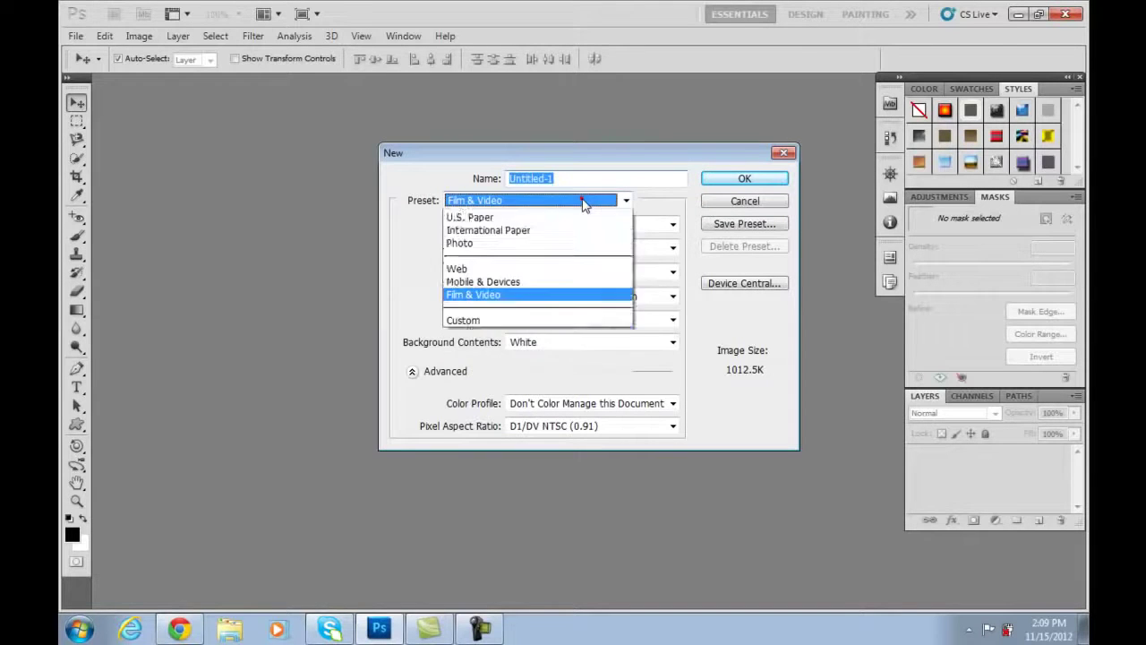
pyautogui.click(545, 307)
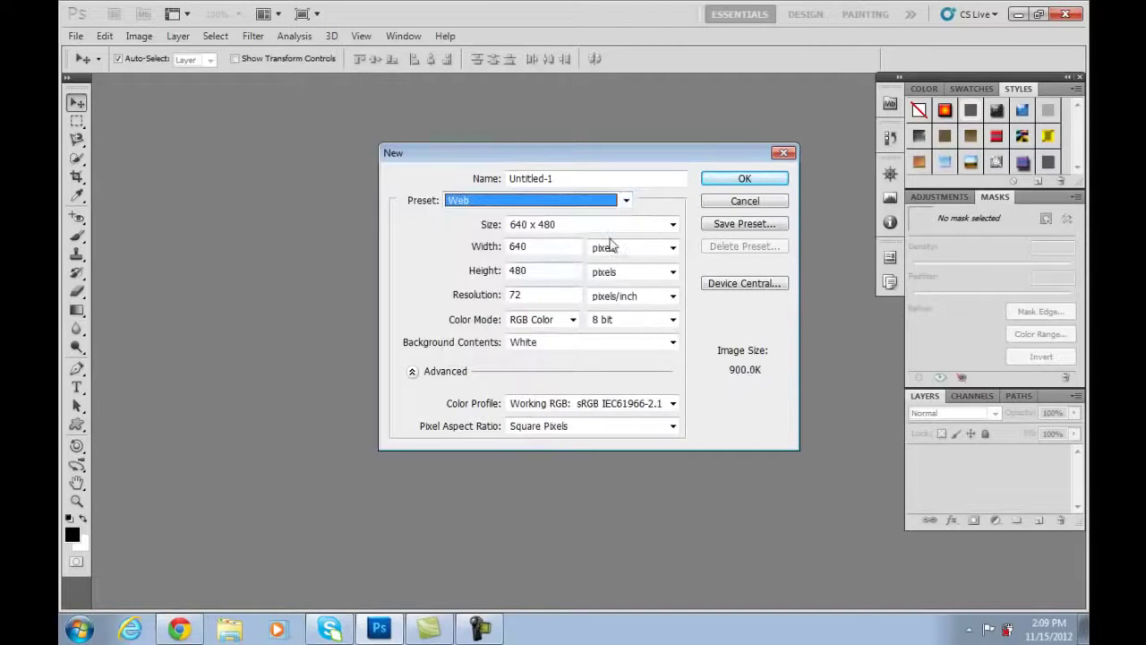
pyautogui.click(621, 225)
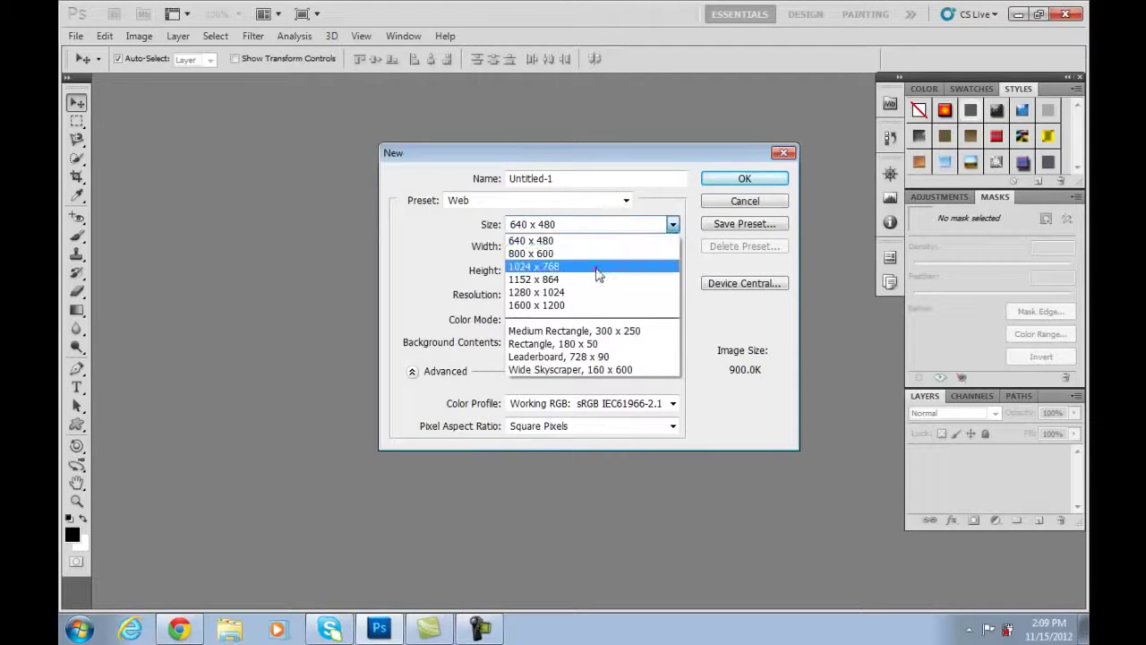
pyautogui.click(599, 267)
pyautogui.click(740, 177)
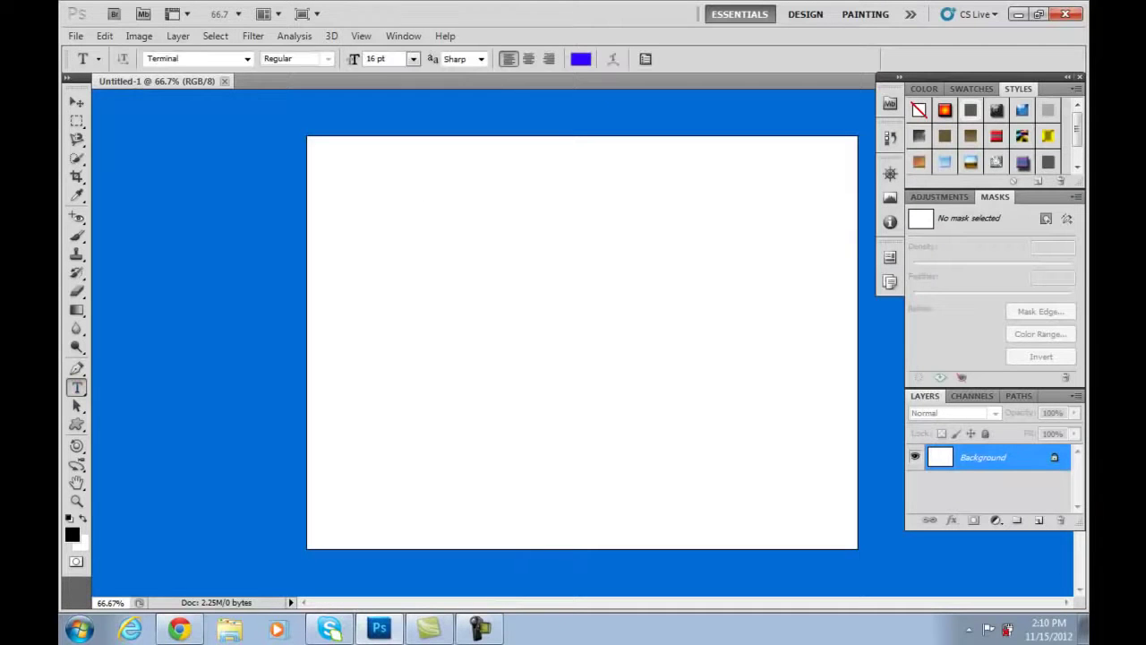
# Add the text "Pakistan" near the top of the canvas.
pyautogui.click(436, 170)
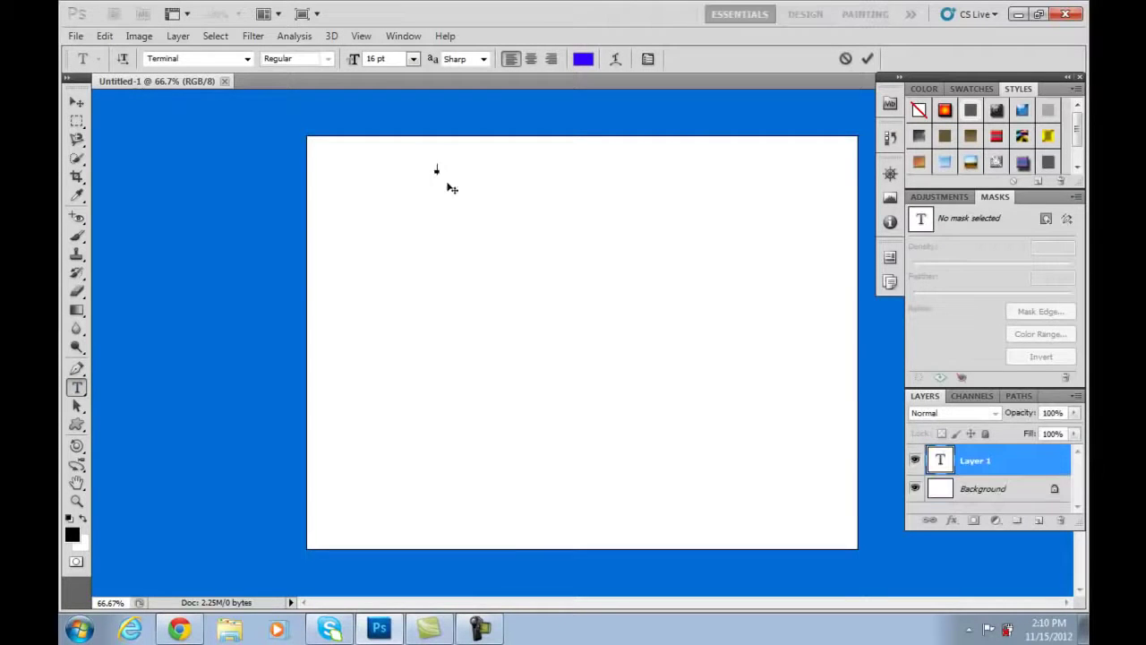
pyautogui.write('Pakistan')
# Enlarge the word "Pakistan" to 68 pt and shift it right toward the middle of the canvas.
pyautogui.moveTo(493, 168); pyautogui.dragTo(424, 169)
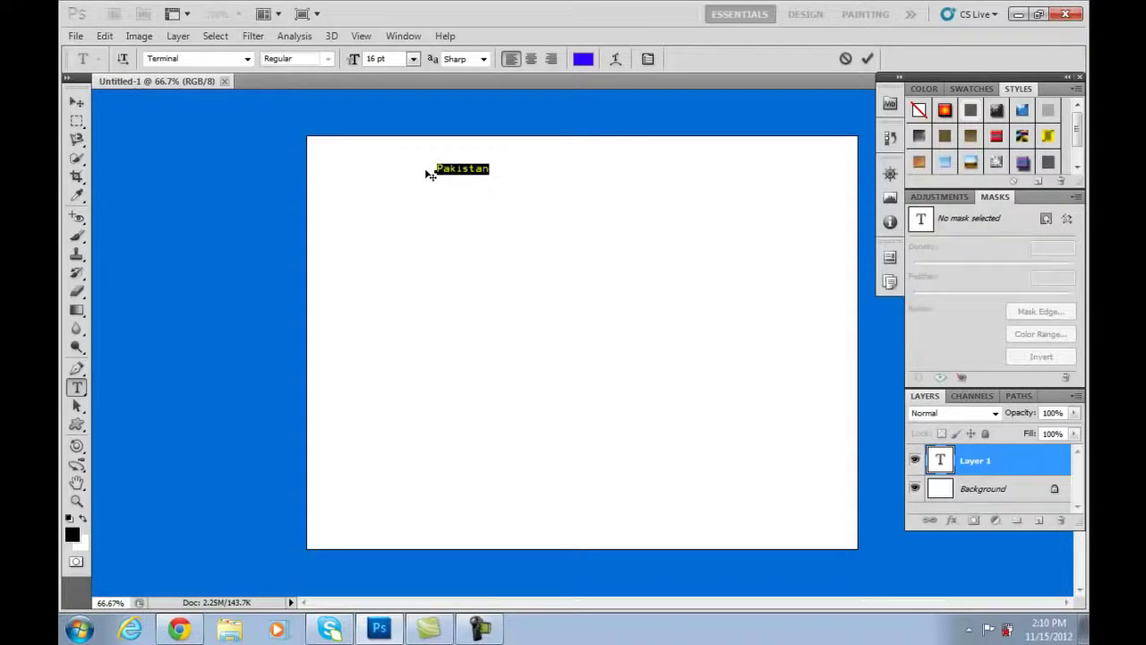
pyautogui.hotkey('ctrl', 'shift', '.')
pyautogui.hotkey('ctrl', 'shift', '.')
pyautogui.hotkey('ctrl', 'shift', '.')
pyautogui.hotkey('ctrl', 'shift', '.')
pyautogui.hotkey('ctrl', 'shift', '.')
pyautogui.hotkey('ctrl', 'shift', '.')
pyautogui.hotkey('ctrl', 'shift', '.')
pyautogui.hotkey('ctrl', 'shift', '.')
pyautogui.hotkey('ctrl', 'shift', '.')
pyautogui.hotkey('ctrl', 'shift', '.')
pyautogui.hotkey('ctrl', 'shift', '.')
pyautogui.hotkey('ctrl', 'shift', '.')
pyautogui.hotkey('ctrl', 'shift', '.')
pyautogui.hotkey('ctrl', 'shift', '.')
pyautogui.hotkey('ctrl', 'shift', '.')
pyautogui.hotkey('ctrl', 'shift', '.')
pyautogui.hotkey('ctrl', 'shift', '.')
pyautogui.hotkey('ctrl', 'shift', '.')
pyautogui.hotkey('ctrl', 'shift', '.')
pyautogui.hotkey('ctrl', 'shift', '.')
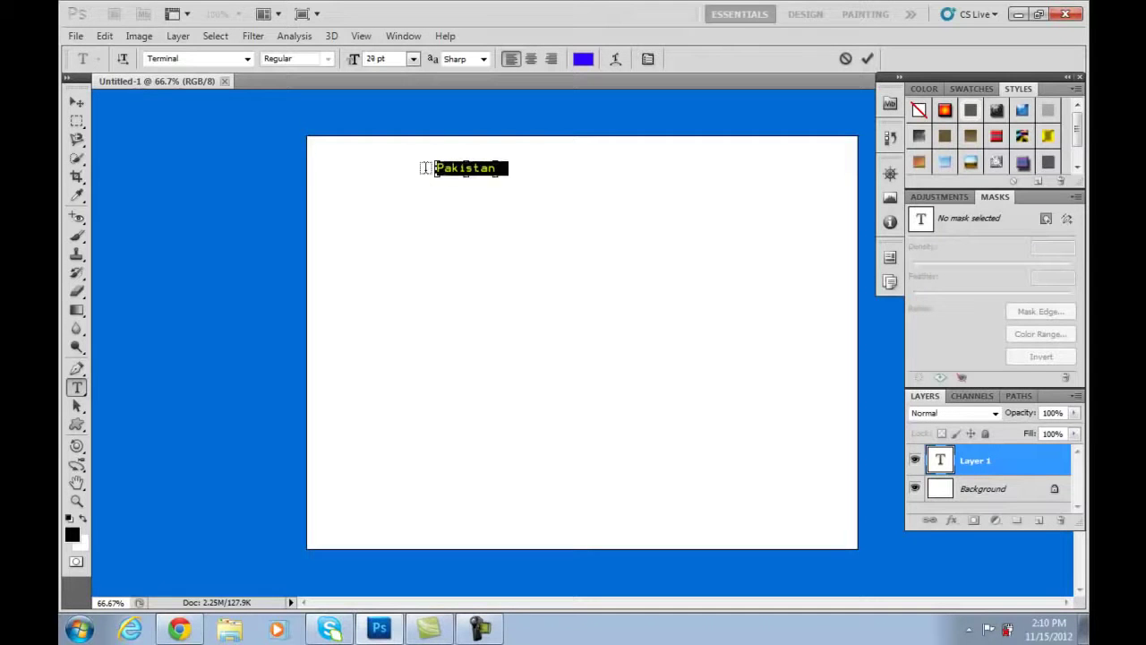
pyautogui.hotkey('ctrl', 'shift', '.')
pyautogui.hotkey('ctrl', 'shift', '.')
pyautogui.hotkey('ctrl', 'shift', '.')
pyautogui.hotkey('ctrl', 'shift', '.')
pyautogui.hotkey('ctrl', 'shift', '.')
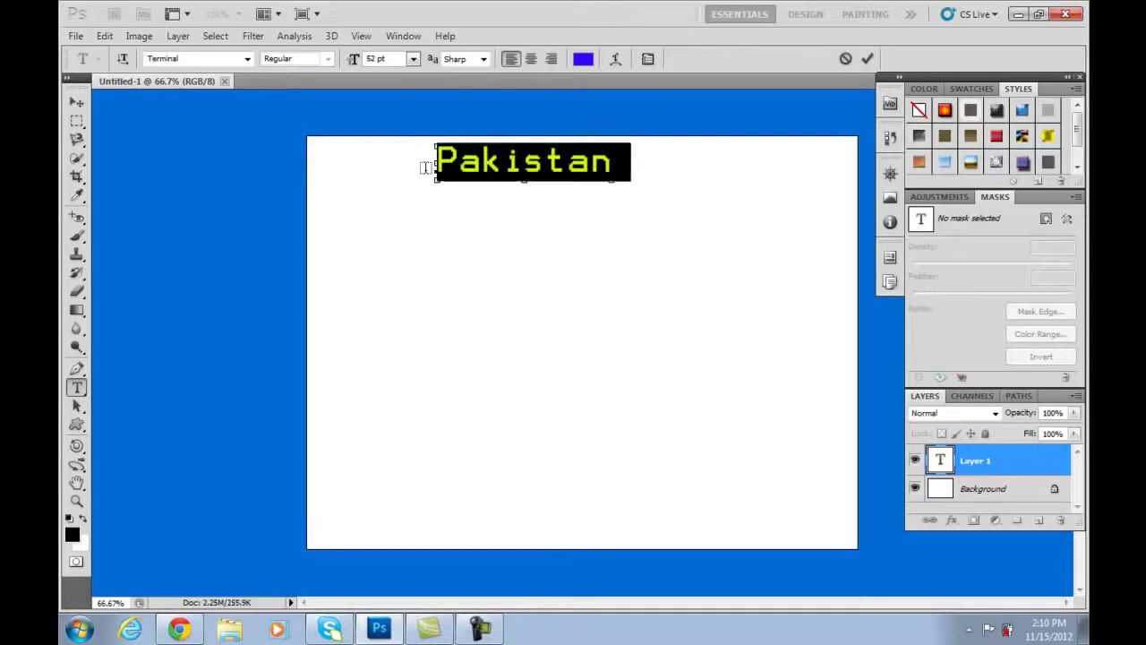
pyautogui.moveTo(693, 263); pyautogui.dragTo(736, 264)
# Browse the available fonts and change the font of the word "Pakistan" to Georgia.
pyautogui.click(661, 165)
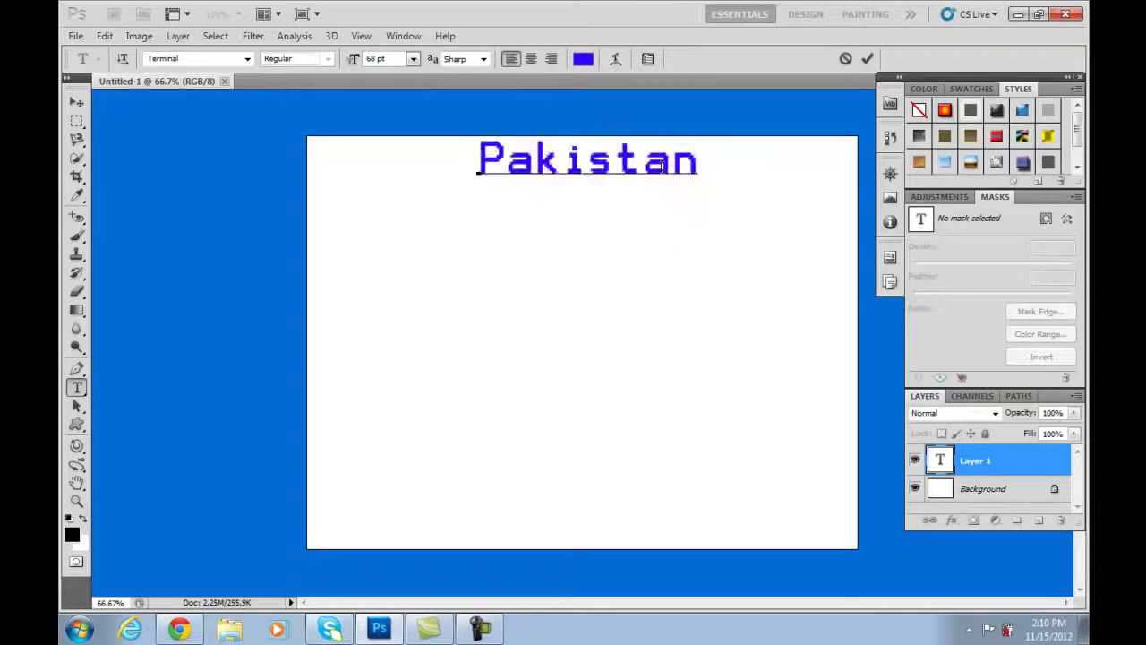
pyautogui.doubleClick(661, 165)
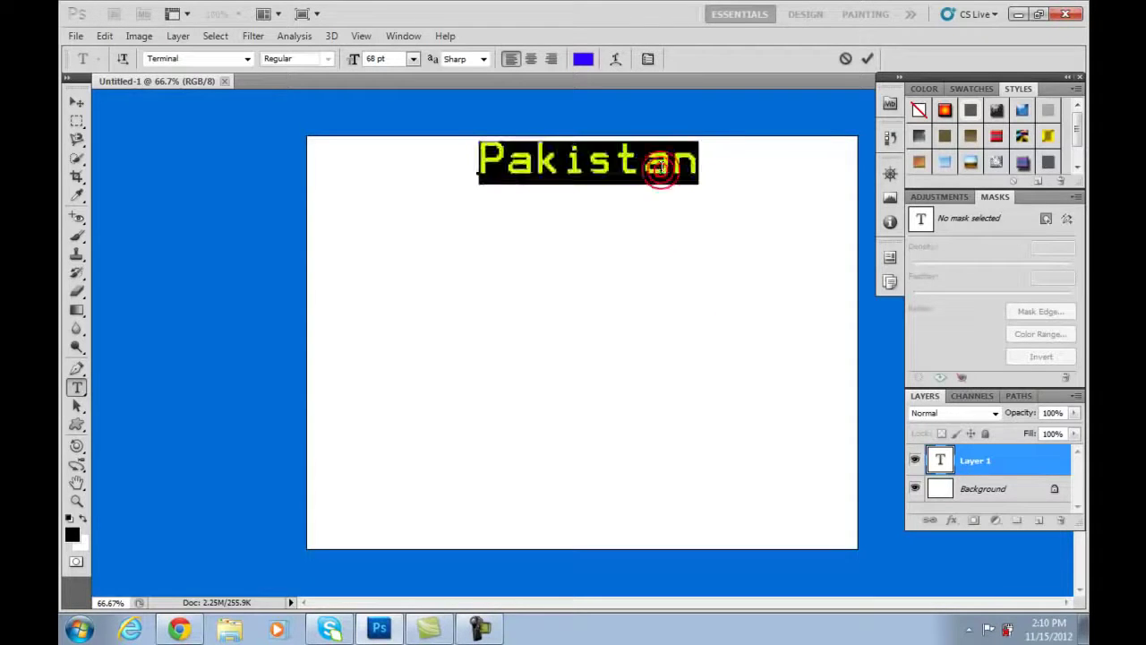
pyautogui.click(247, 58)
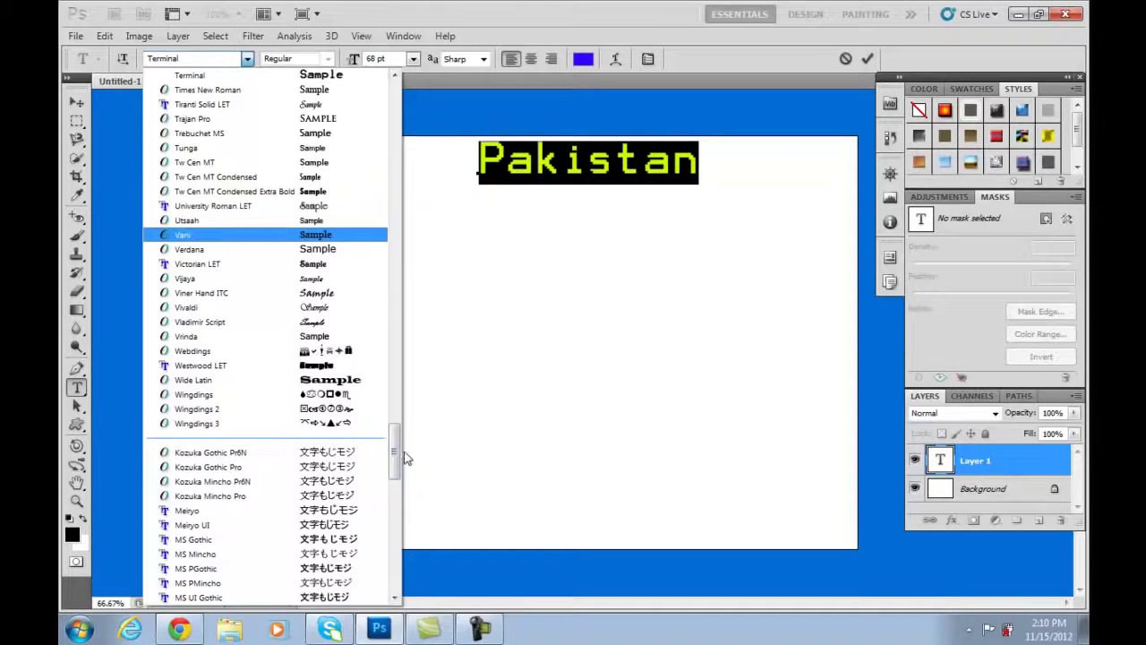
pyautogui.moveTo(398, 452); pyautogui.dragTo(400, 432)
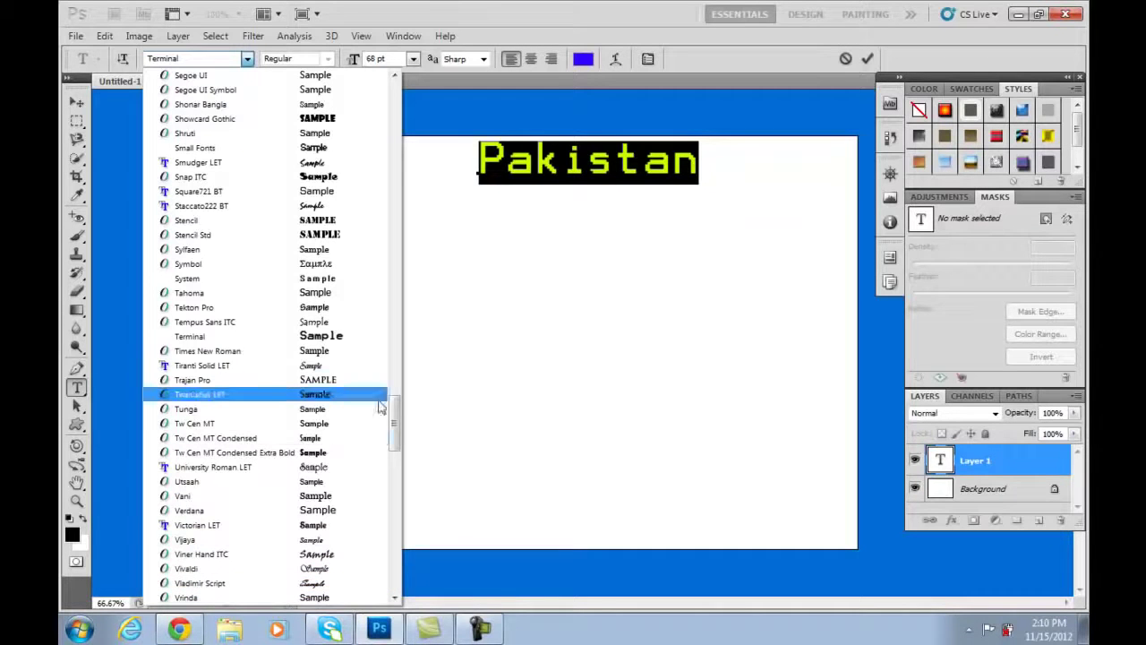
pyautogui.moveTo(398, 416); pyautogui.dragTo(402, 405)
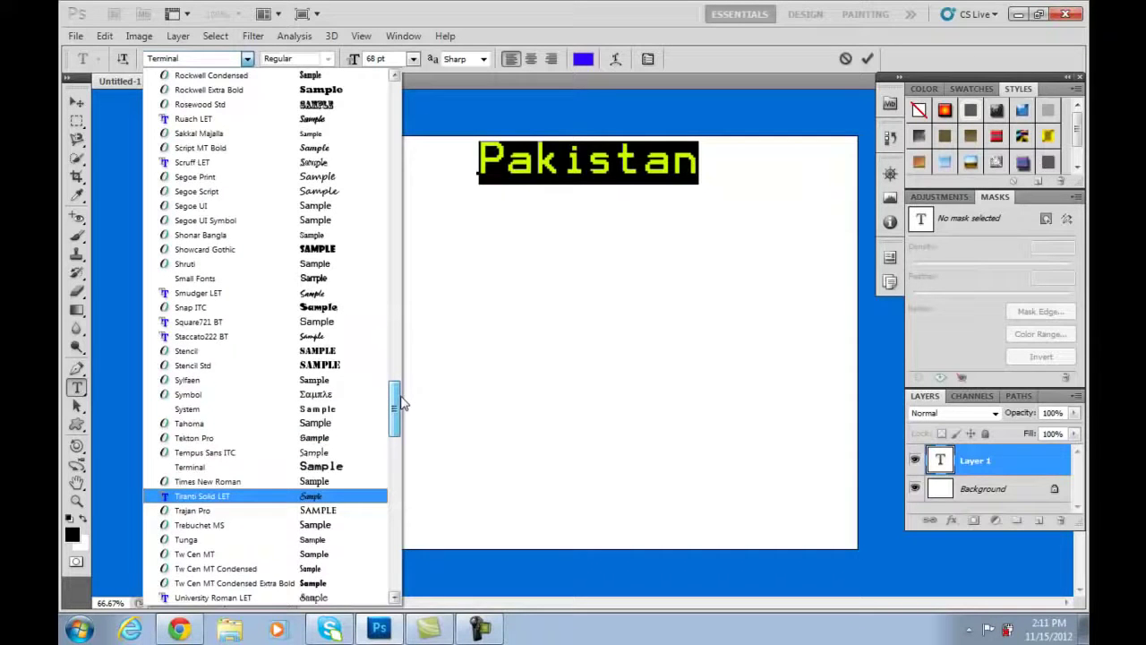
pyautogui.moveTo(402, 405); pyautogui.dragTo(408, 434)
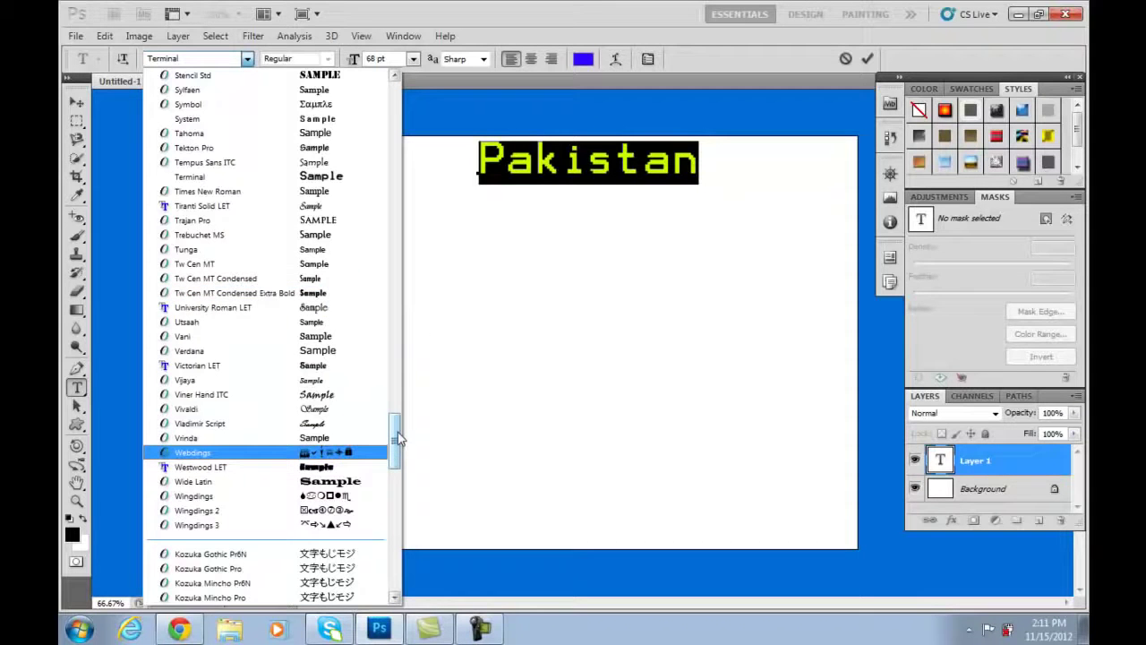
pyautogui.moveTo(399, 439); pyautogui.dragTo(406, 223)
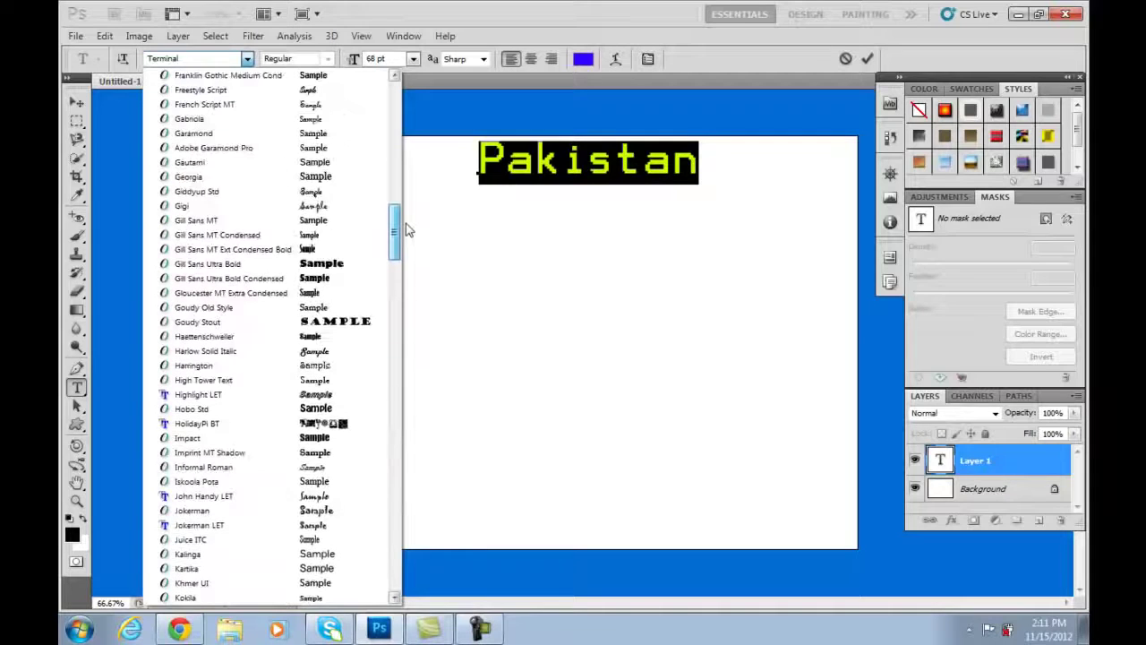
pyautogui.click(366, 177)
# Enlarge the Georgia text to 110 pt and move it down so it lies fully on the canvas.
pyautogui.hotkey('ctrl', 'shift', '.')
pyautogui.hotkey('ctrl', 'shift', '.')
pyautogui.hotkey('ctrl', 'shift', '.')
pyautogui.hotkey('ctrl', 'shift', '.')
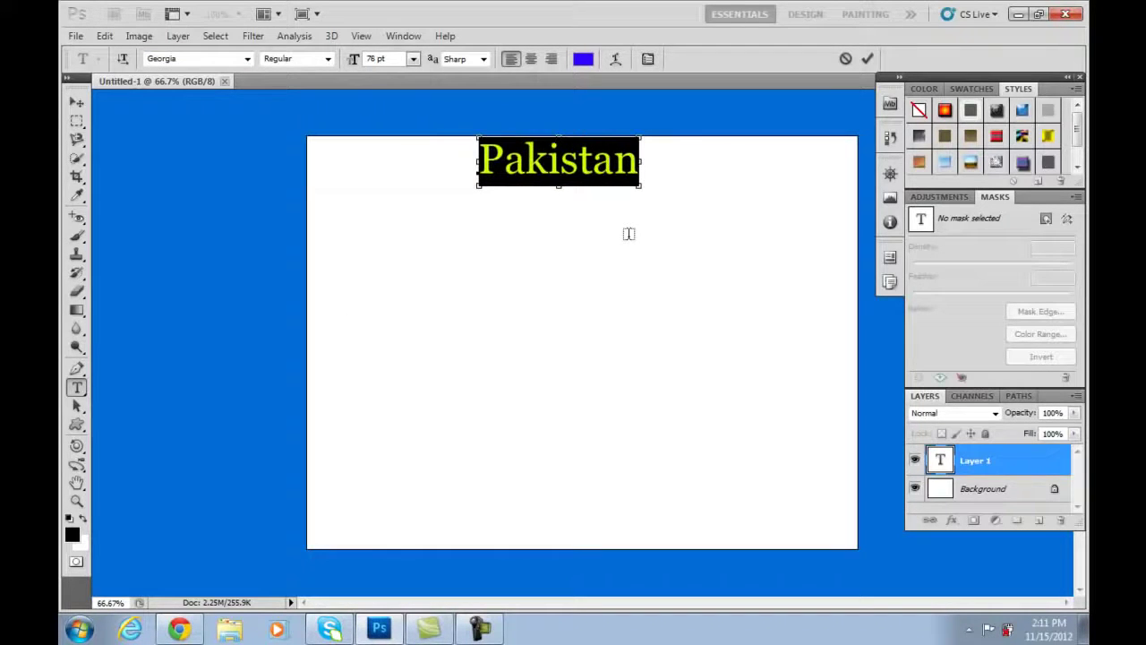
pyautogui.hotkey('ctrl', 'shift', '.')
pyautogui.hotkey('ctrl', 'shift', '.')
pyautogui.hotkey('ctrl', 'shift', '.')
pyautogui.hotkey('ctrl', 'shift', '.')
pyautogui.hotkey('ctrl', 'shift', '.')
pyautogui.hotkey('ctrl', 'shift', '.')
pyautogui.hotkey('ctrl', 'shift', '.')
pyautogui.hotkey('ctrl', 'shift', '.')
pyautogui.hotkey('ctrl', 'shift', '.')
pyautogui.hotkey('ctrl', 'shift', '.')
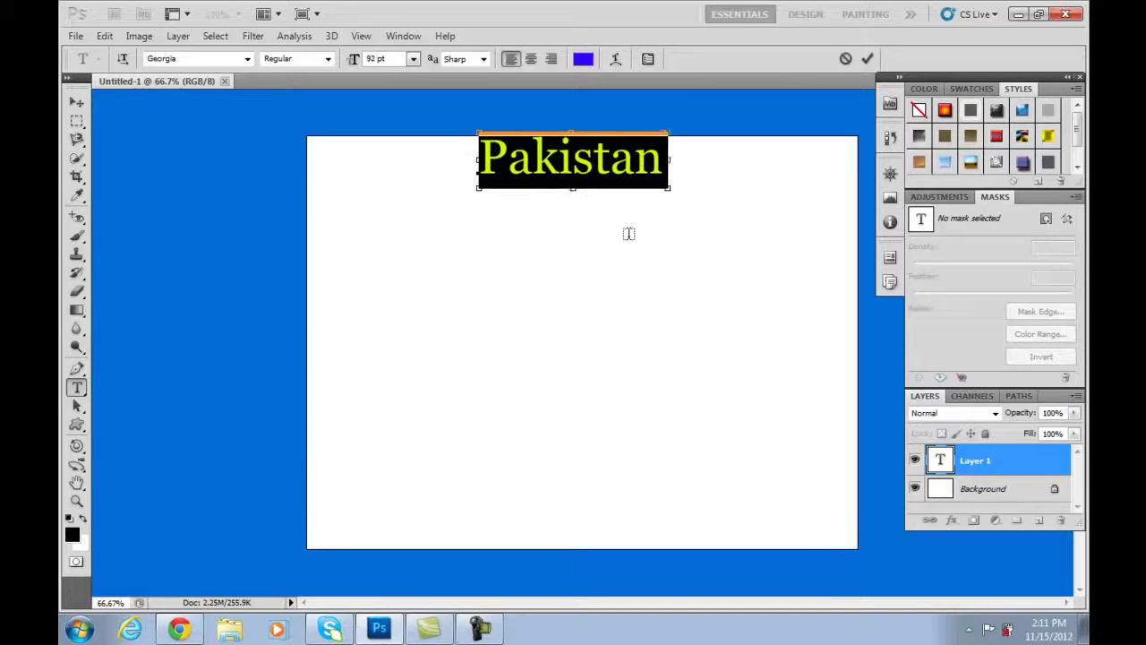
pyautogui.hotkey('ctrl', 'shift', '.')
pyautogui.hotkey('ctrl', 'shift', '.')
pyautogui.hotkey('ctrl', 'shift', '.')
pyautogui.hotkey('ctrl', 'shift', '.')
pyautogui.hotkey('ctrl', 'shift', '.')
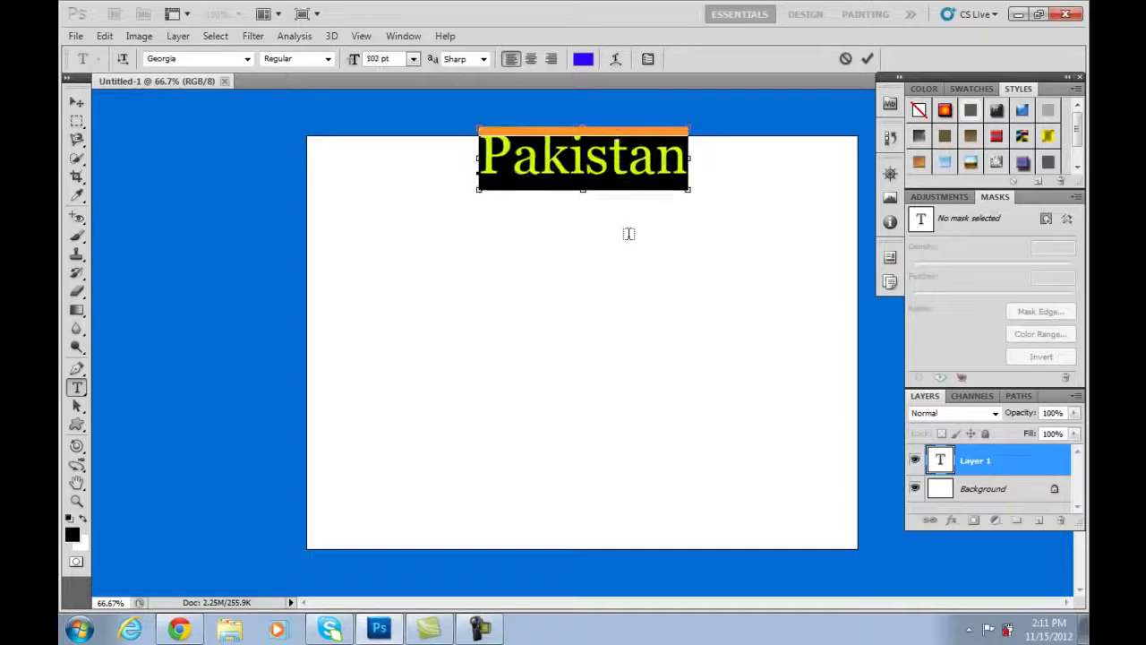
pyautogui.hotkey('ctrl', 'shift', '.')
pyautogui.hotkey('ctrl', 'shift', '.')
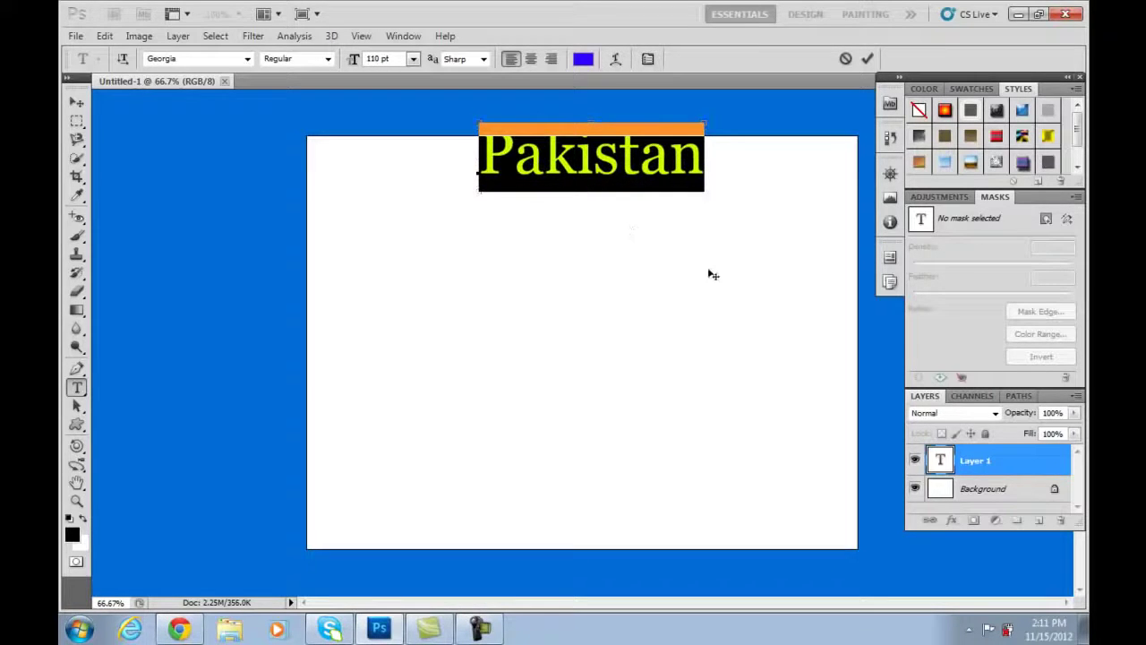
pyautogui.click(708, 269)
pyautogui.click(616, 245)
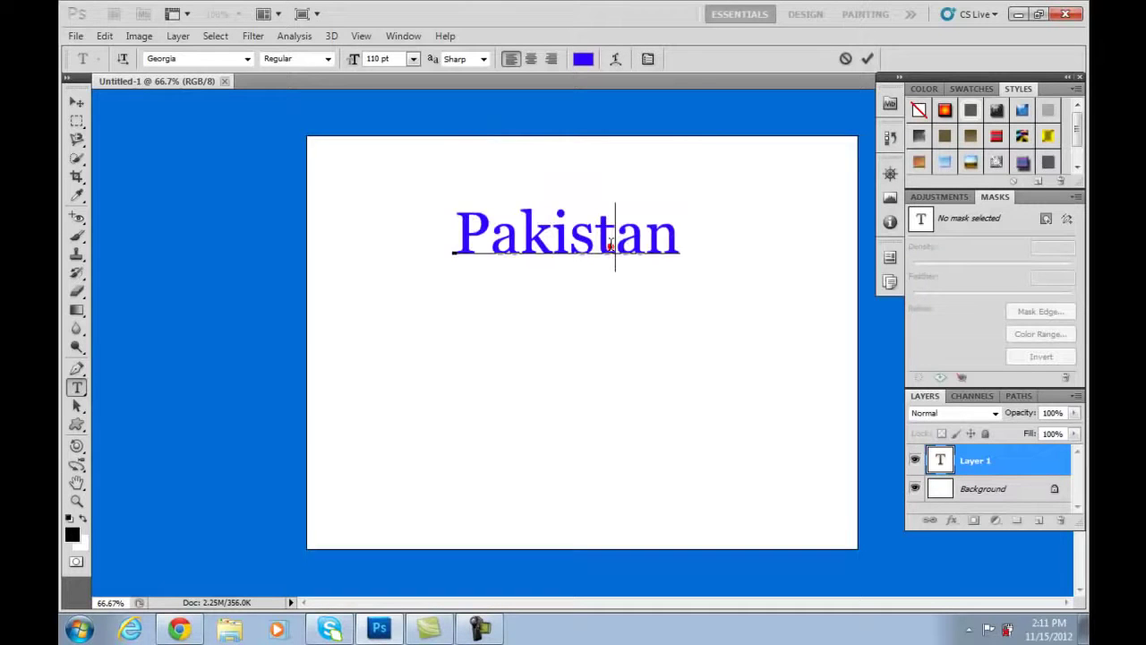
pyautogui.doubleClick(626, 242)
pyautogui.click(415, 59)
pyautogui.click(415, 59)
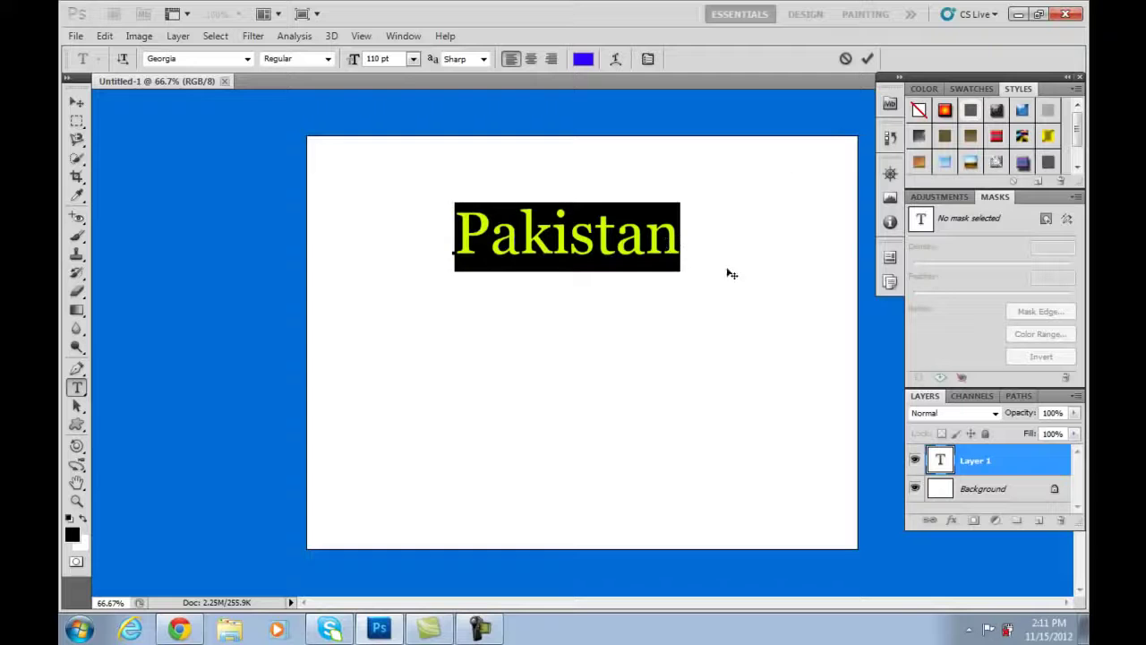
# Commit the text and move it to the upper-left corner of the canvas.
pyautogui.click(77, 104)
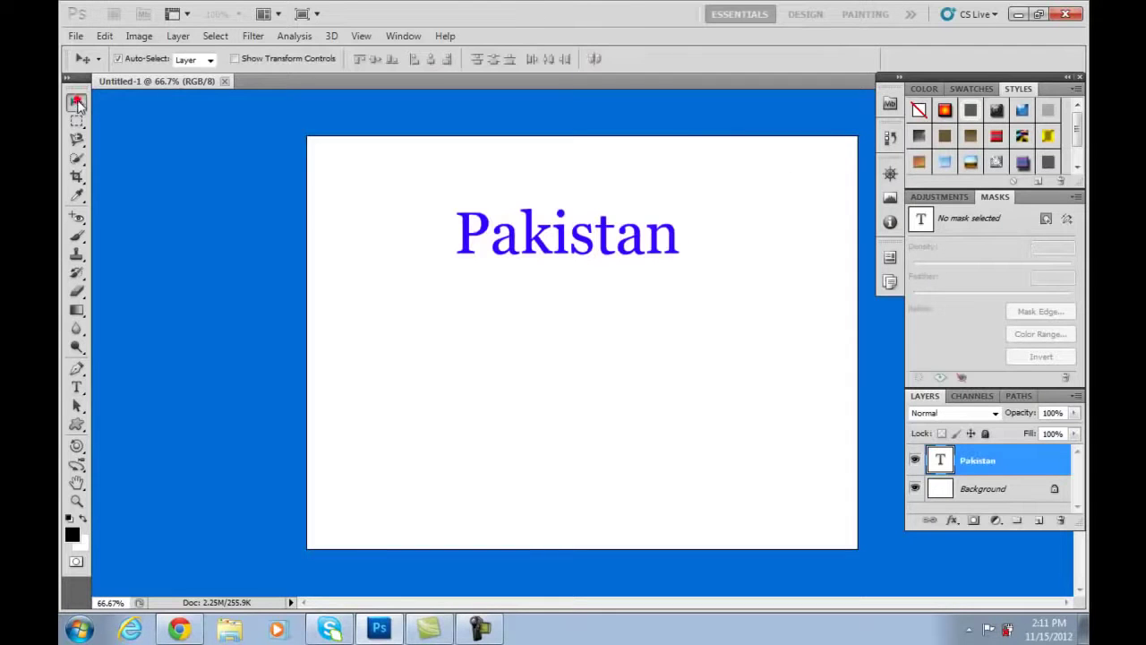
pyautogui.moveTo(483, 225); pyautogui.dragTo(362, 173)
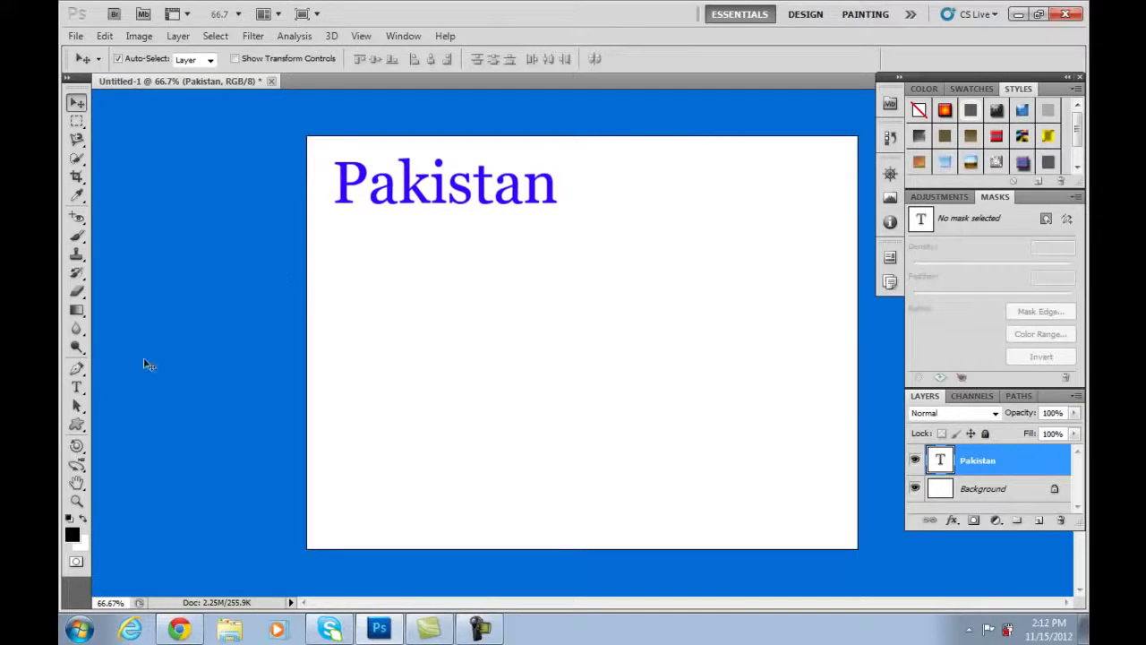
# Recolor the word "Pakistan" in pure red (ff0000) and commit the text edit.
pyautogui.click(77, 391)
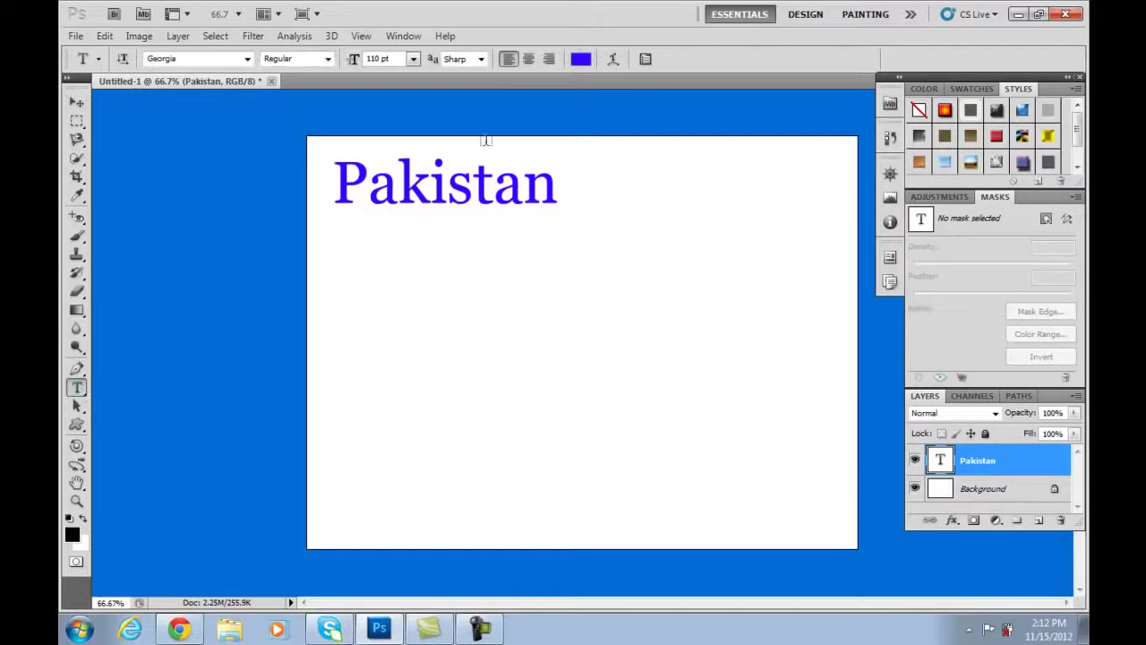
pyautogui.doubleClick(452, 188)
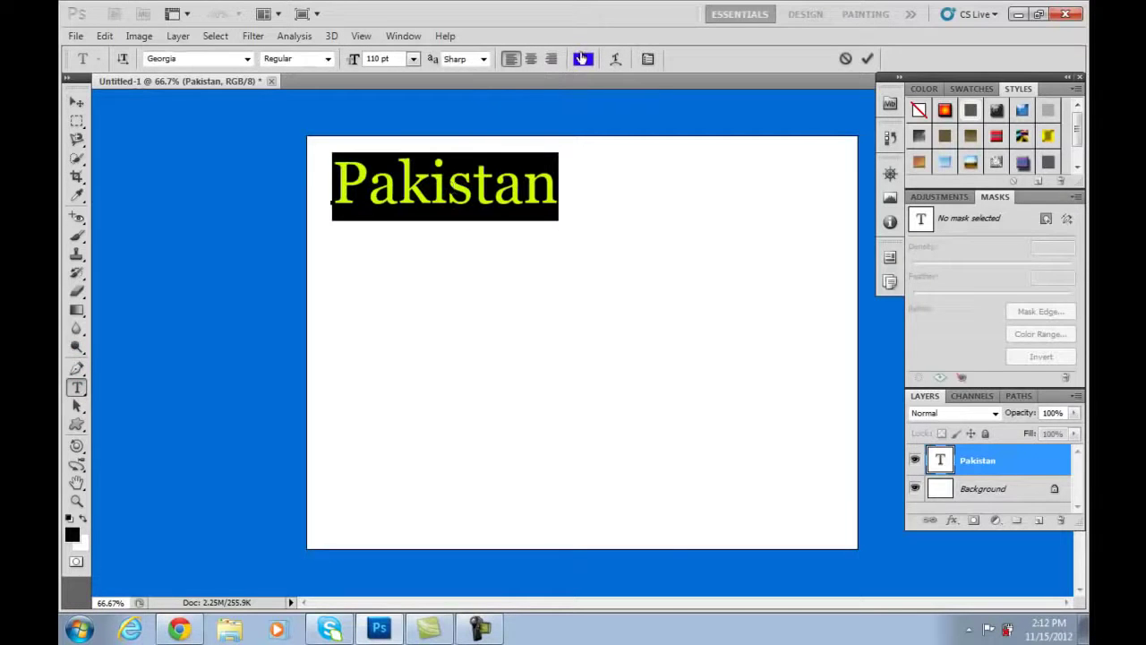
pyautogui.click(581, 58)
pyautogui.moveTo(900, 356); pyautogui.dragTo(901, 333)
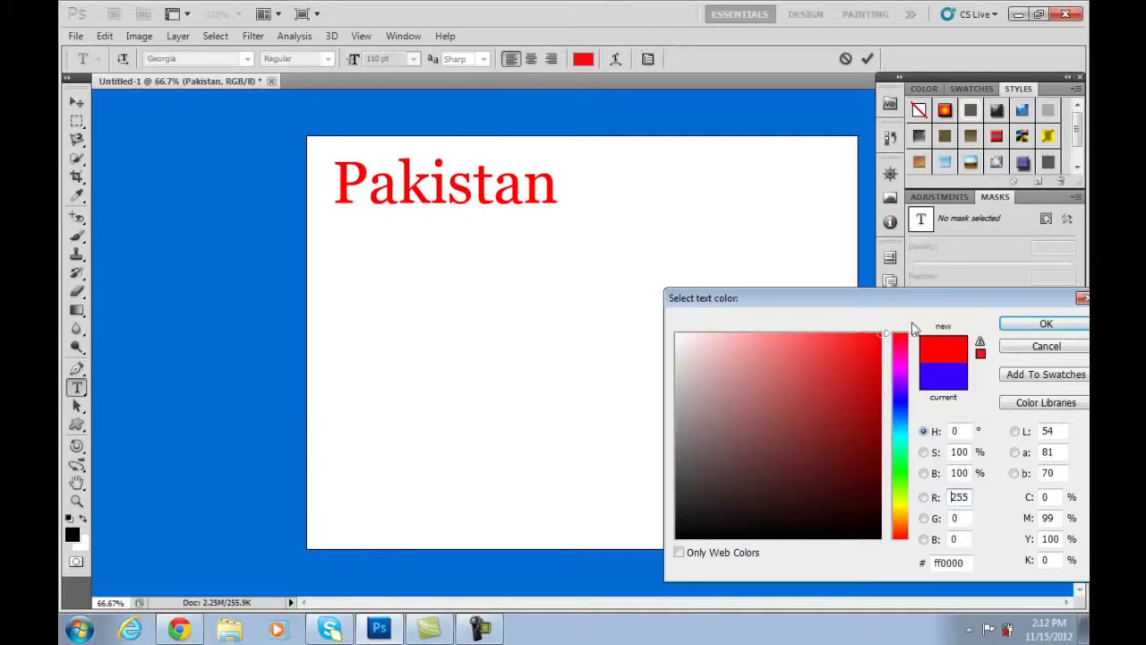
pyautogui.click(1045, 324)
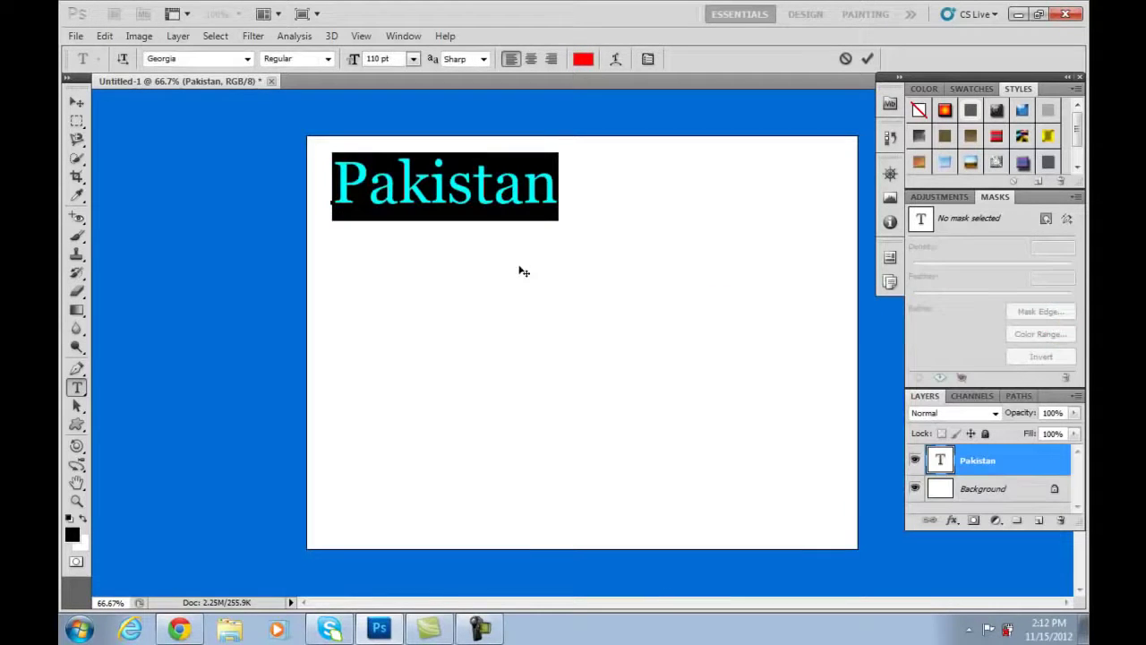
pyautogui.click(76, 102)
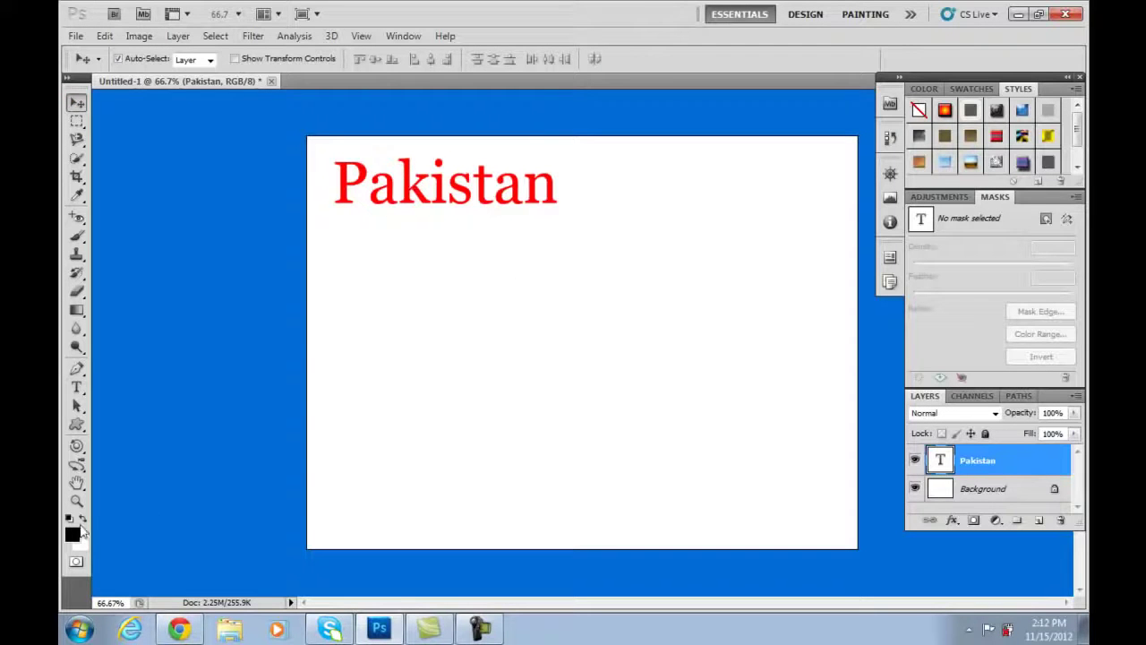
# Swap the foreground and background colors, then fill the text with the black background color.
pyautogui.click(83, 519)
pyautogui.hotkey('ctrl', 'BackSpace')
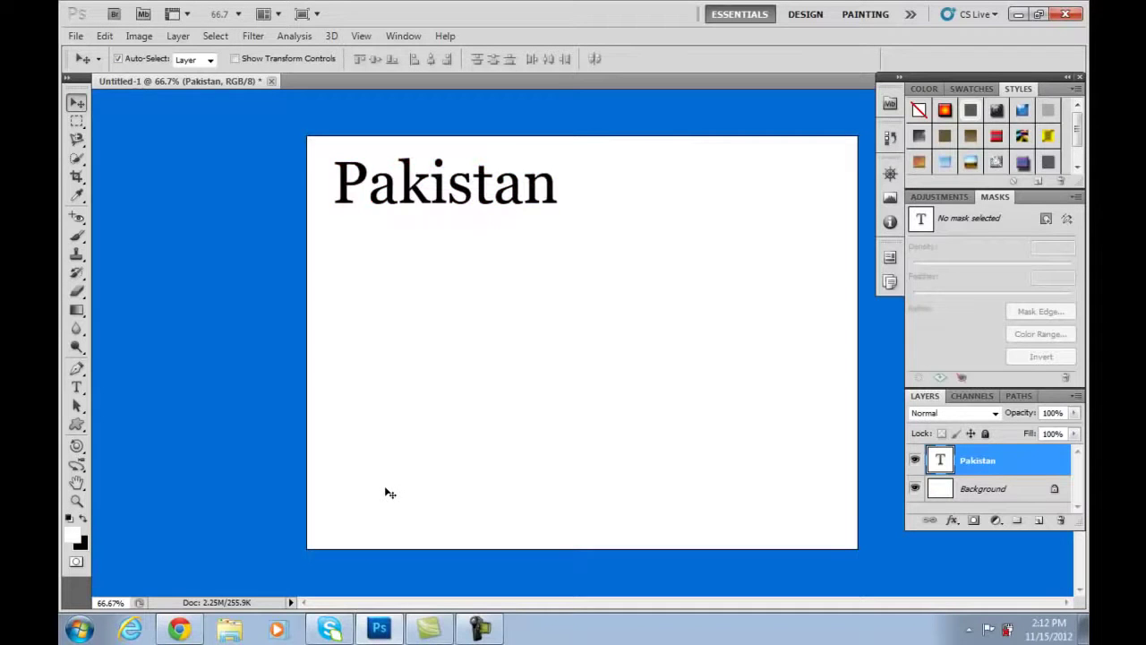
# Undo the black fill on the text, refill it with the background color and undo that fill too.
pyautogui.hotkey('ctrl', 'z')
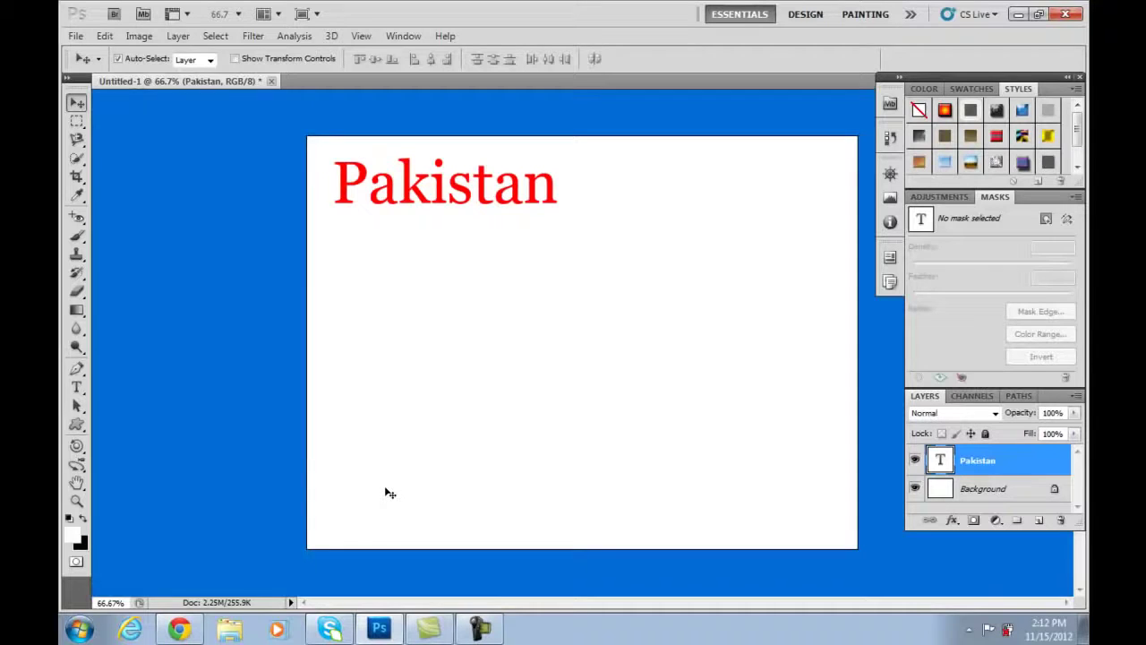
pyautogui.hotkey('ctrl', 'BackSpace')
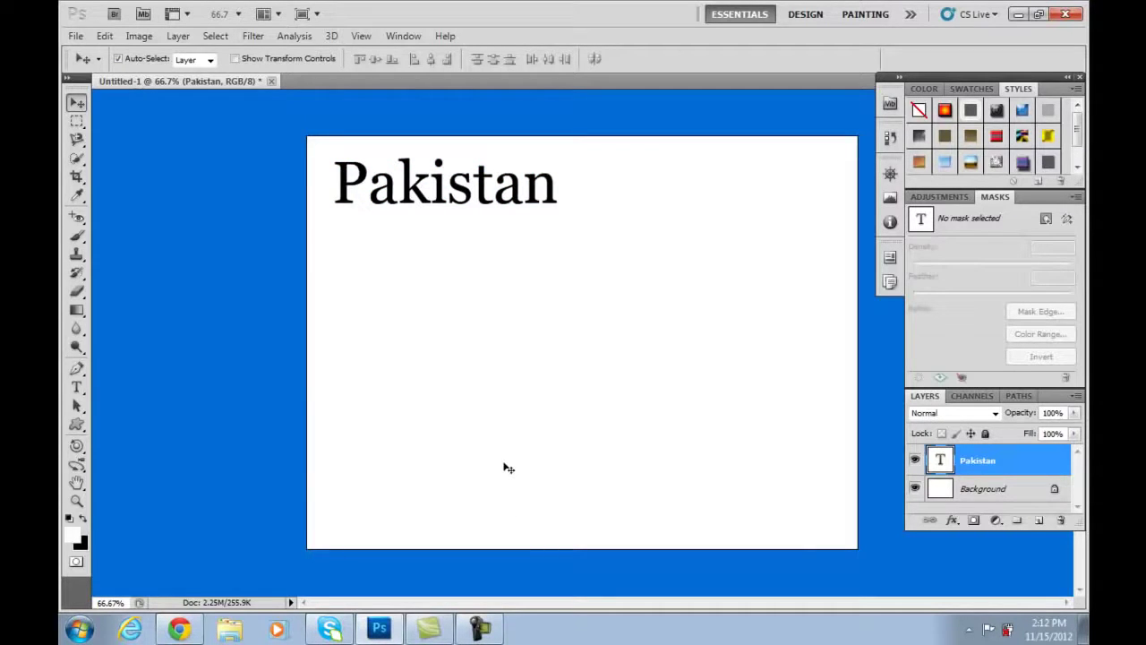
pyautogui.hotkey('ctrl', 'z')
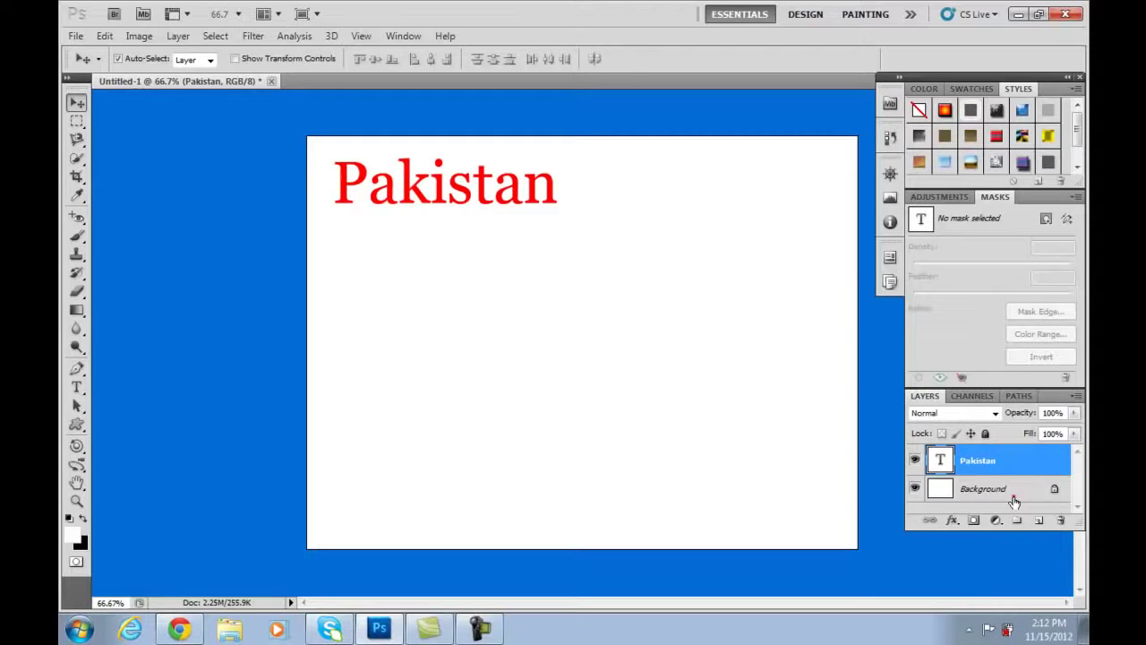
# Select the Background layer, swap the foreground and background colors, and fill the layer with black.
pyautogui.click(1014, 499)
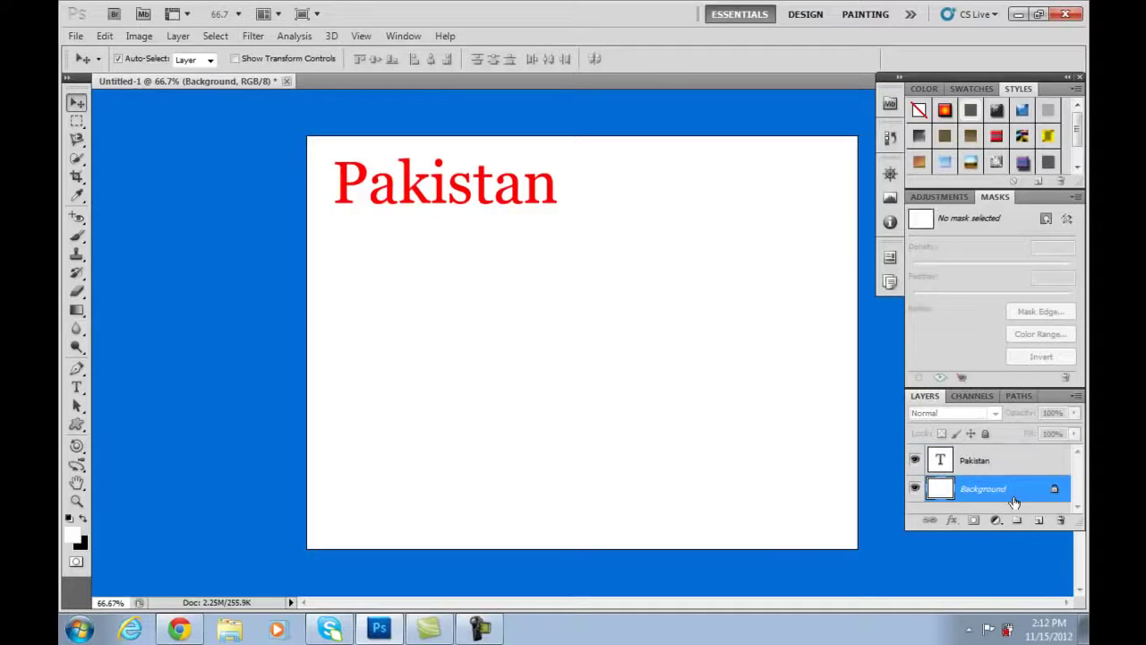
pyautogui.click(81, 519)
pyautogui.hotkey('alt', 'BackSpace')
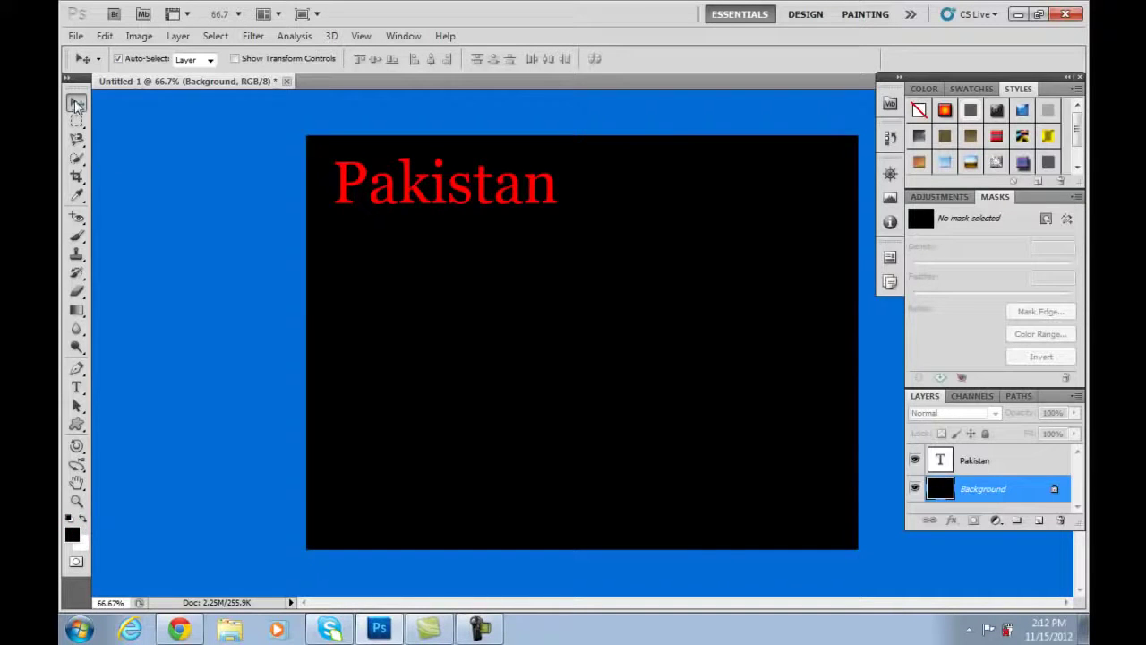
# Duplicate the "Pakistan" text beside the original, and duplicate both words straight down as an aligned second row.
pyautogui.click(364, 177)
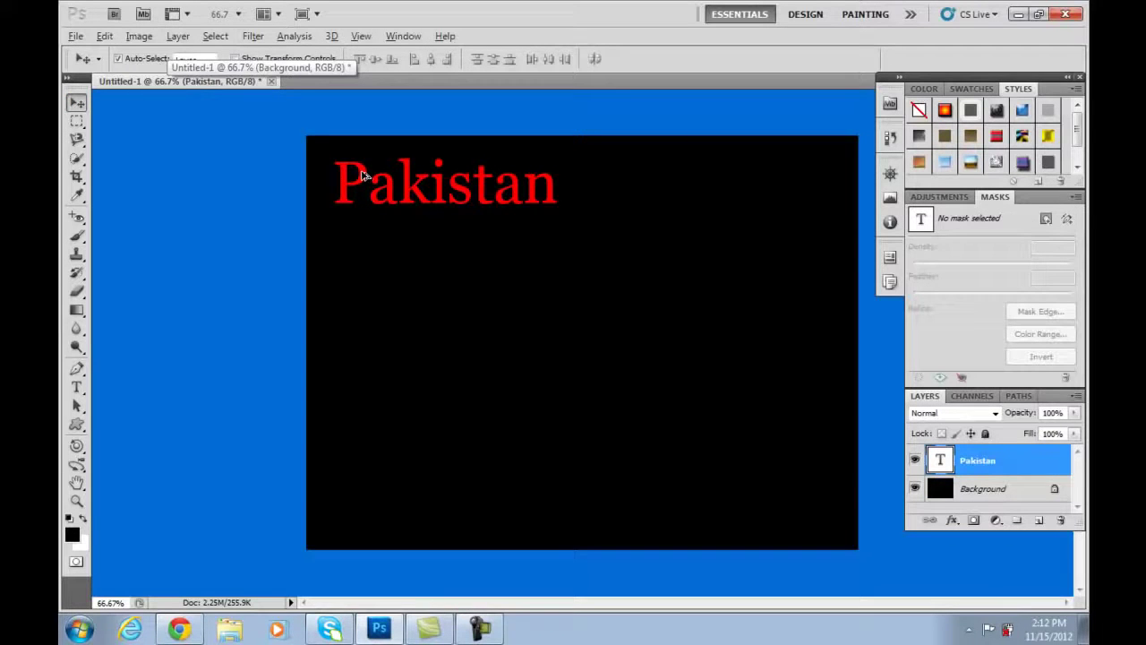
pyautogui.moveTo(367, 177); pyautogui.dragTo(616, 203)
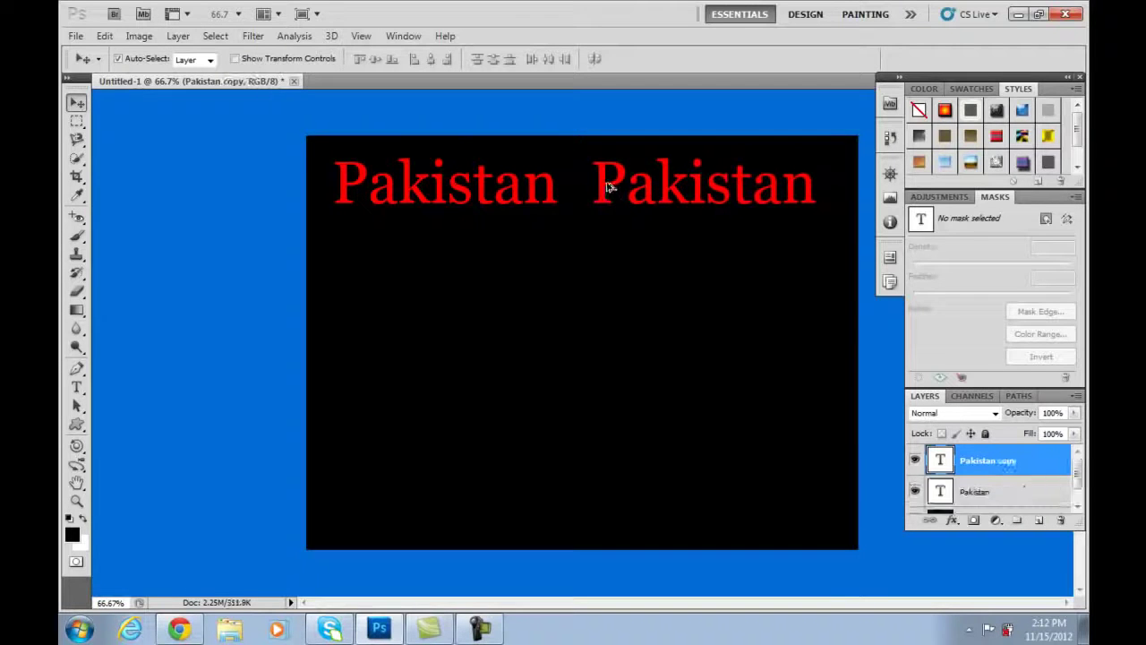
pyautogui.click(535, 185)
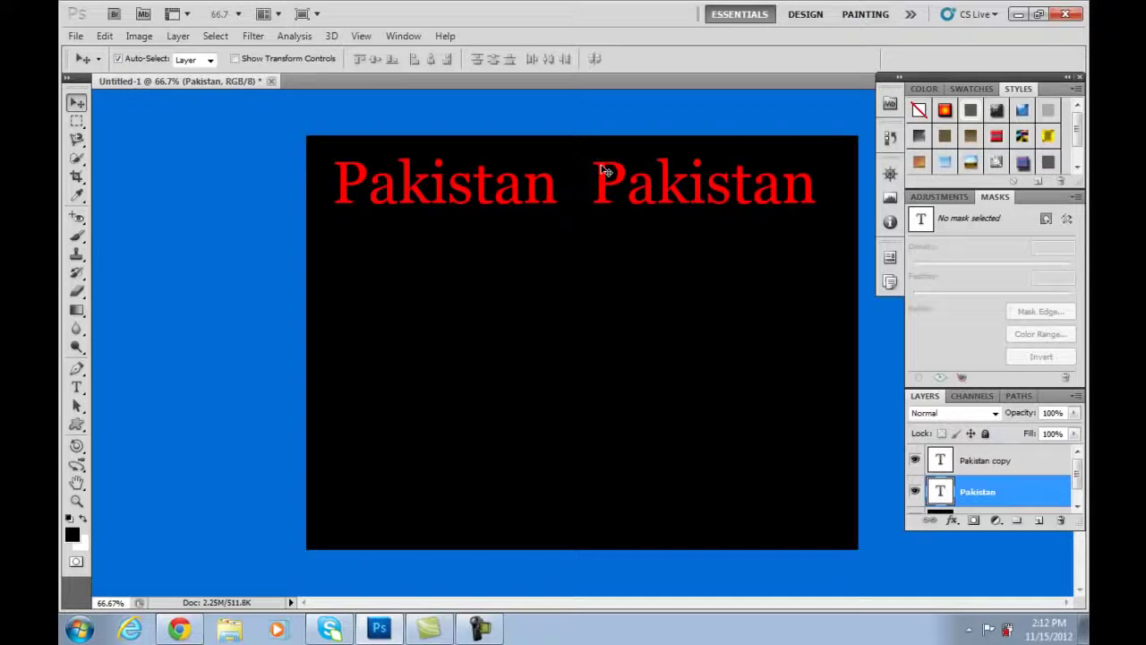
pyautogui.keyDown('shift'); pyautogui.click(994, 462); pyautogui.keyUp('shift')
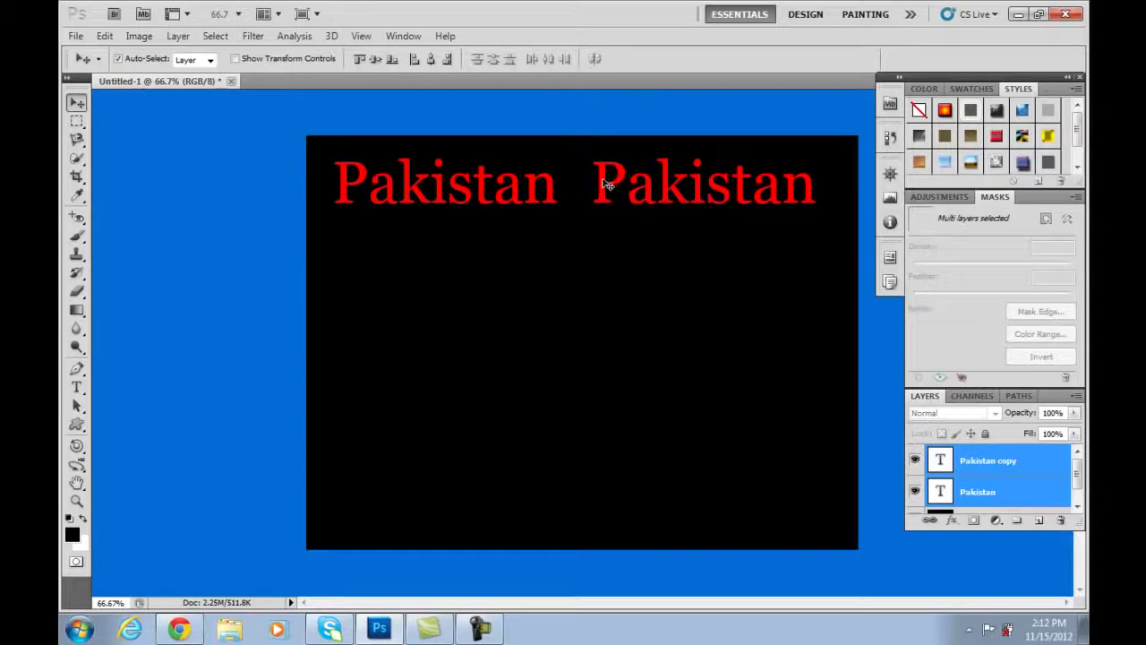
pyautogui.keyDown('alt'); pyautogui.moveTo(605, 183); pyautogui.dragTo(609, 341); pyautogui.keyUp('alt')
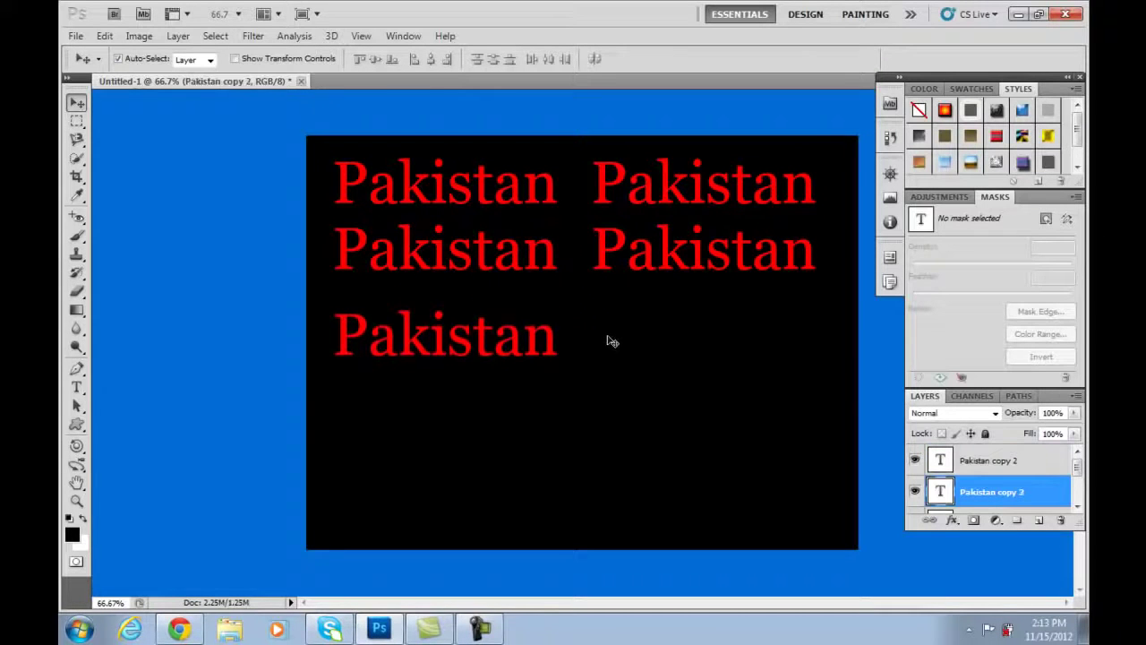
pyautogui.hotkey('ctrl', 'z')
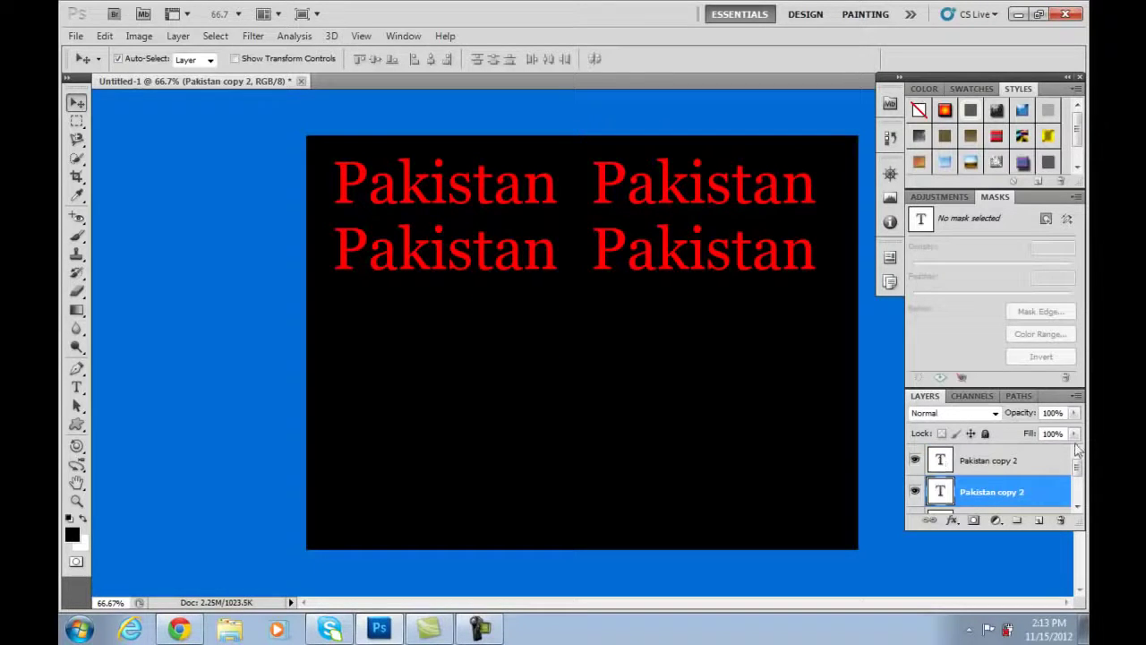
# Duplicate the second row's two words downward to add the third and fifth rows and the fourth row's right-hand word.
pyautogui.scroll(-3, 1080, 473)
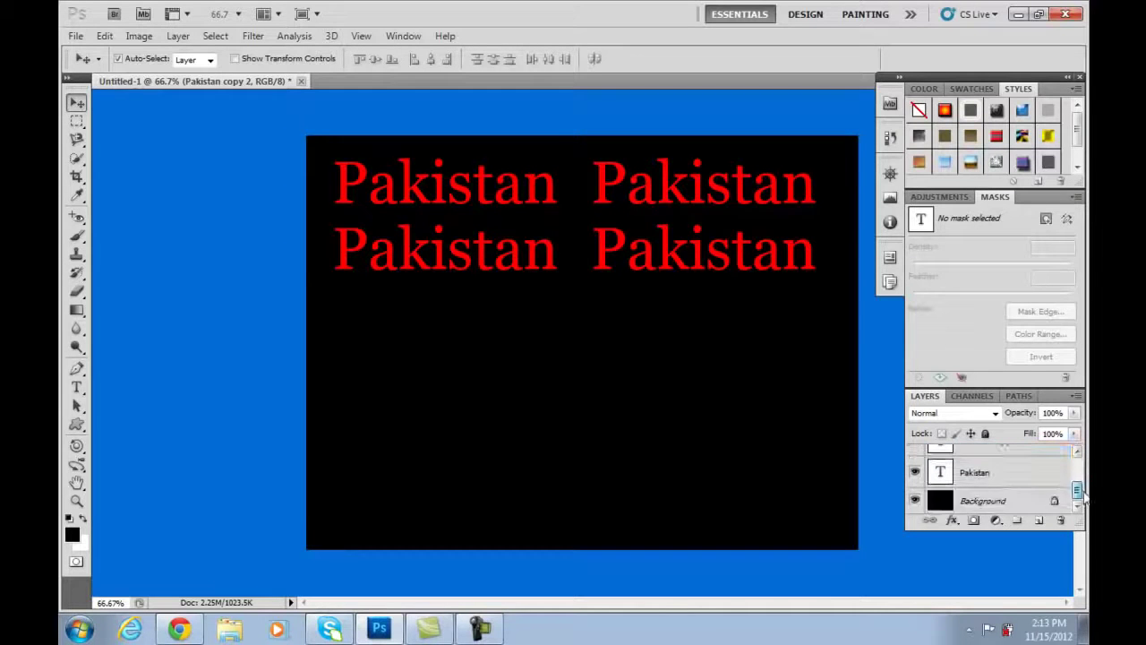
pyautogui.scroll(3, 1080, 472)
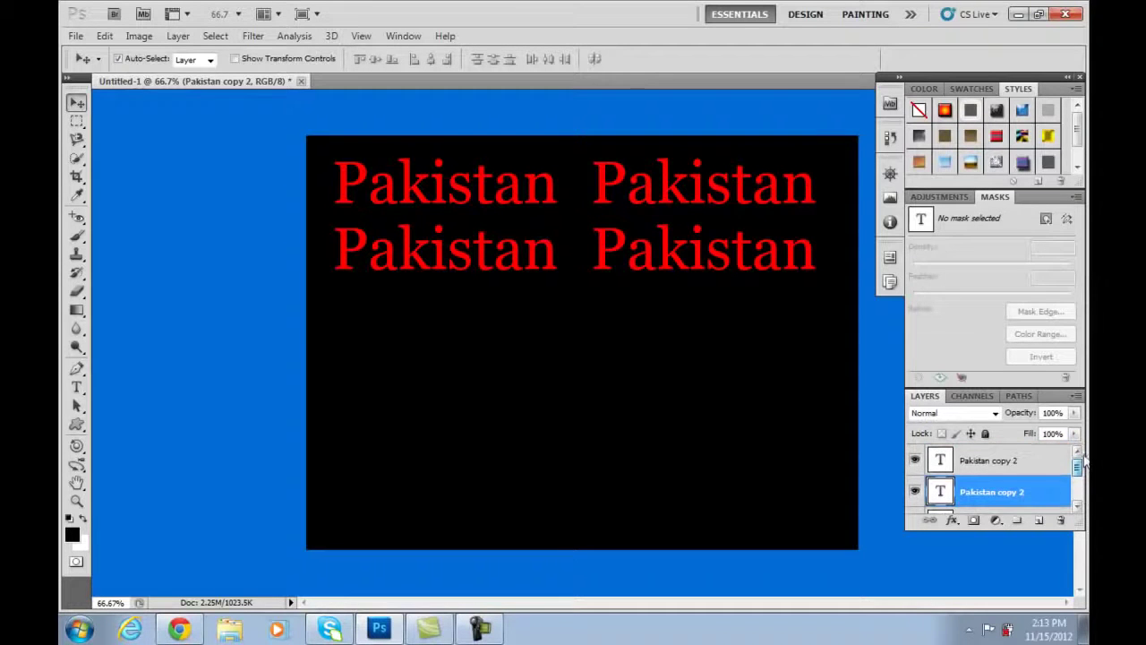
pyautogui.keyDown('shift'); pyautogui.click(1020, 464); pyautogui.keyUp('shift')
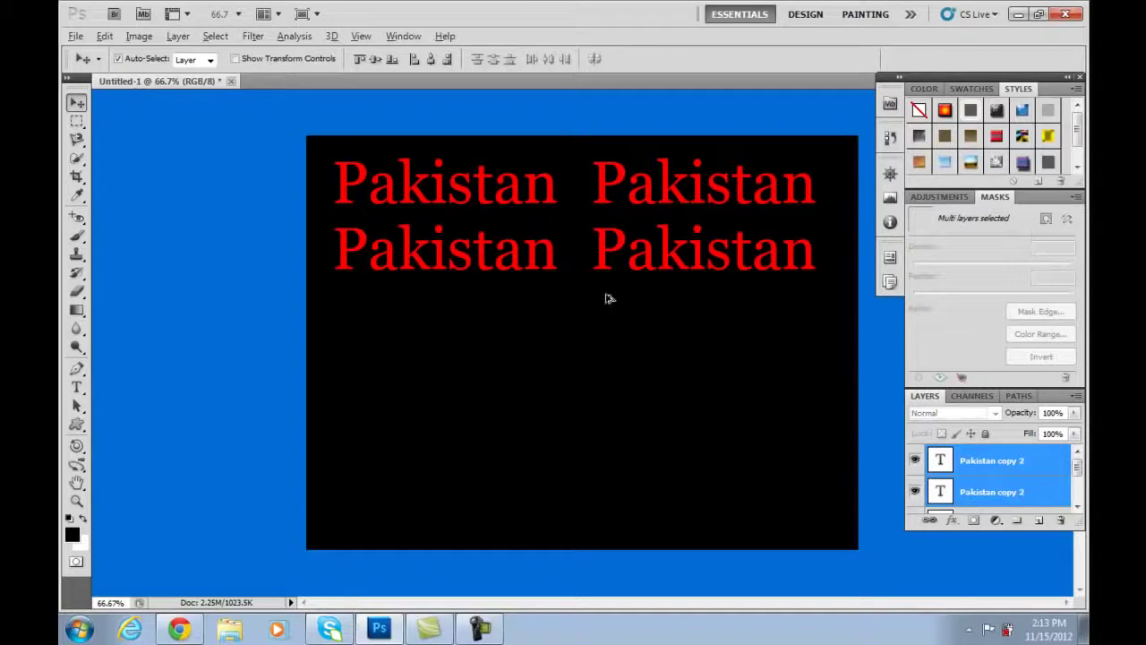
pyautogui.keyDown('alt'); pyautogui.moveTo(603, 261); pyautogui.dragTo(609, 322); pyautogui.keyUp('alt')
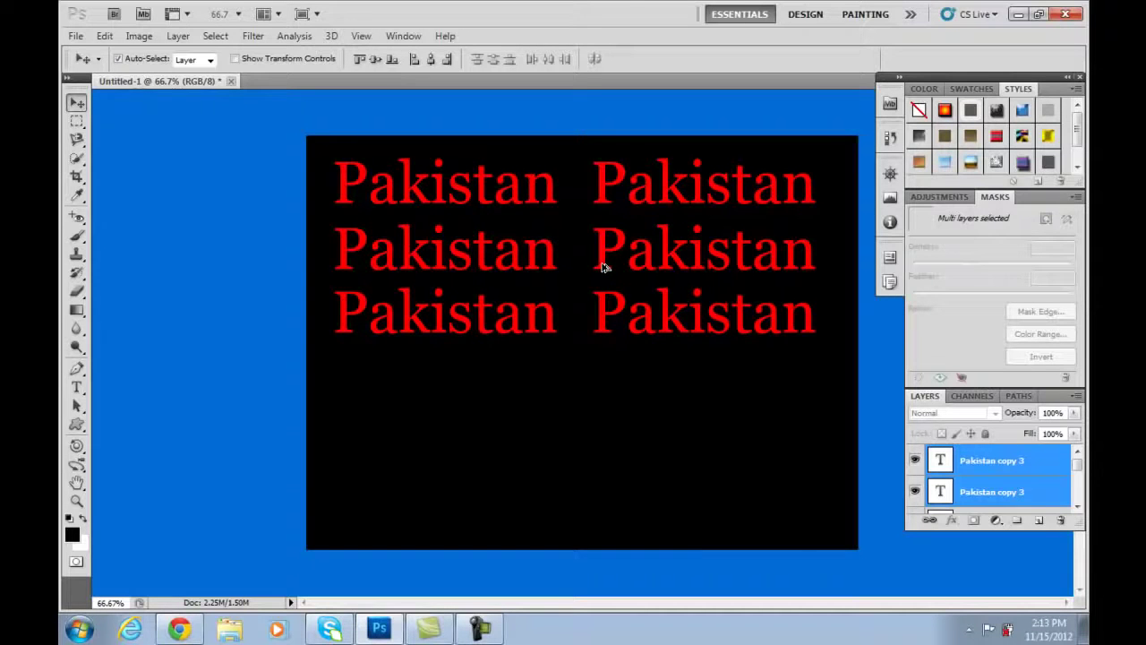
pyautogui.keyDown('alt'); pyautogui.moveTo(604, 267); pyautogui.dragTo(603, 396); pyautogui.keyUp('alt')
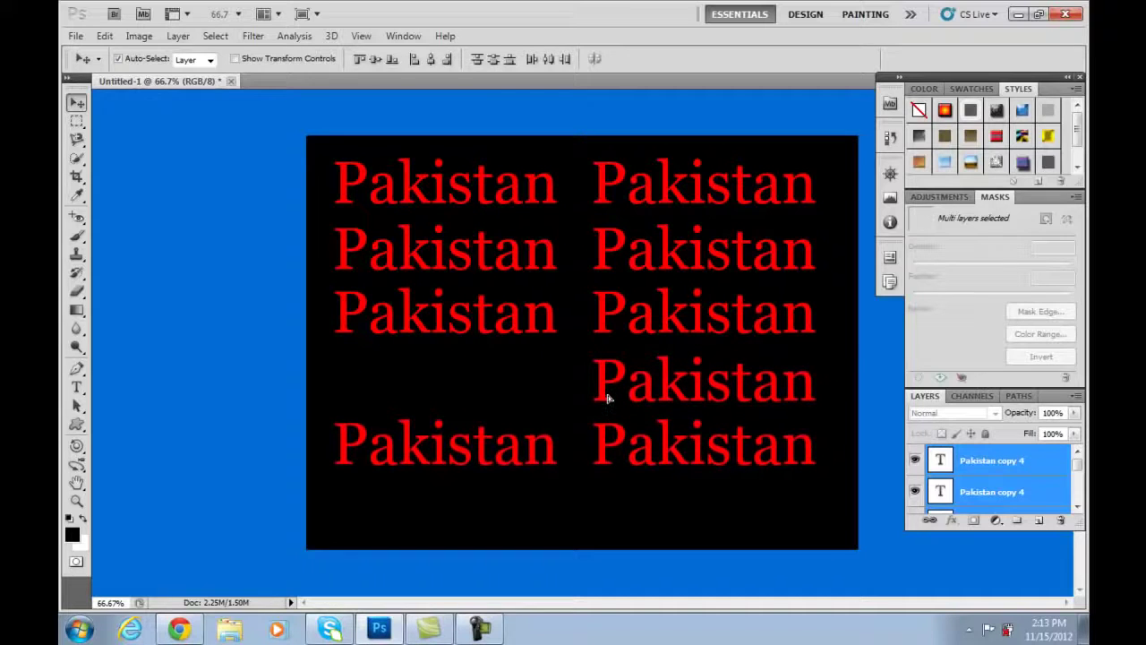
# Duplicate the fourth row's right-hand "Pakistan" into the empty spot in the left column of that row.
pyautogui.click(552, 404)
pyautogui.click(602, 385)
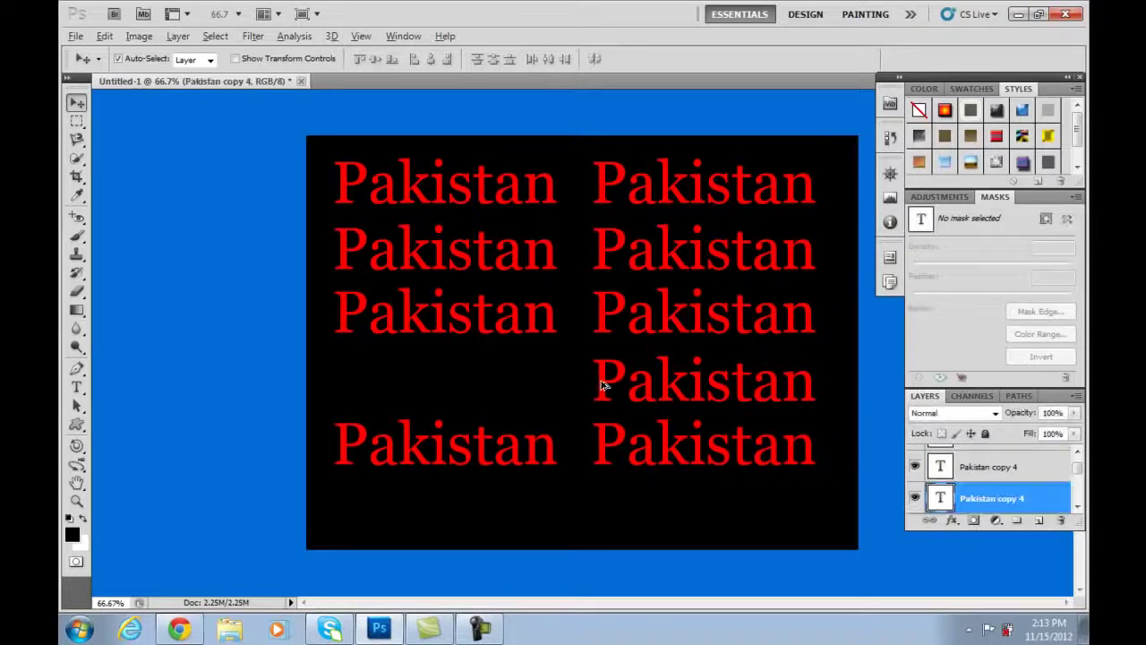
pyautogui.moveTo(602, 385); pyautogui.dragTo(512, 387)
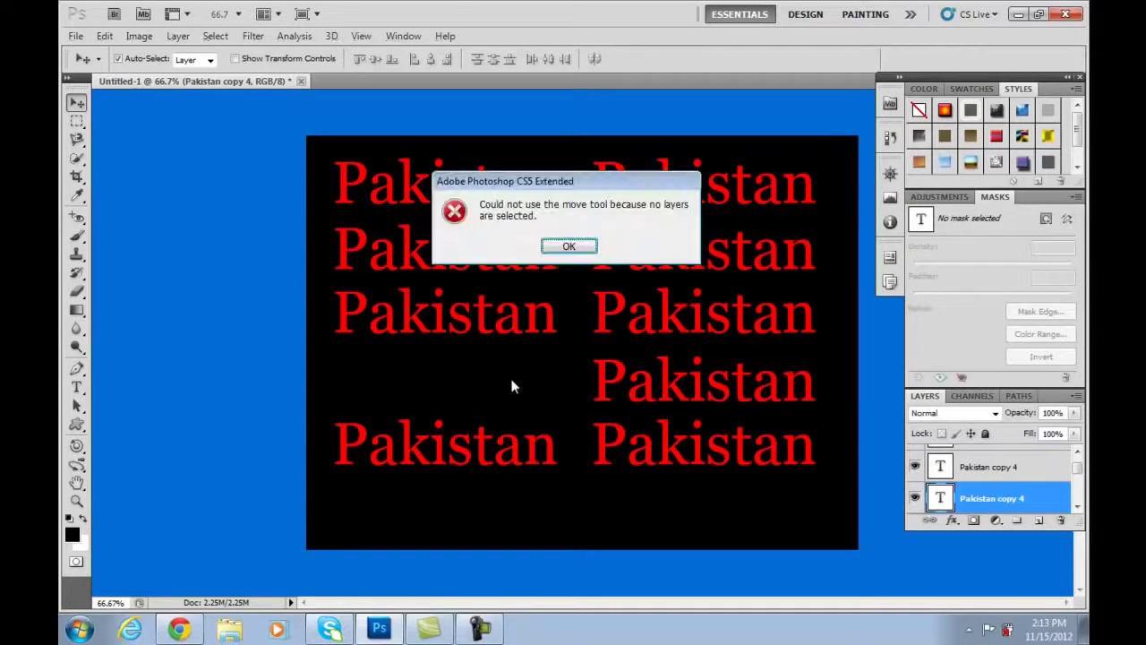
pyautogui.click(571, 247)
pyautogui.click(606, 387)
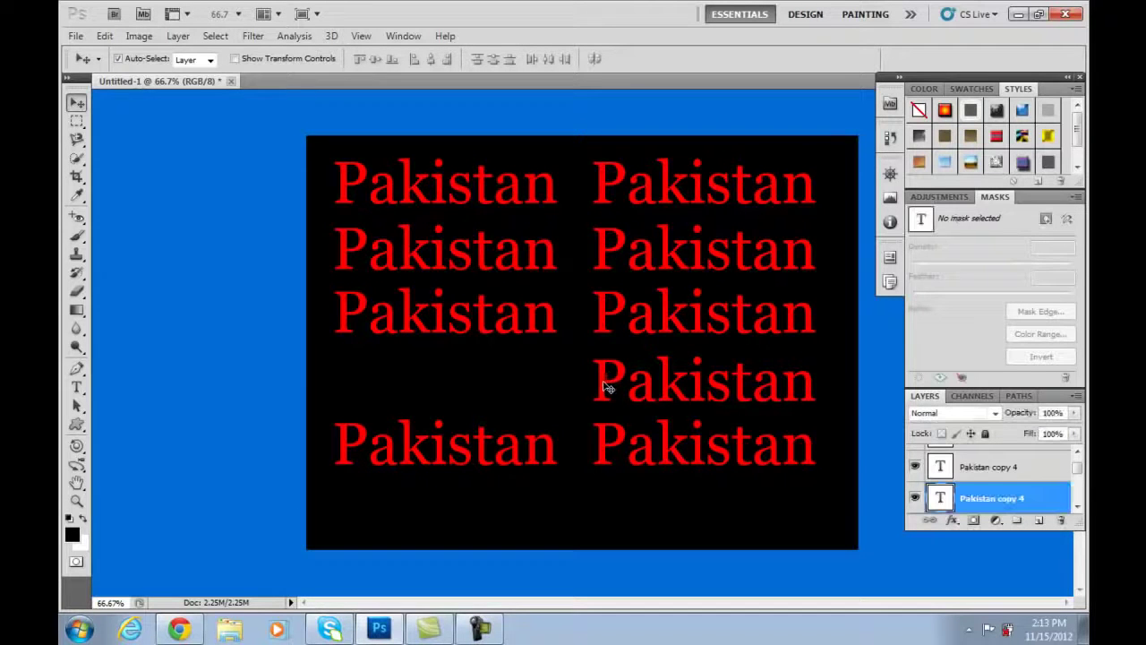
pyautogui.moveTo(603, 385); pyautogui.dragTo(345, 382)
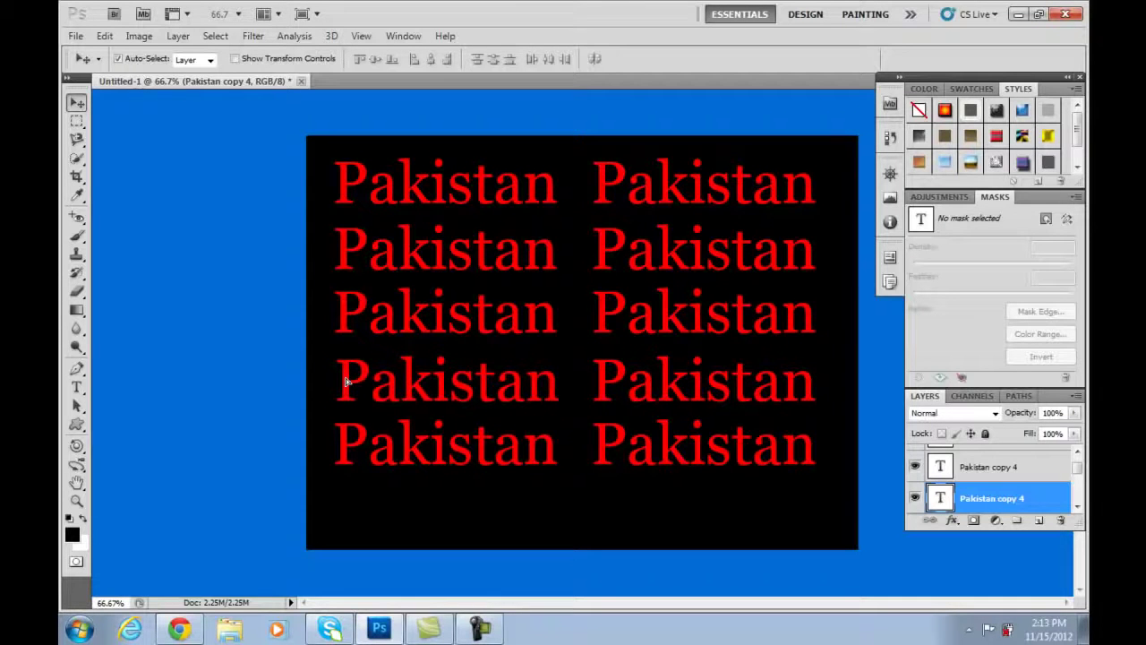
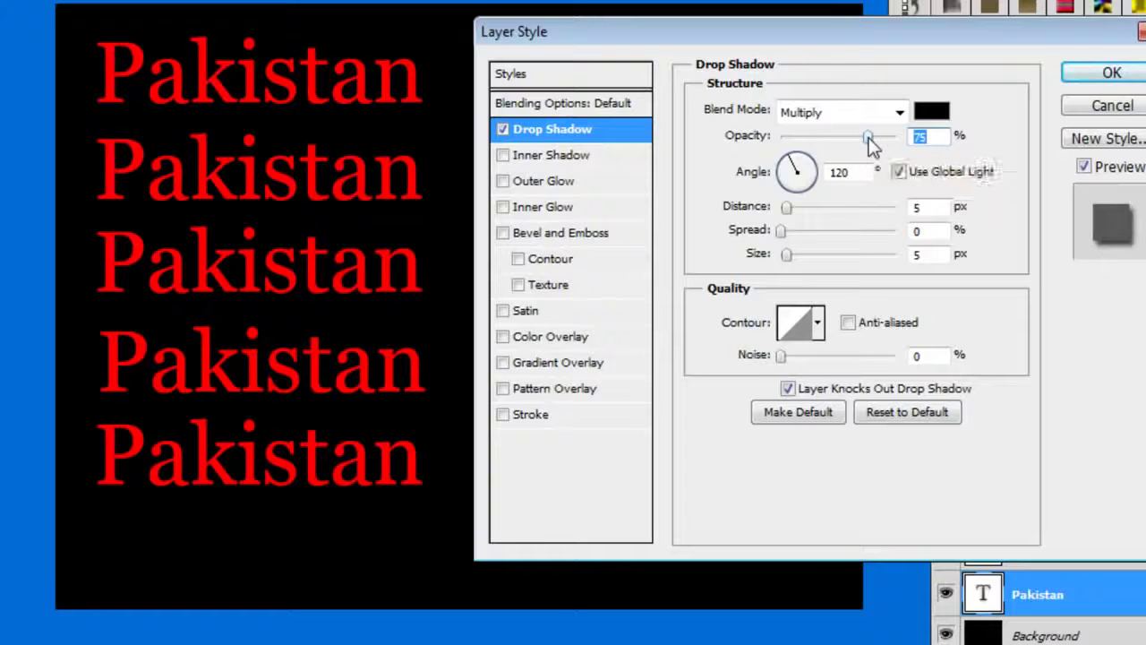
# Set the first word's drop shadow to 100% opacity, Normal blend mode, white (ffffff), distance 7 px, spread 16% and size 10 px.
pyautogui.moveTo(868, 139); pyautogui.dragTo(913, 146)
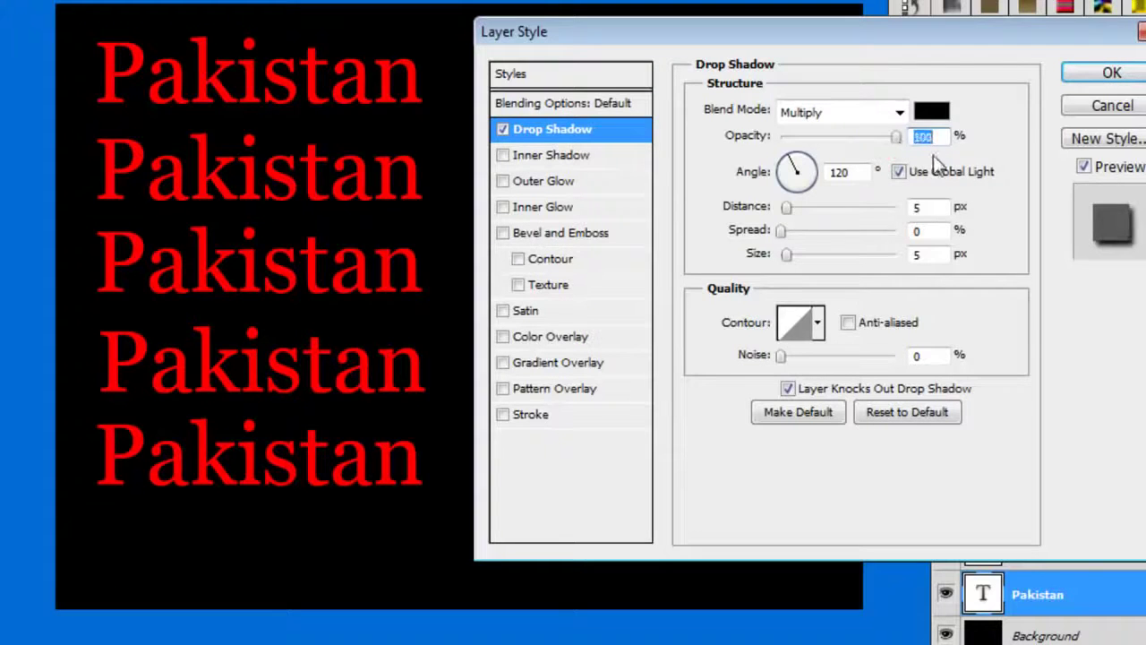
pyautogui.click(857, 115)
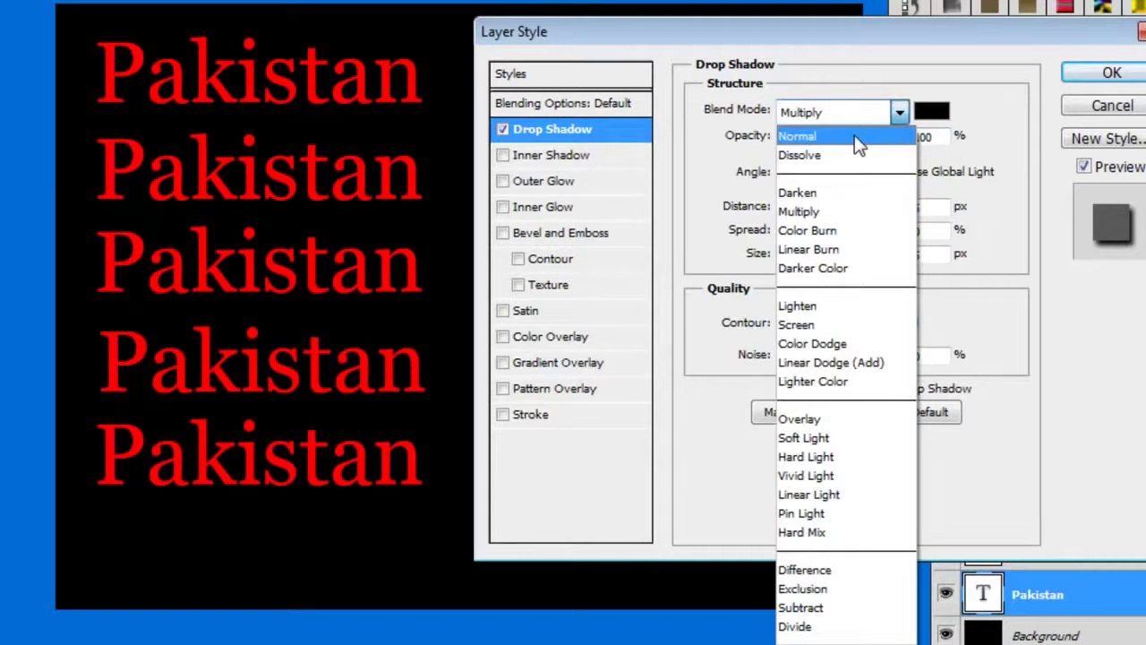
pyautogui.click(855, 136)
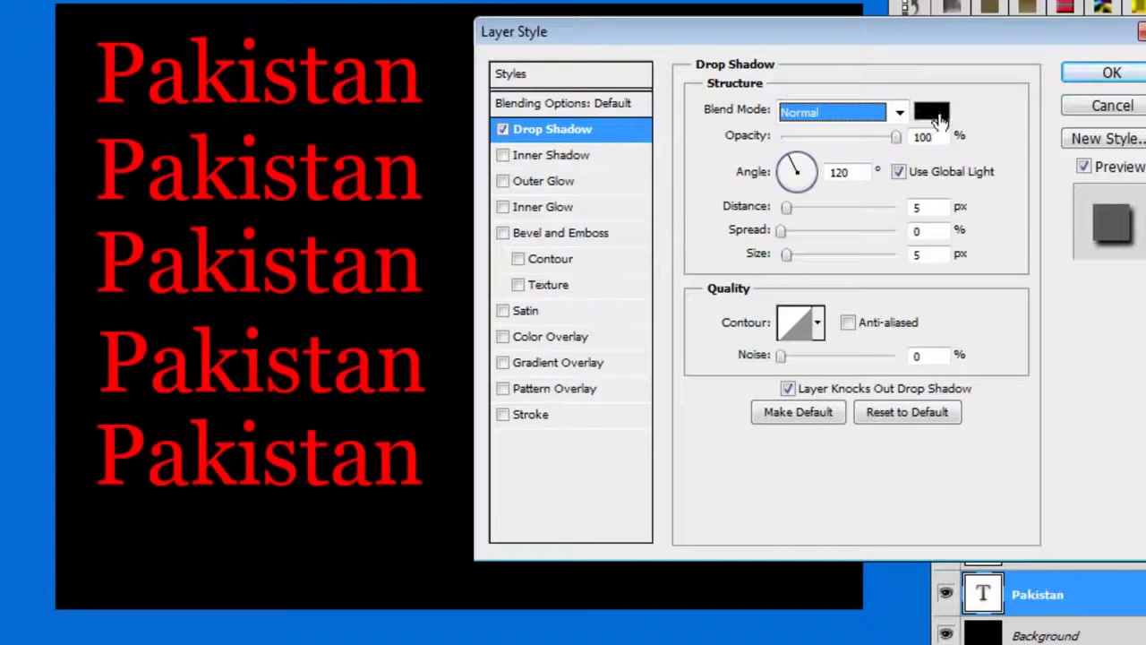
pyautogui.click(931, 112)
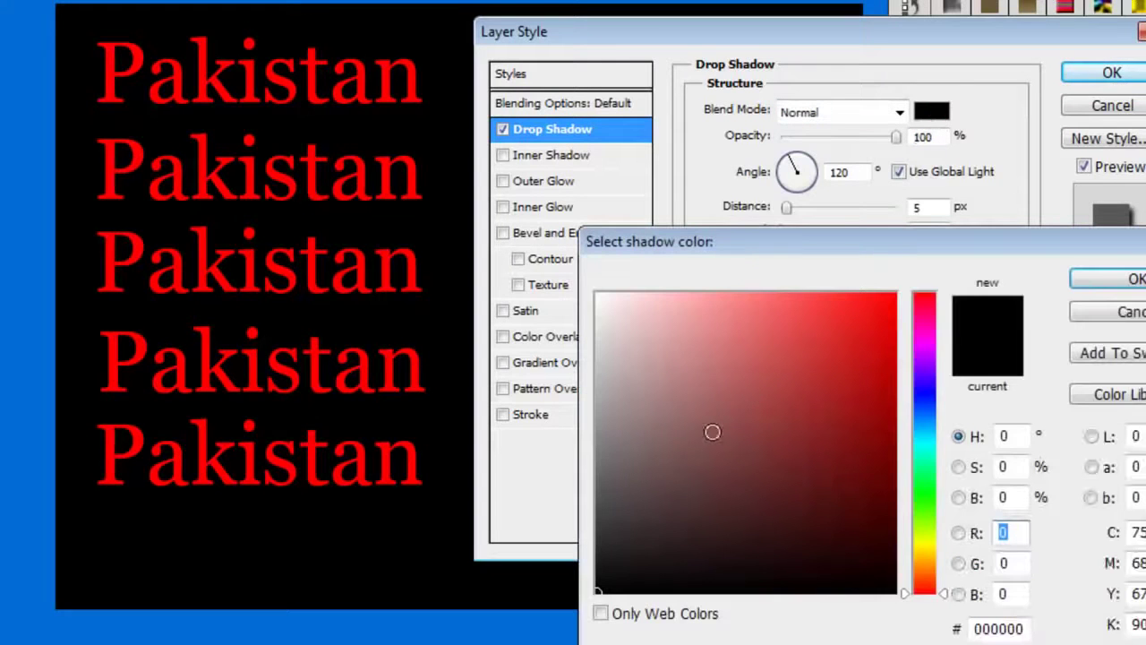
pyautogui.moveTo(711, 429)
pyautogui.mouseDown()
pyautogui.moveTo(598, 296)
pyautogui.moveTo(576, 207)
pyautogui.mouseUp()
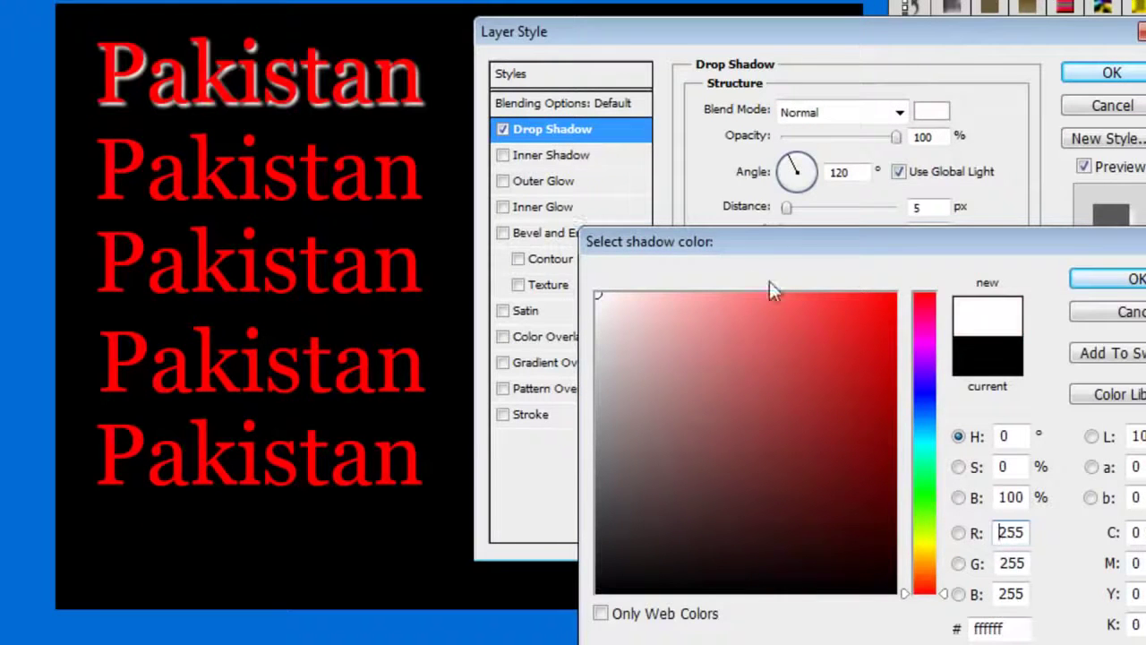
pyautogui.click(1130, 279)
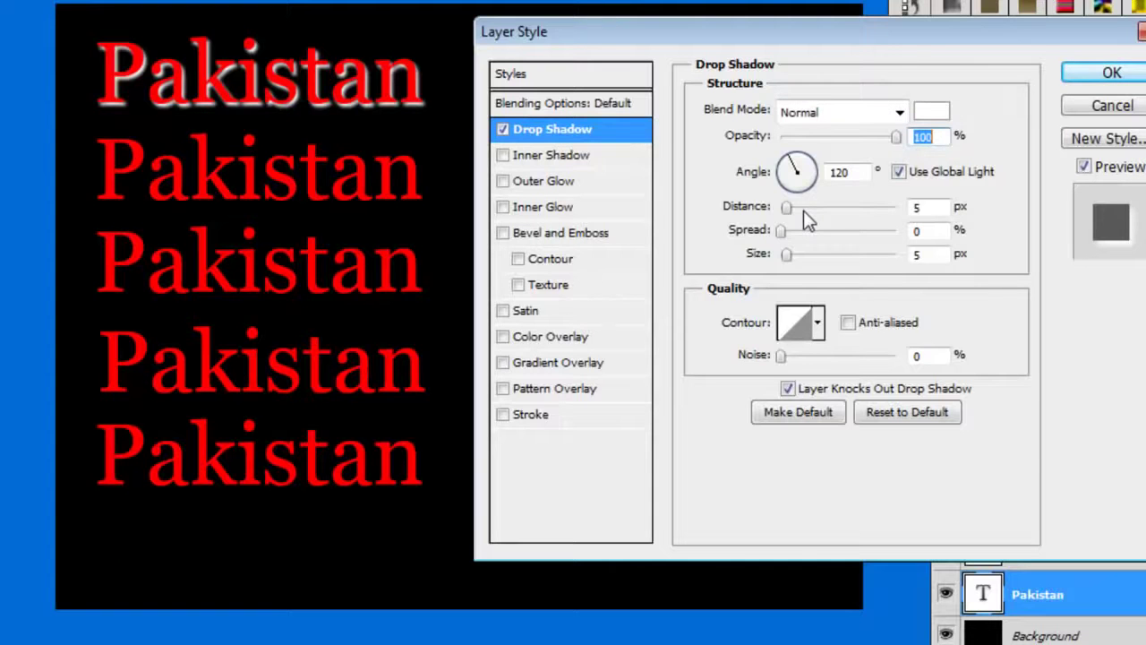
pyautogui.moveTo(791, 206)
pyautogui.mouseDown()
pyautogui.moveTo(816, 211)
pyautogui.moveTo(789, 207)
pyautogui.mouseUp()
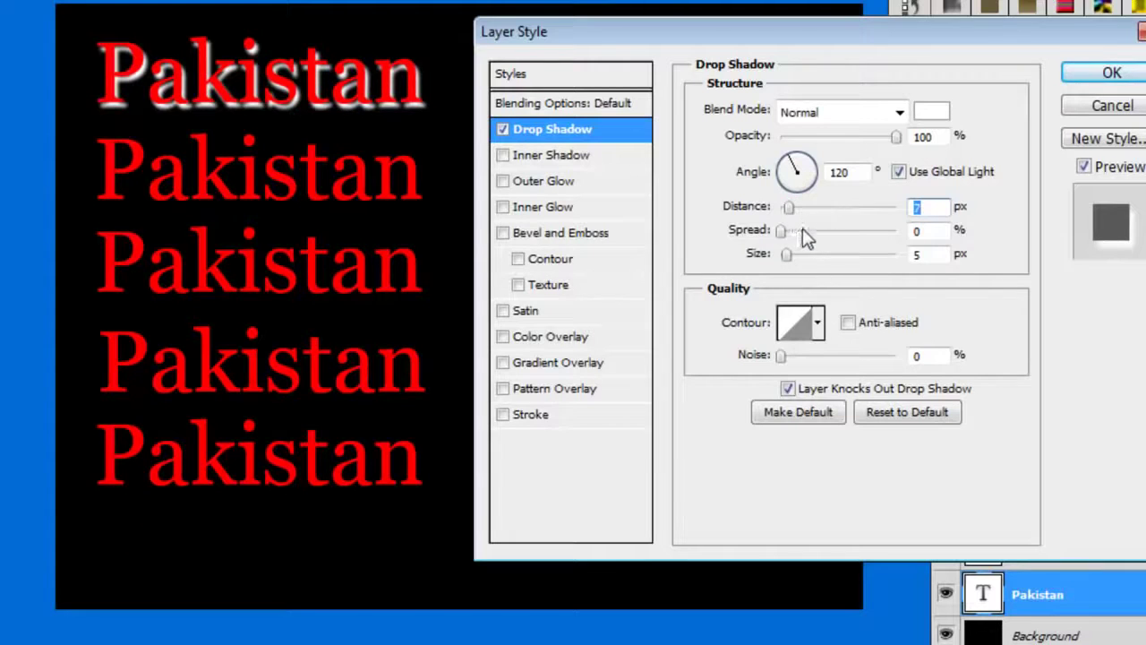
pyautogui.moveTo(793, 230); pyautogui.dragTo(795, 265)
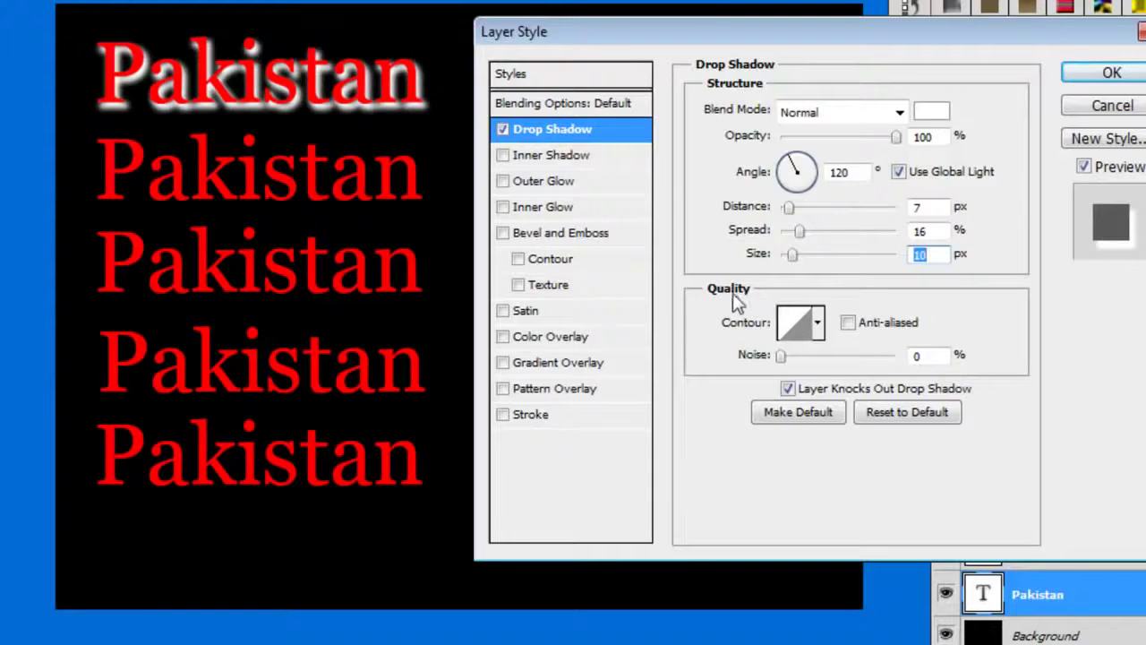
# Try the drop shadow's contour presets one after another and return to the straight diagonal contour.
pyautogui.click(821, 328)
pyautogui.click(796, 375)
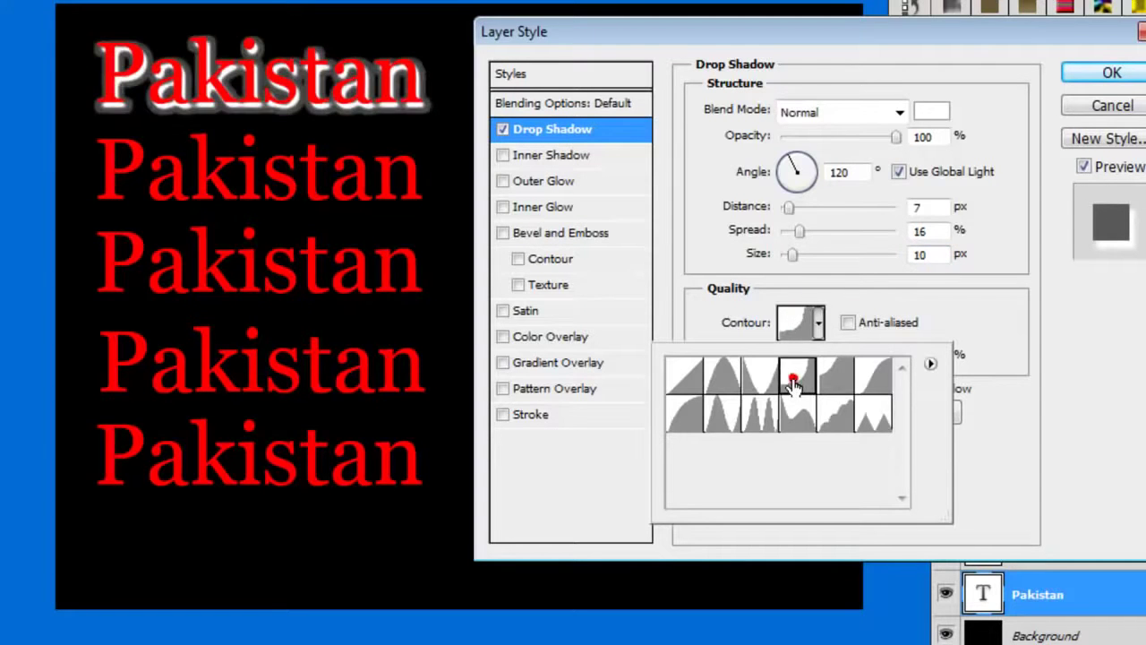
pyautogui.click(766, 401)
pyautogui.click(729, 405)
pyautogui.click(690, 414)
pyautogui.click(792, 416)
pyautogui.click(846, 408)
pyautogui.click(871, 412)
pyautogui.click(871, 375)
pyautogui.click(833, 375)
pyautogui.click(791, 387)
pyautogui.click(757, 407)
pyautogui.click(724, 419)
pyautogui.click(686, 430)
pyautogui.click(681, 375)
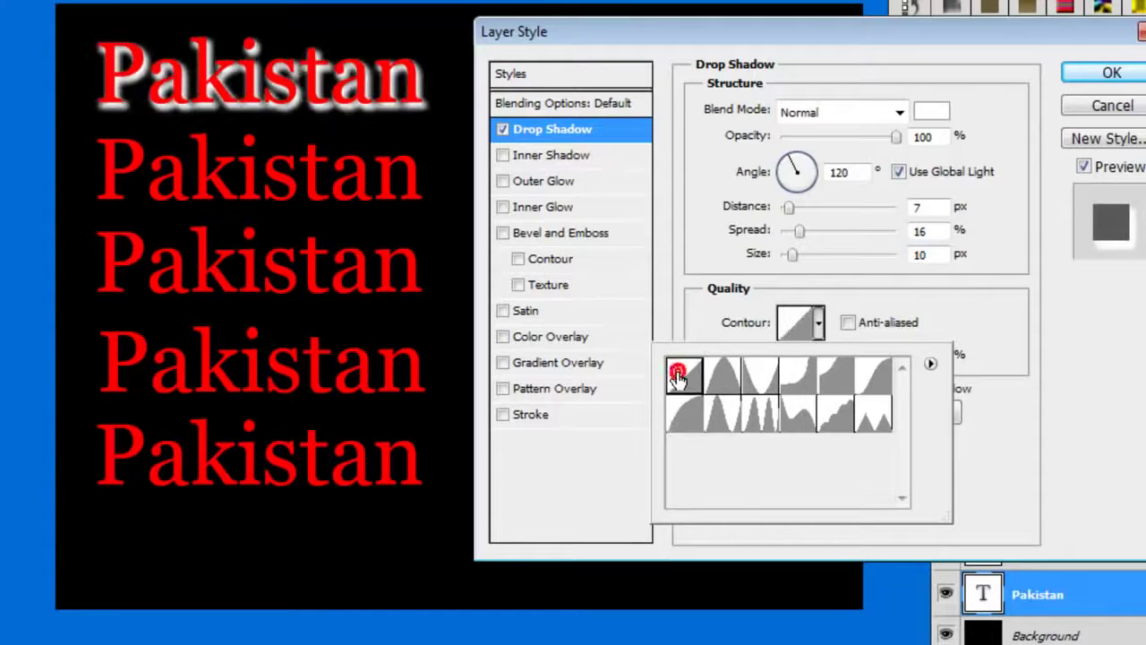
pyautogui.click(688, 224)
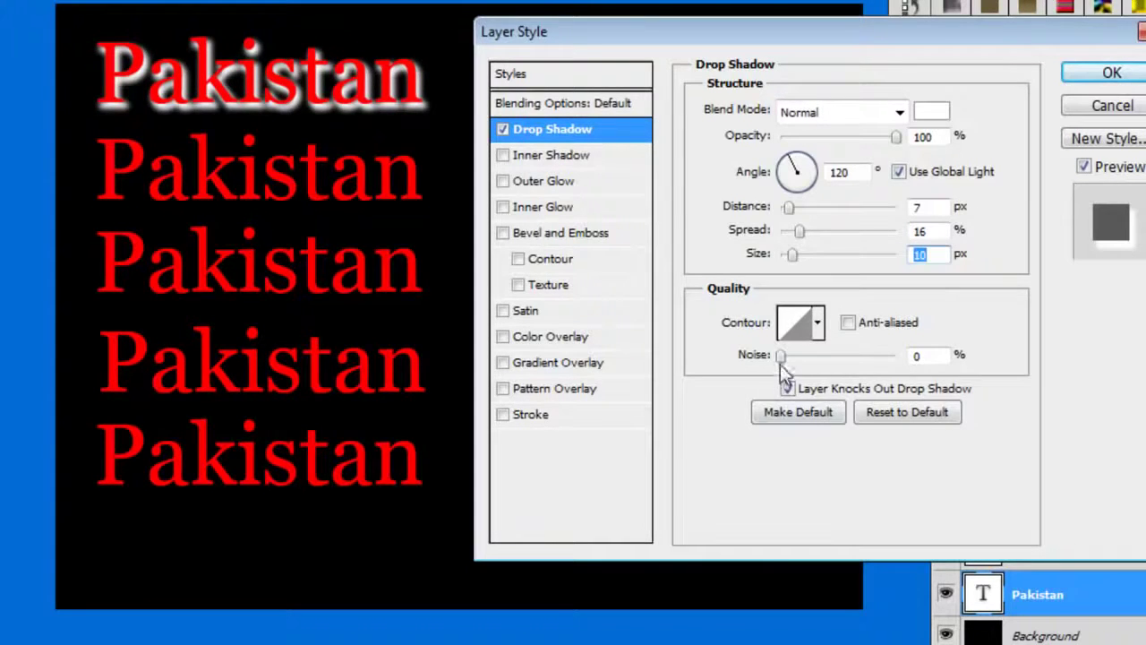
# Try 38% noise on the drop shadow, set the noise back to 0% and apply the layer style.
pyautogui.moveTo(781, 355); pyautogui.dragTo(827, 367)
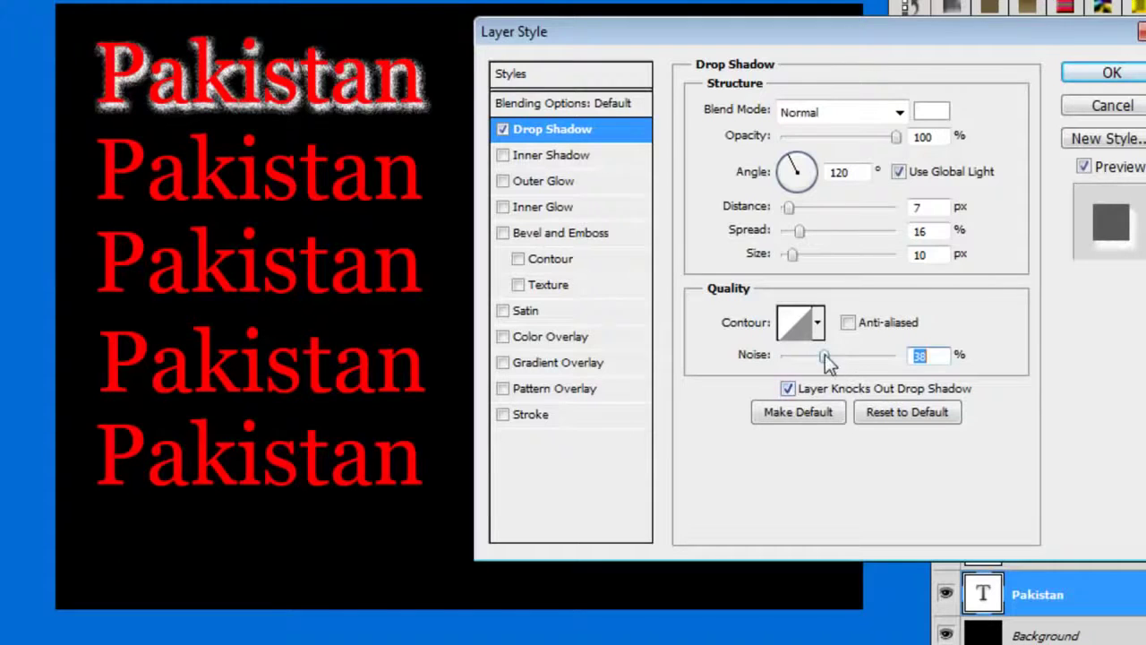
pyautogui.moveTo(826, 358); pyautogui.dragTo(779, 358)
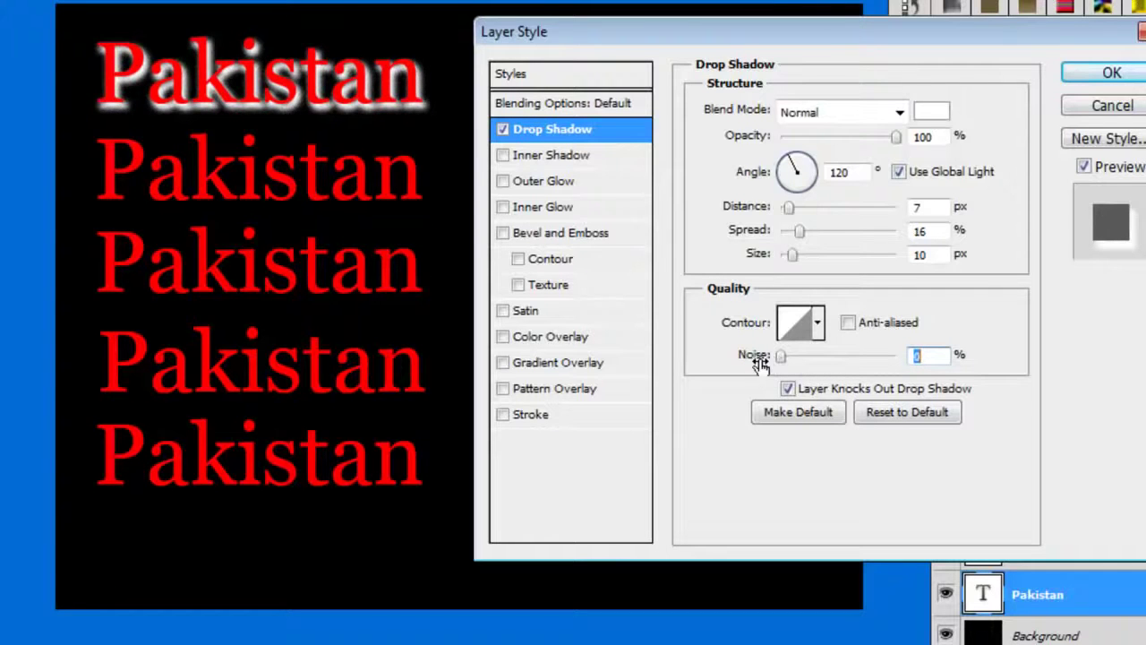
pyautogui.click(1101, 74)
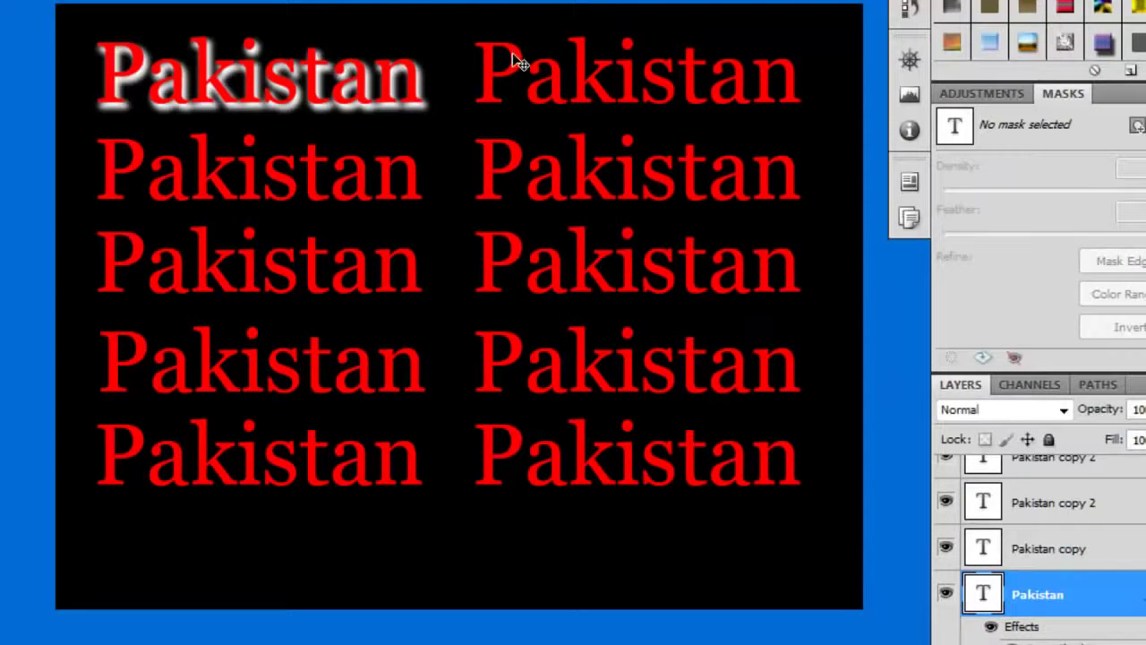
# Add an Inner Shadow to the first row's right-hand "Pakistan" with Normal blend mode, 100% opacity and white (ffffff) colour.
pyautogui.click(512, 59)
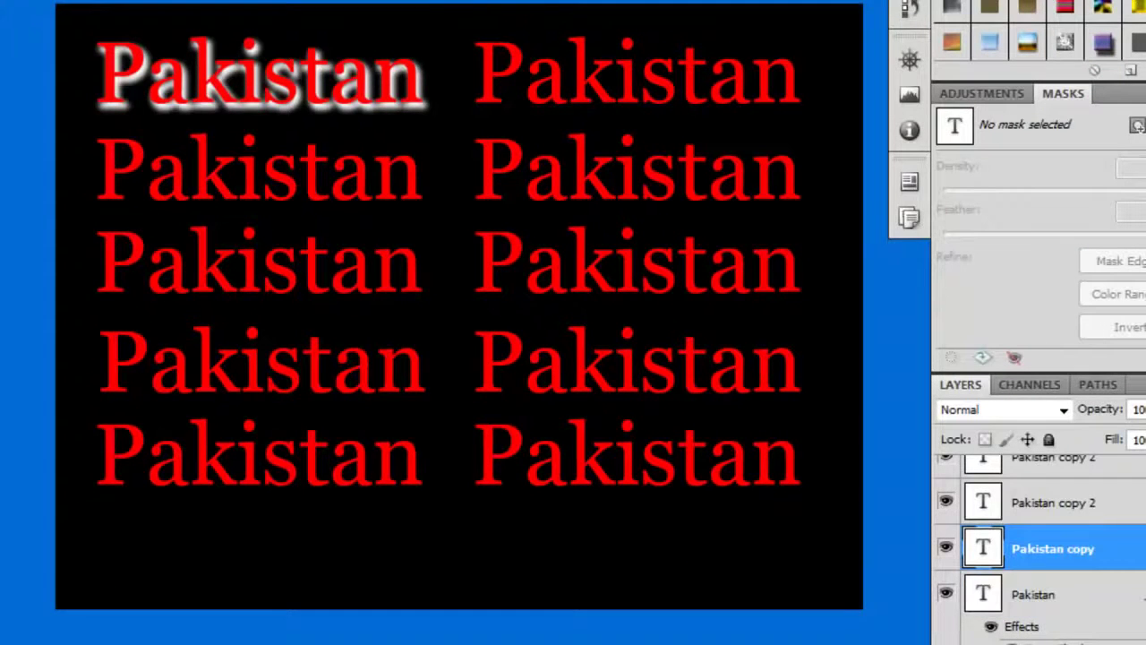
pyautogui.click(972, 641)
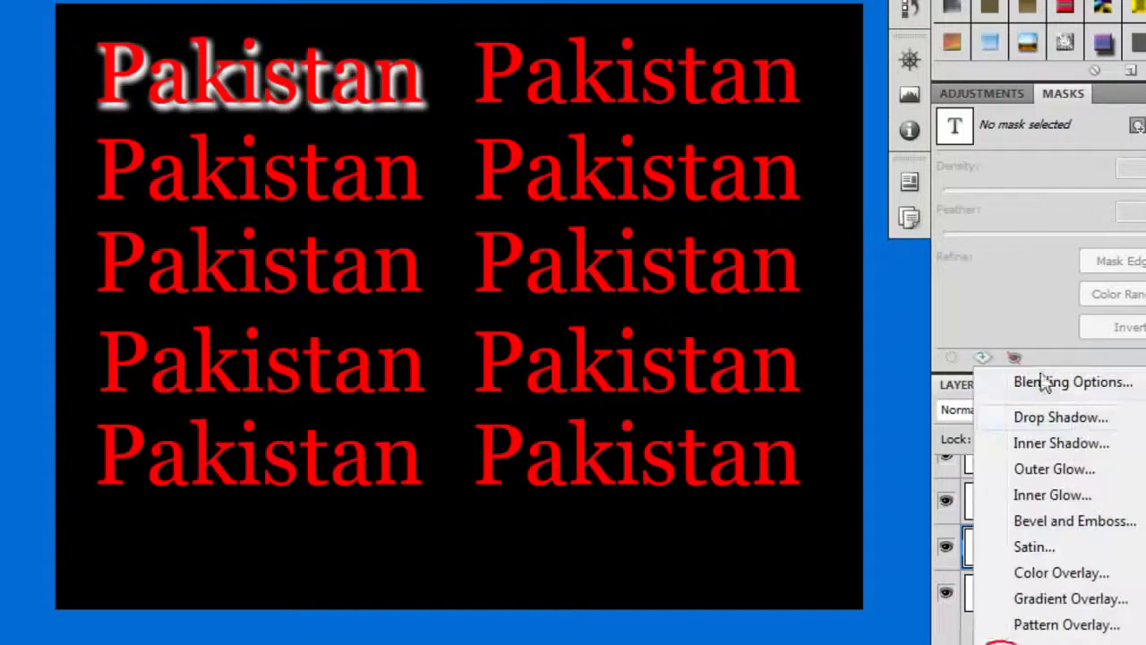
pyautogui.click(1068, 444)
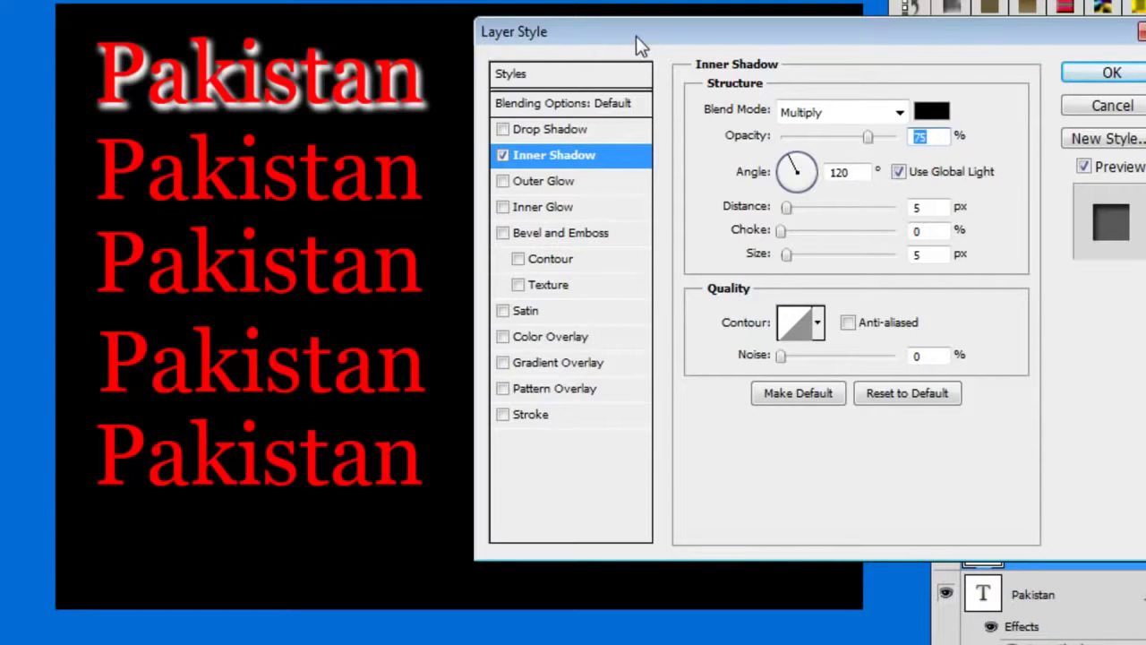
pyautogui.moveTo(636, 32); pyautogui.dragTo(639, 185)
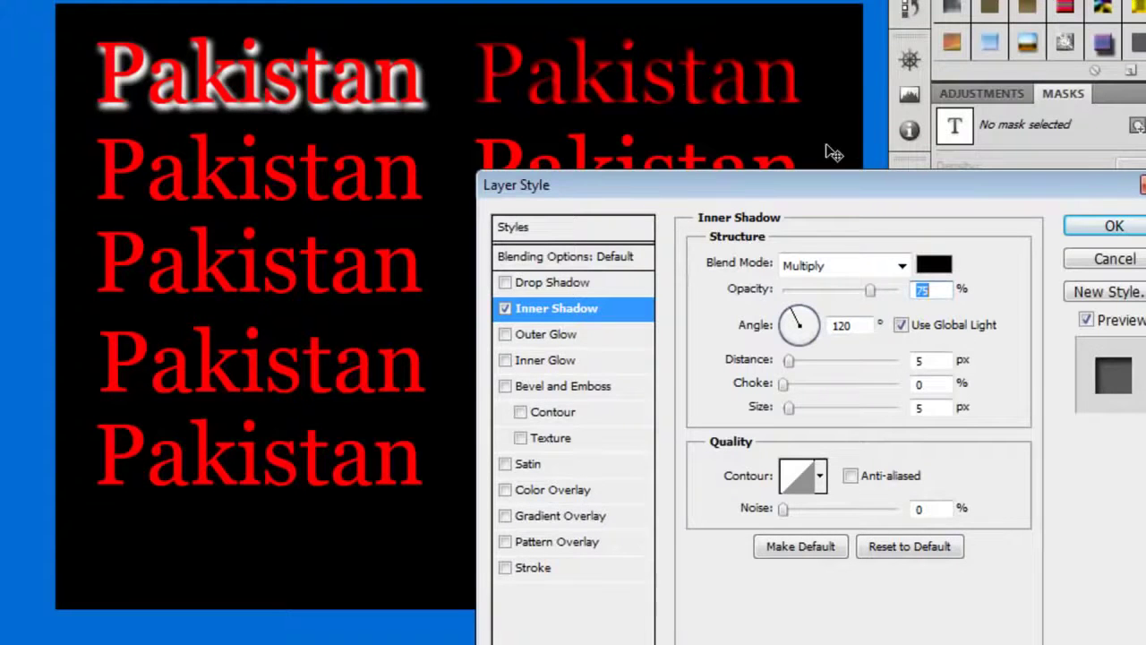
pyautogui.click(887, 263)
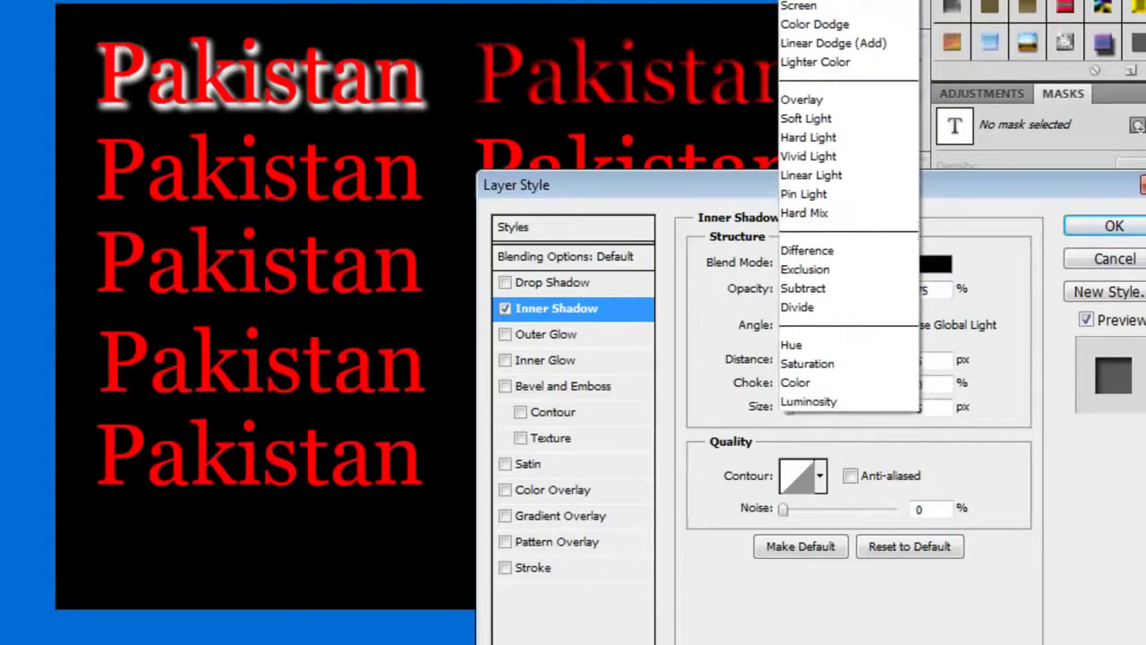
pyautogui.press('Escape')
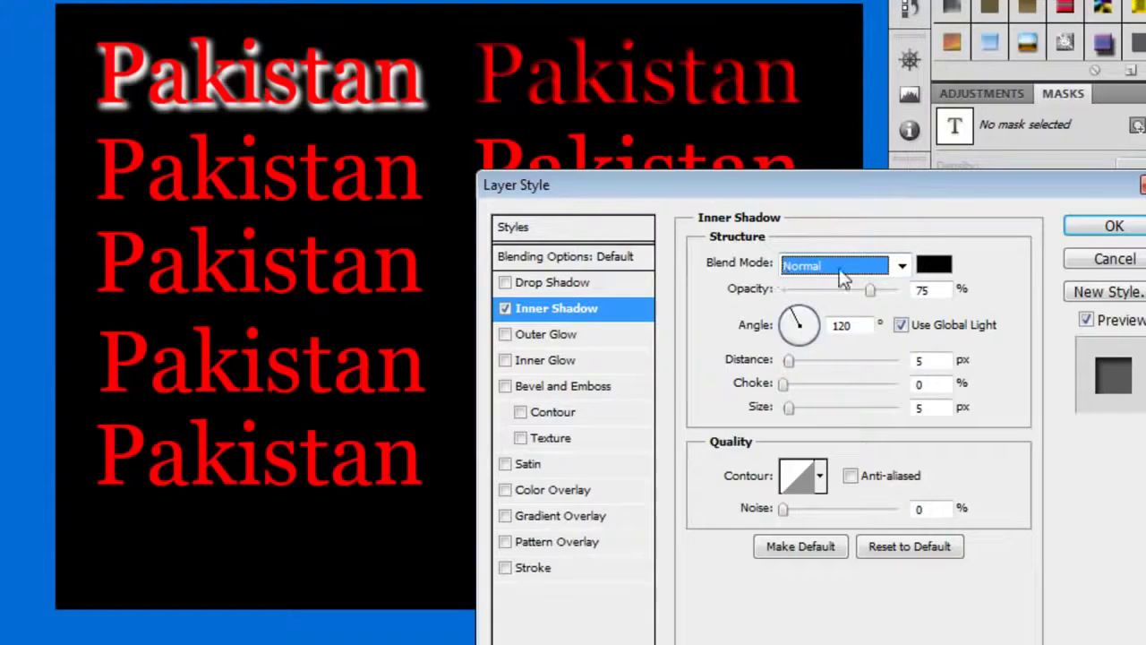
pyautogui.moveTo(870, 290); pyautogui.dragTo(899, 290)
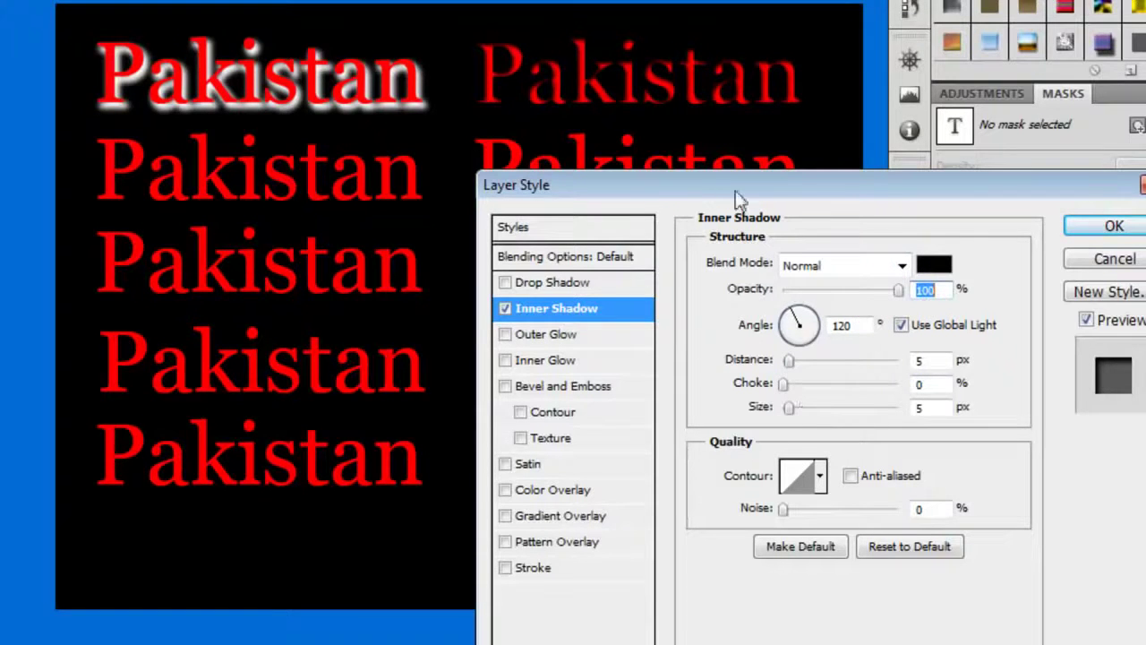
pyautogui.click(933, 264)
pyautogui.moveTo(658, 309); pyautogui.dragTo(596, 294)
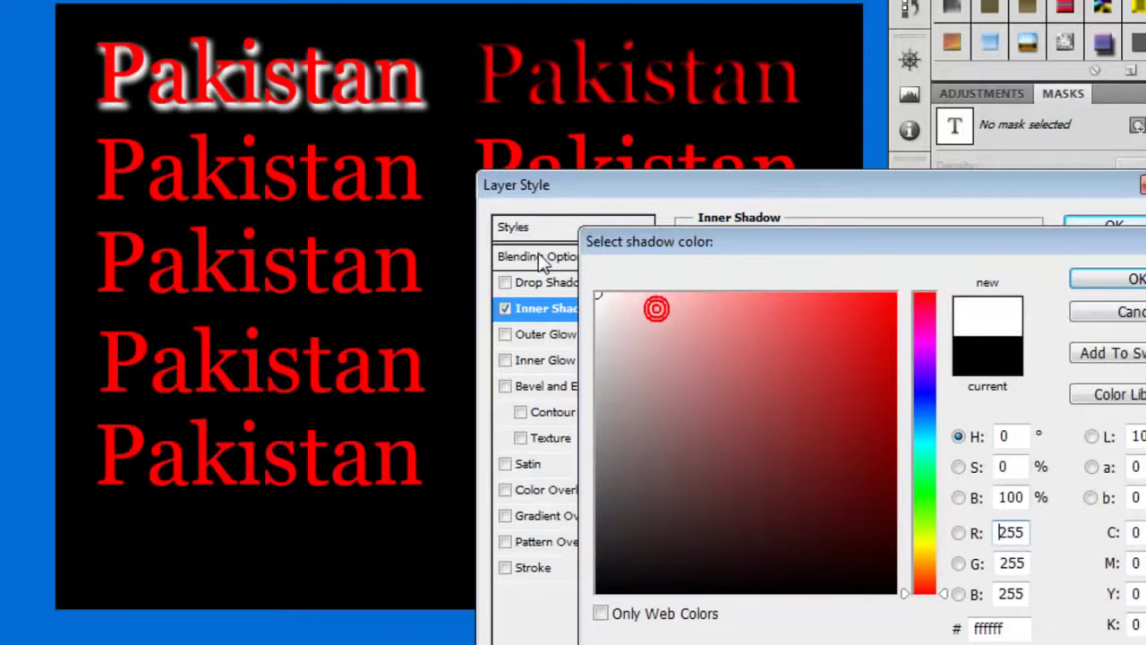
pyautogui.click(1119, 278)
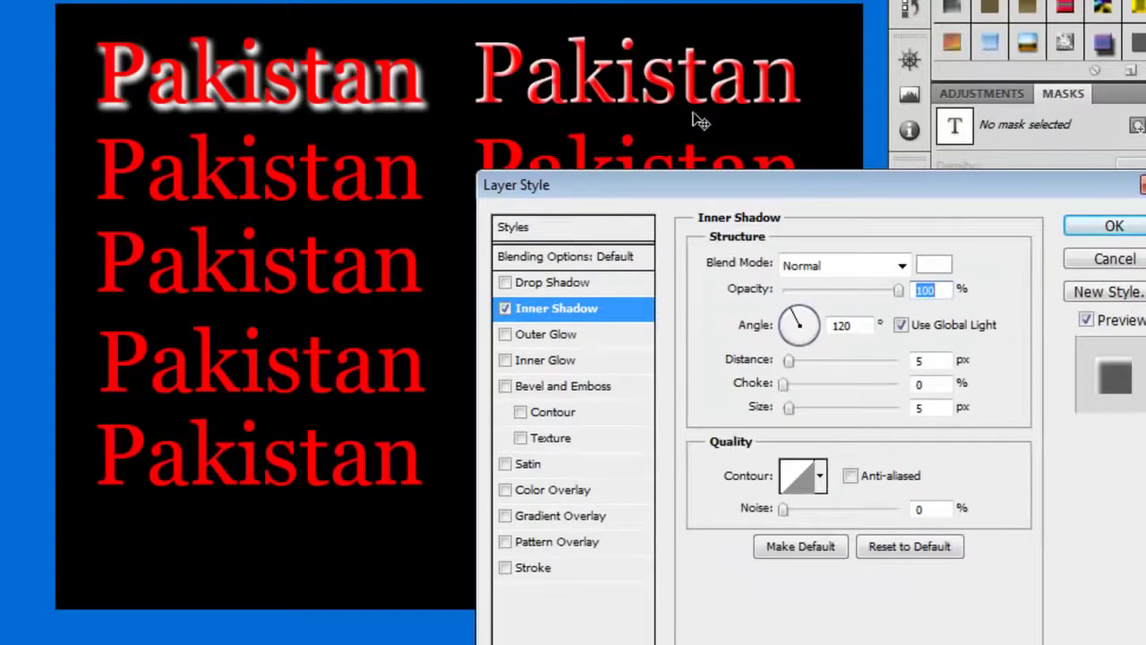
# Set the inner shadow's distance to 11 px, choke to 9% and size to 4 px.
pyautogui.click(803, 361)
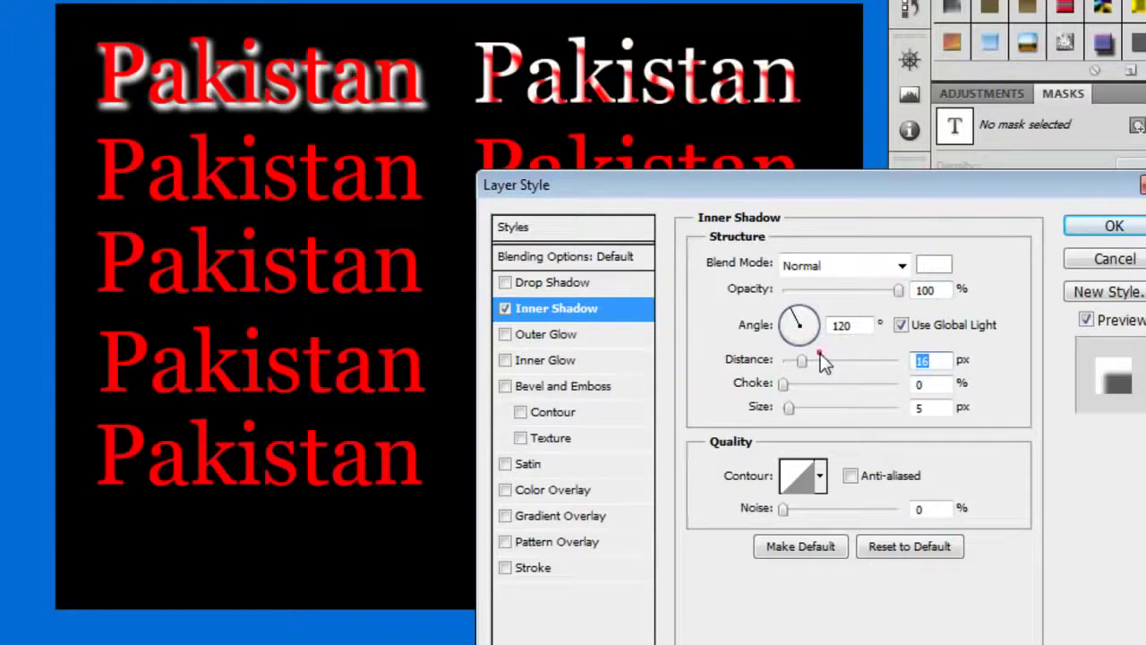
pyautogui.moveTo(803, 361)
pyautogui.mouseDown()
pyautogui.moveTo(868, 359)
pyautogui.moveTo(797, 362)
pyautogui.mouseUp()
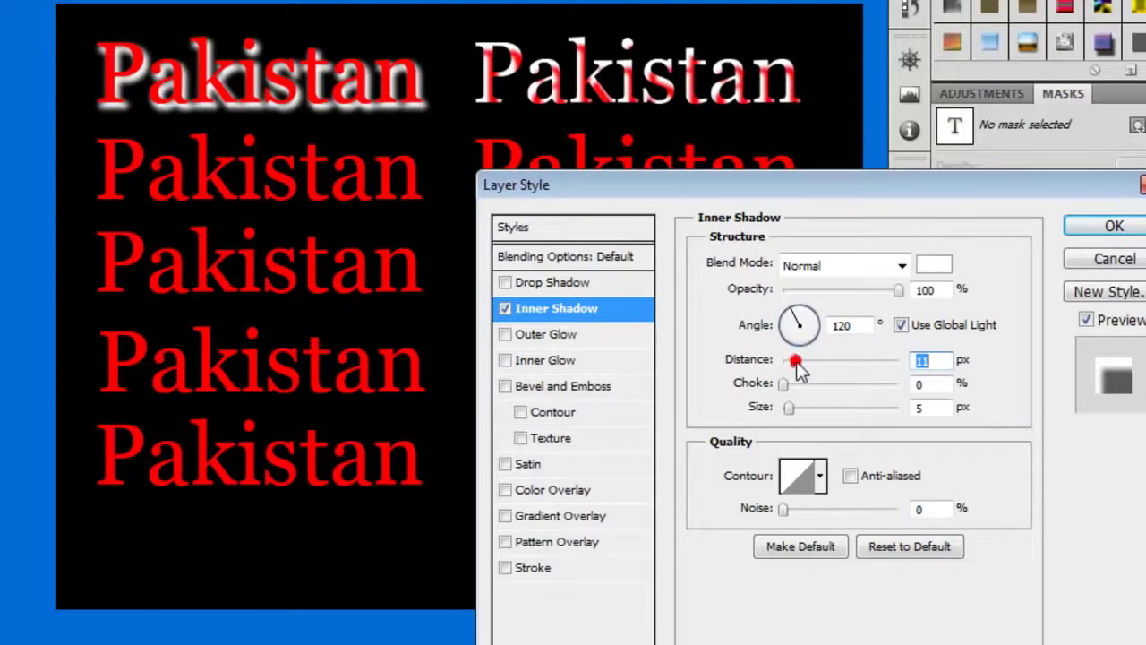
pyautogui.click(790, 383)
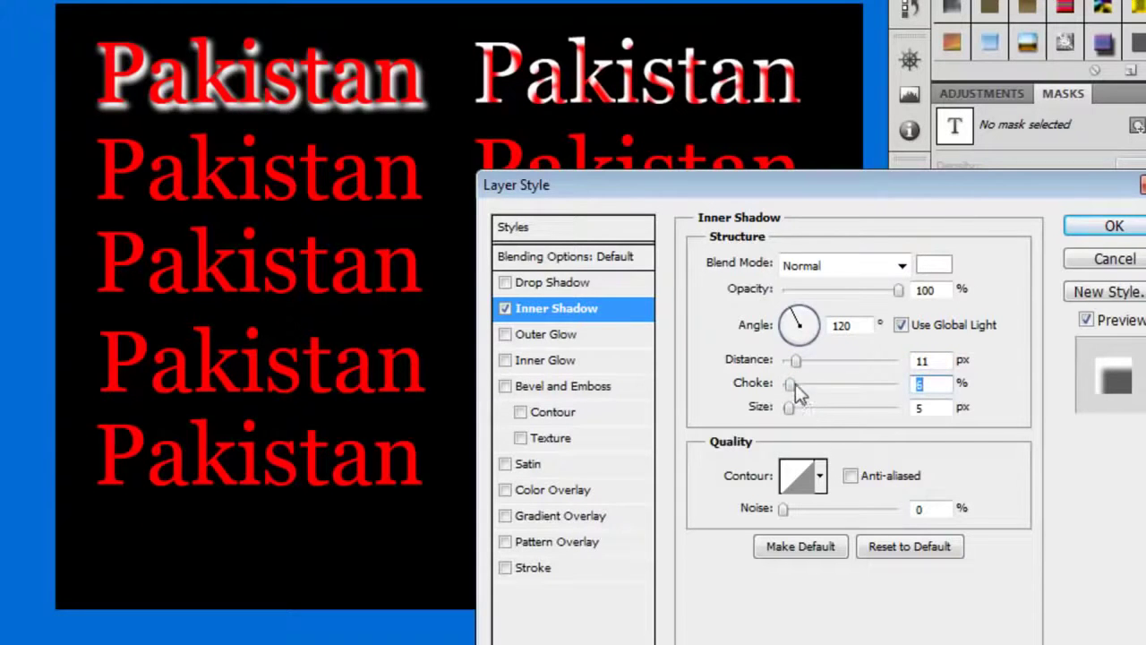
pyautogui.moveTo(795, 385)
pyautogui.mouseDown()
pyautogui.moveTo(795, 412)
pyautogui.moveTo(811, 408)
pyautogui.moveTo(788, 407)
pyautogui.mouseUp()
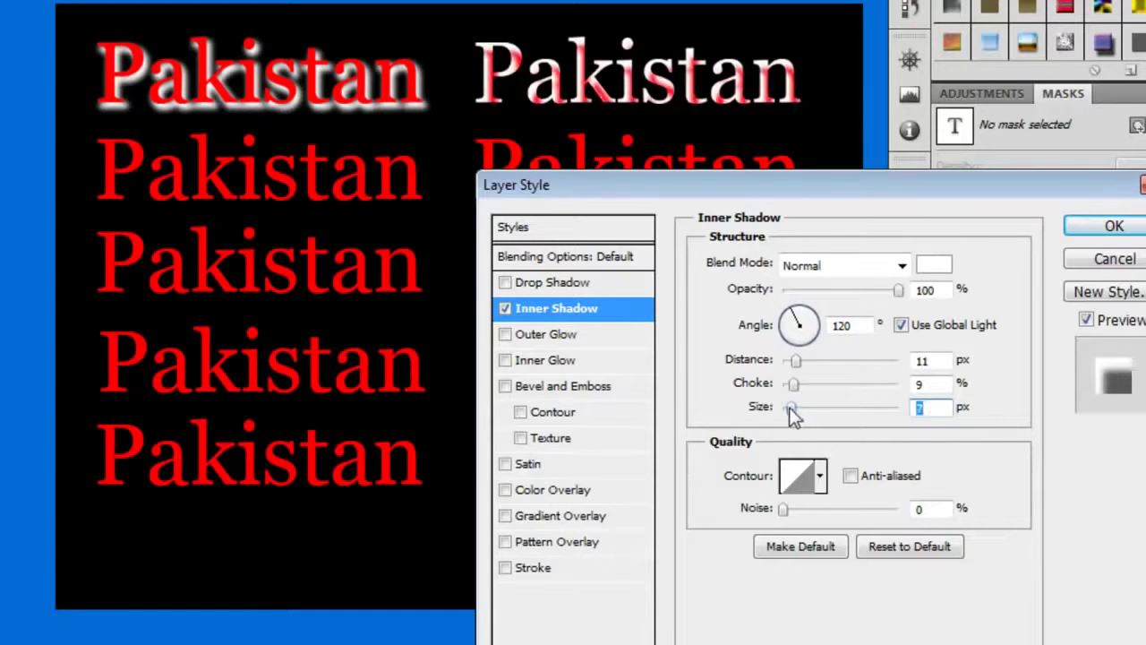
# View the inner shadow's contour presets, set its noise to 100% and apply the layer style.
pyautogui.click(820, 477)
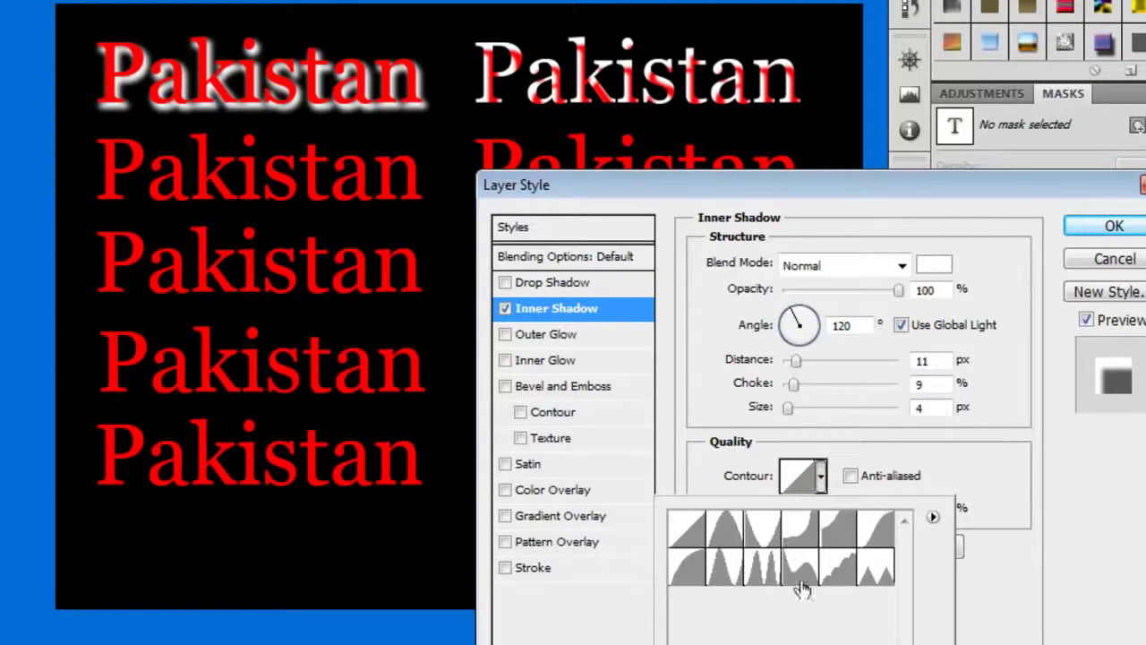
pyautogui.click(990, 469)
pyautogui.moveTo(787, 506); pyautogui.dragTo(920, 519)
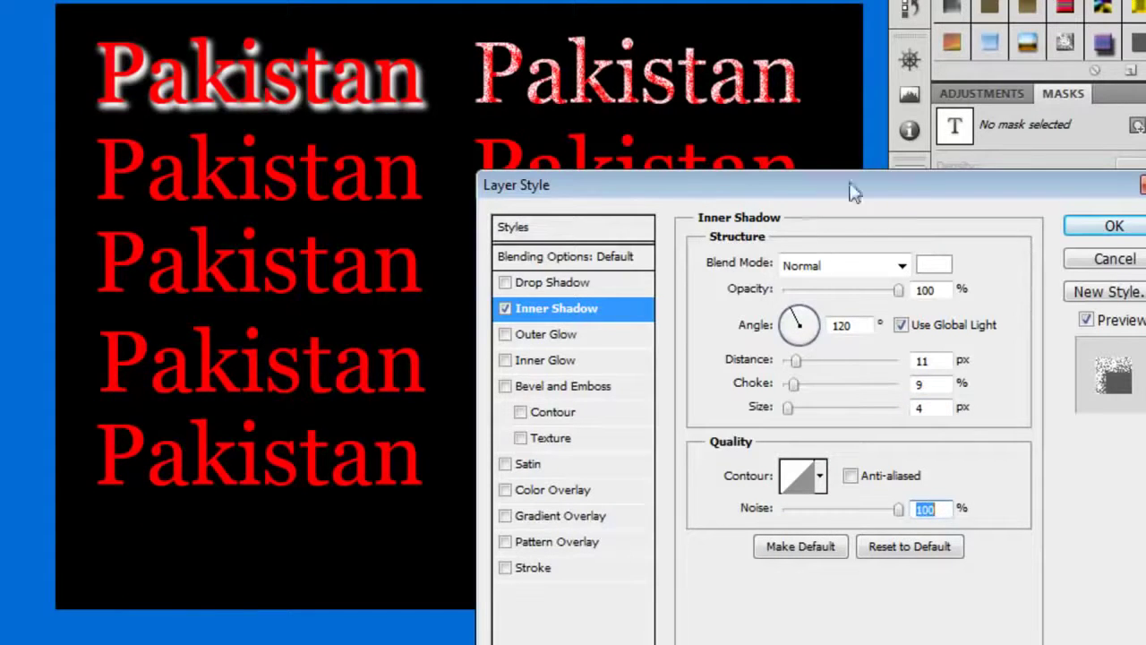
pyautogui.click(1114, 226)
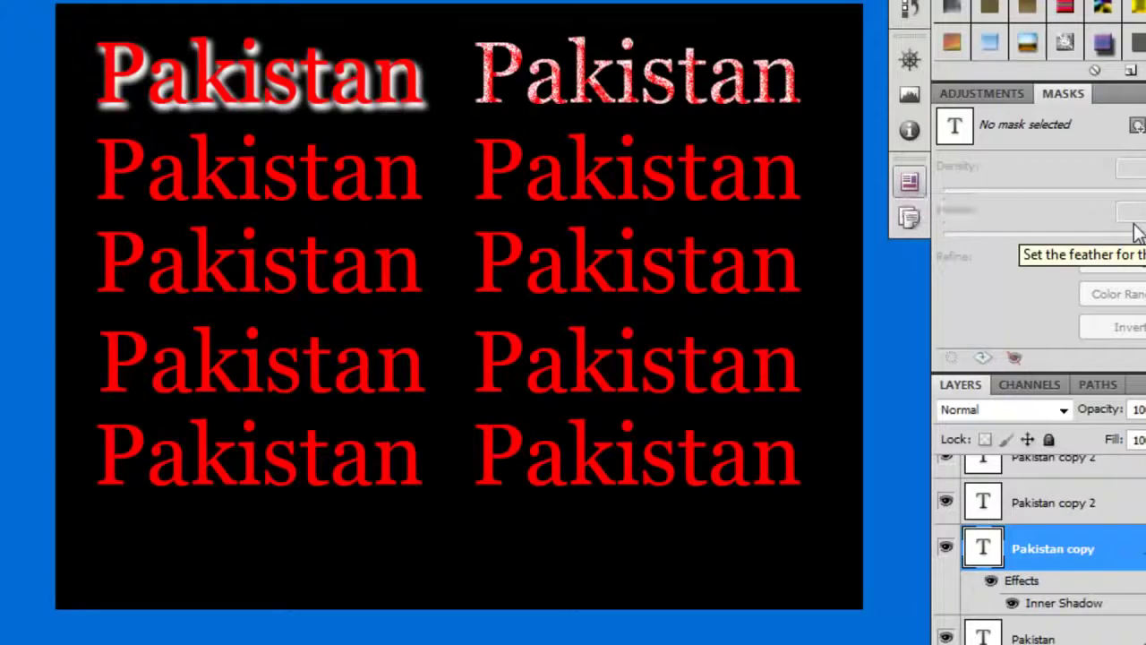
# Add an Outer Glow to the second row's left-hand "Pakistan" with Normal blend mode, 100% opacity and white (ffffff) colour.
pyautogui.click(286, 177)
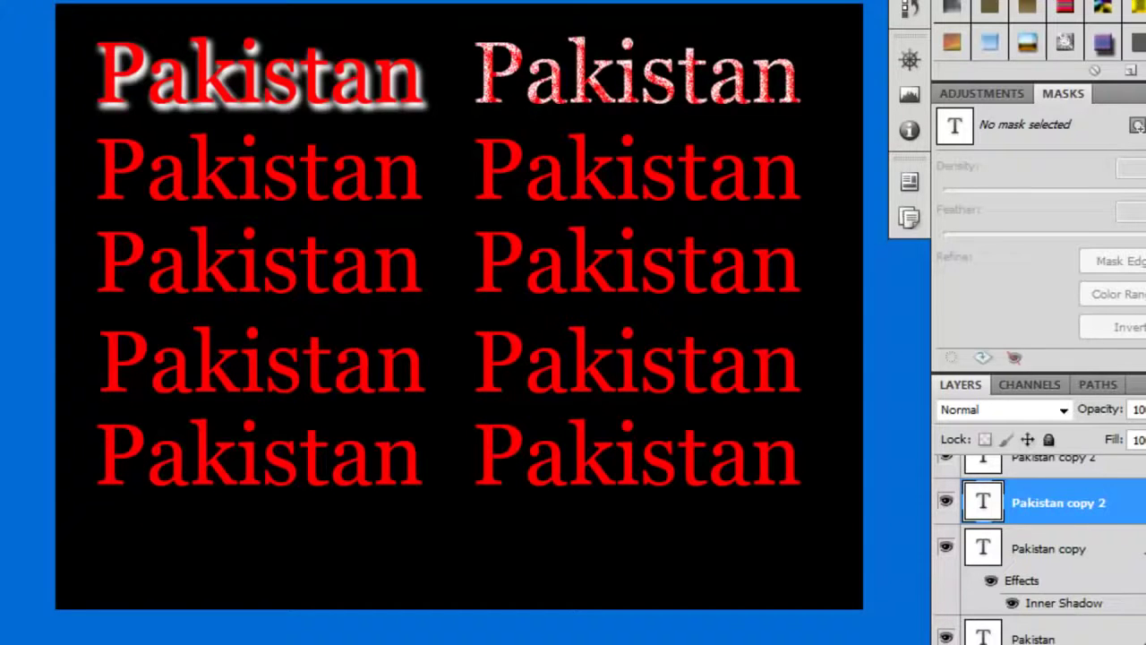
pyautogui.click(978, 641)
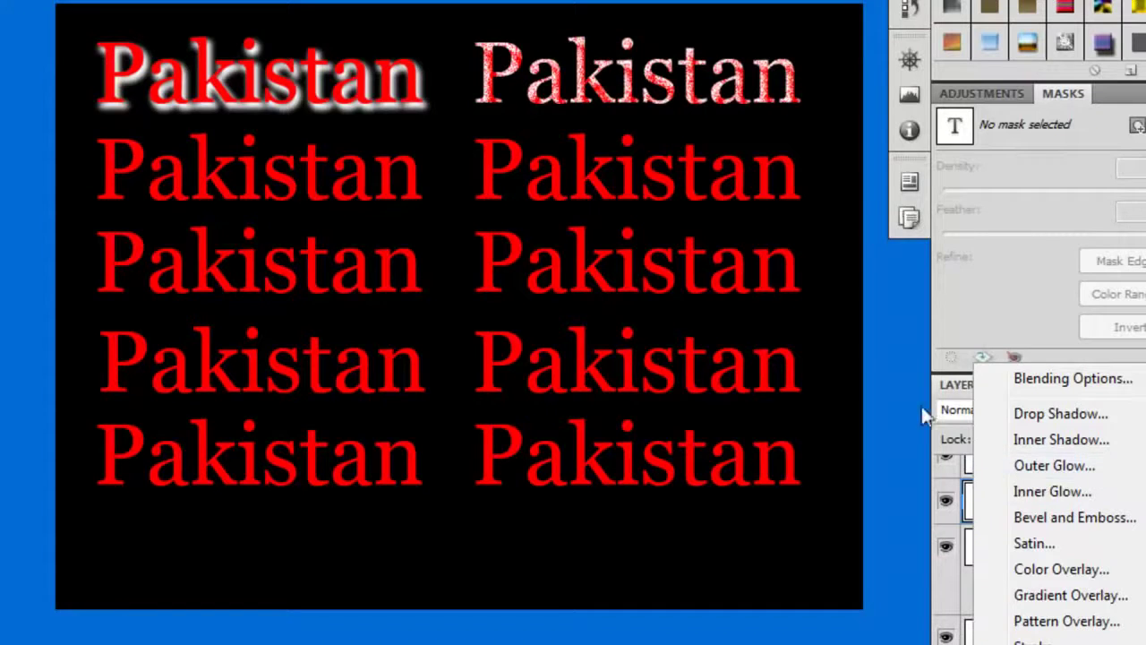
pyautogui.click(1096, 467)
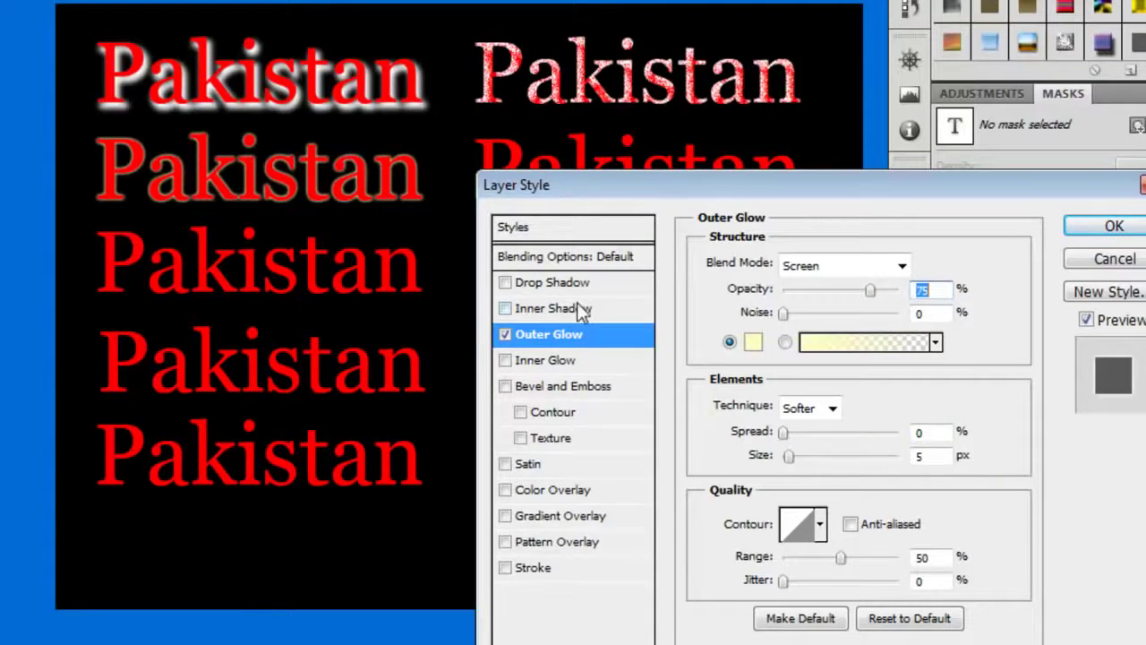
pyautogui.click(838, 263)
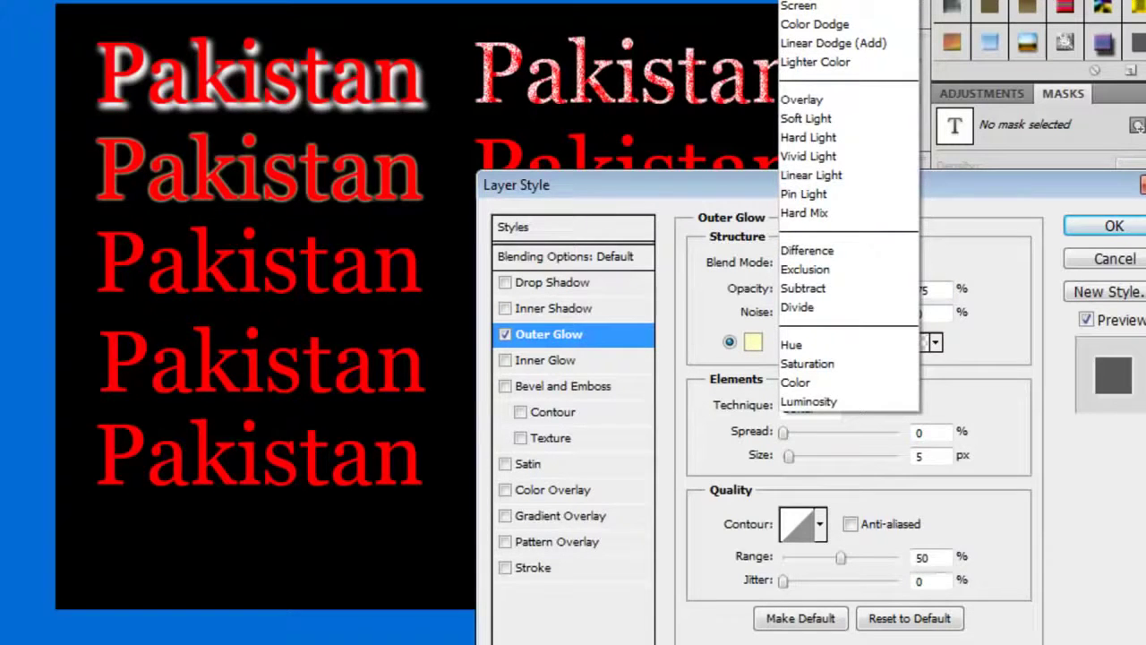
pyautogui.click(936, 289)
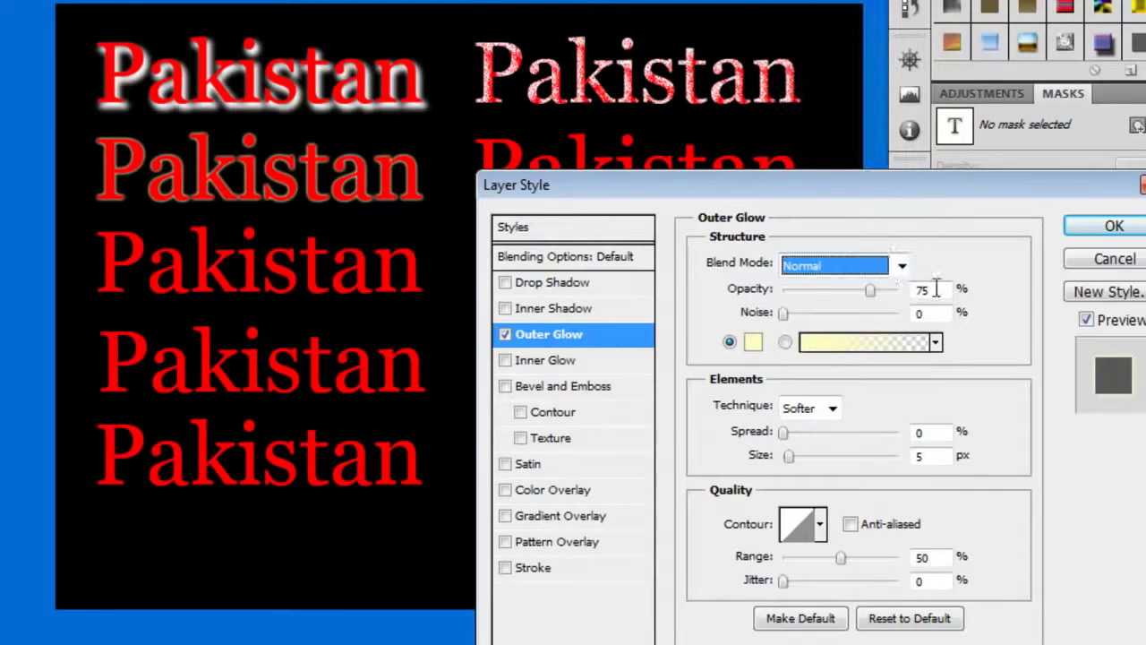
pyautogui.moveTo(868, 288); pyautogui.dragTo(940, 321)
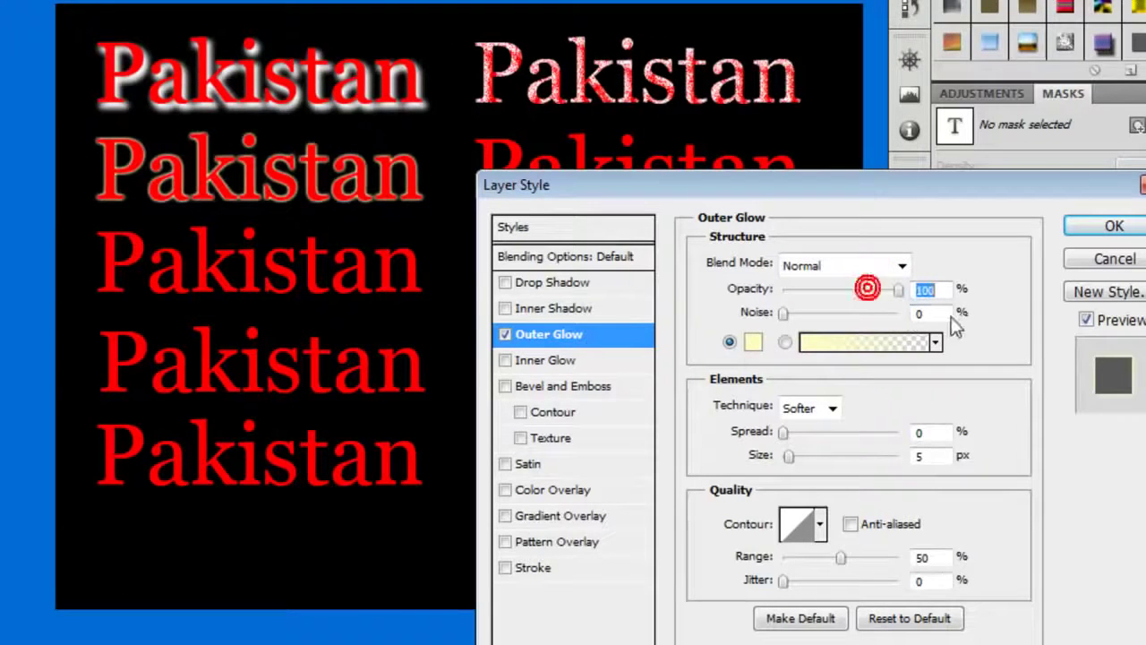
pyautogui.click(752, 342)
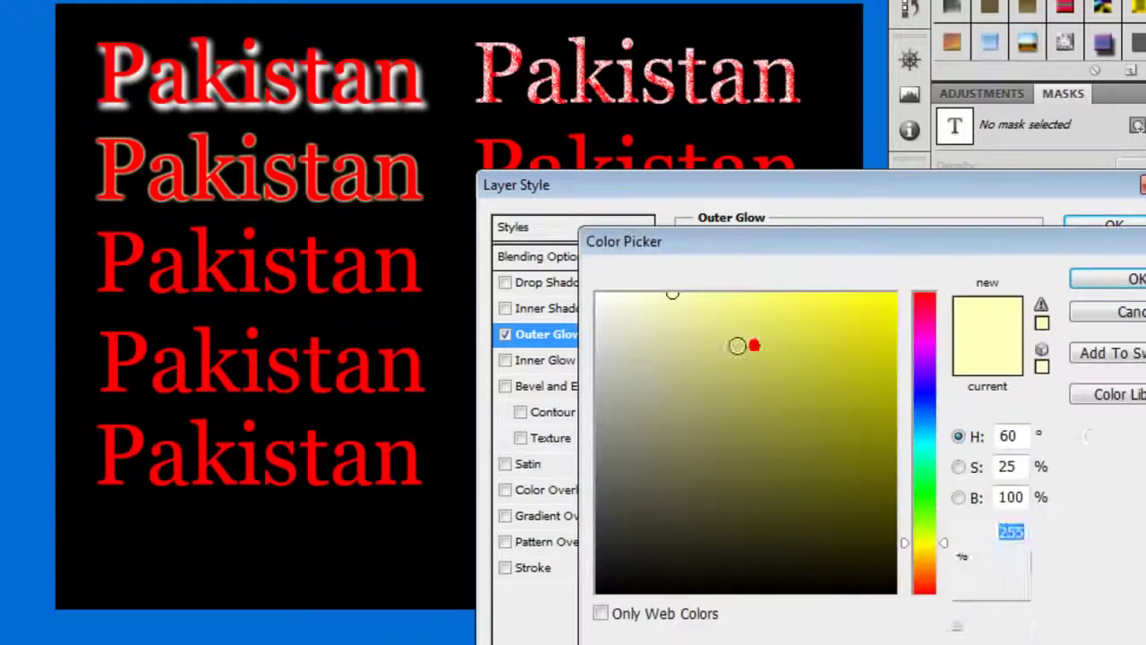
pyautogui.moveTo(640, 373); pyautogui.dragTo(598, 296)
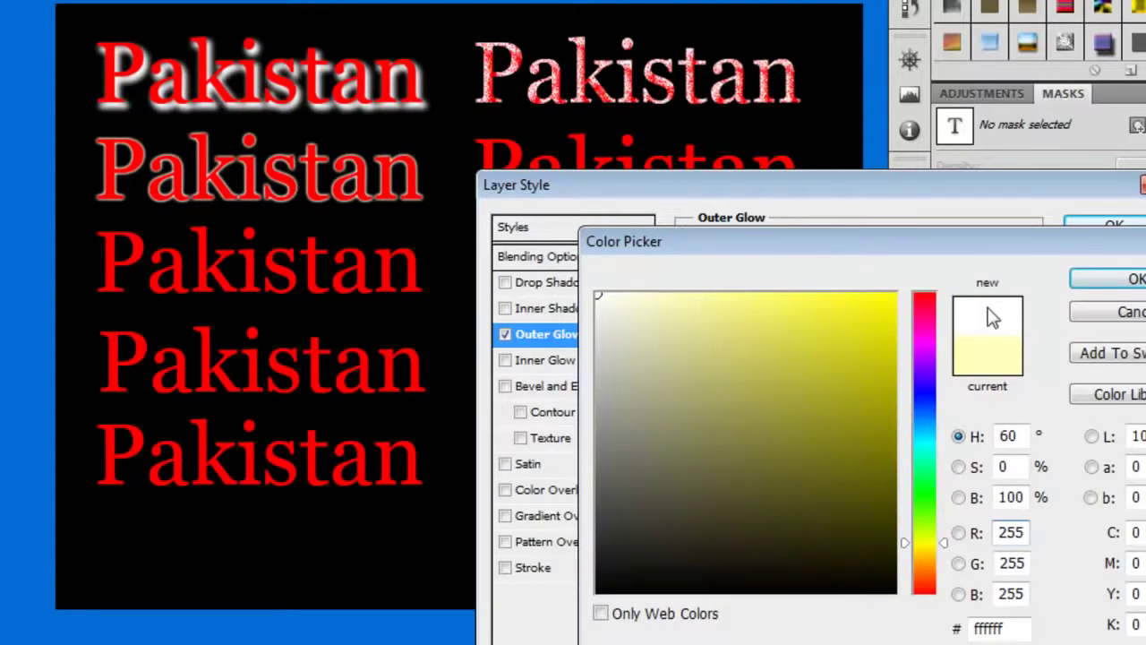
pyautogui.press('Return')
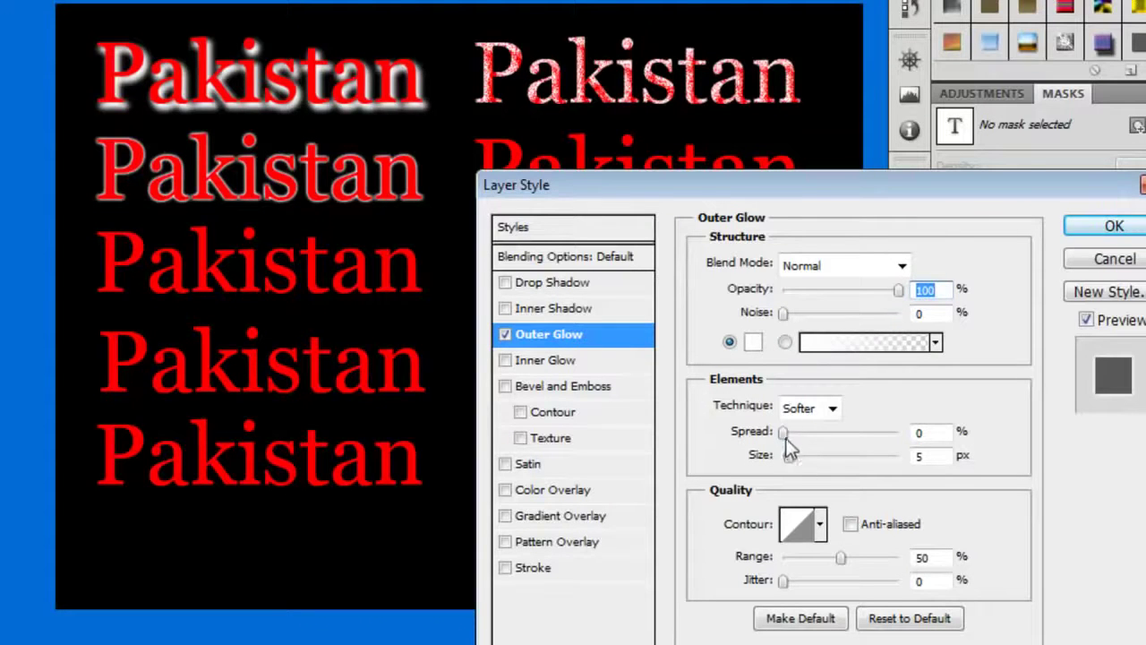
# Set the outer glow's spread to 12%, size to 18 px and range to 41%, and apply the layer style.
pyautogui.moveTo(785, 433); pyautogui.dragTo(798, 437)
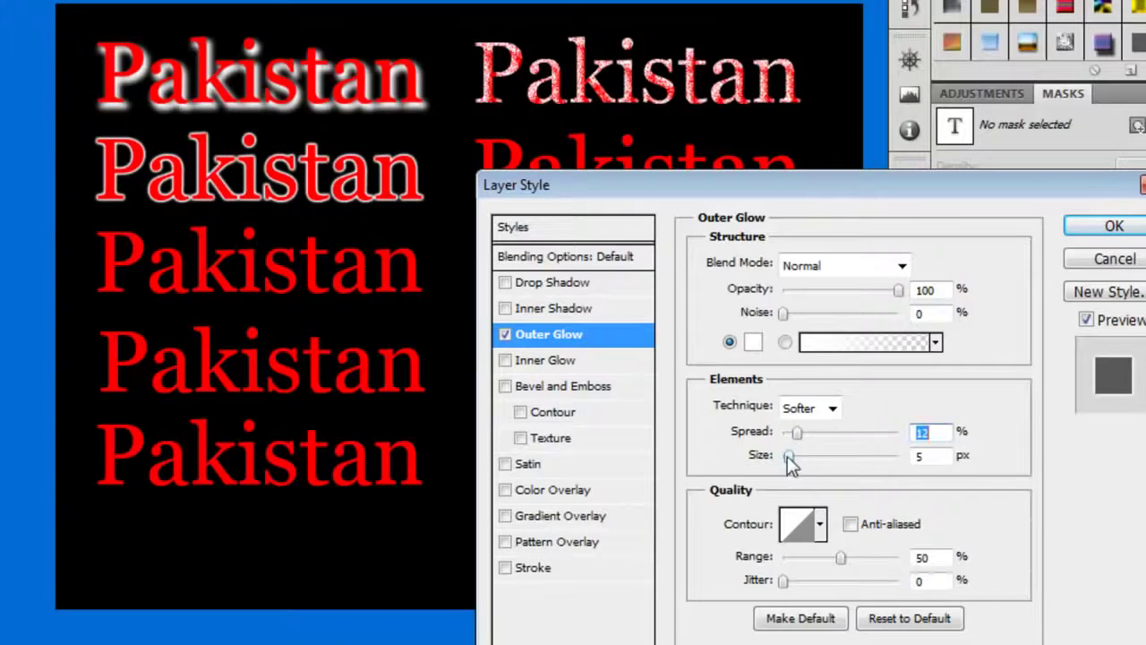
pyautogui.moveTo(788, 454)
pyautogui.mouseDown()
pyautogui.moveTo(806, 462)
pyautogui.moveTo(799, 454)
pyautogui.mouseUp()
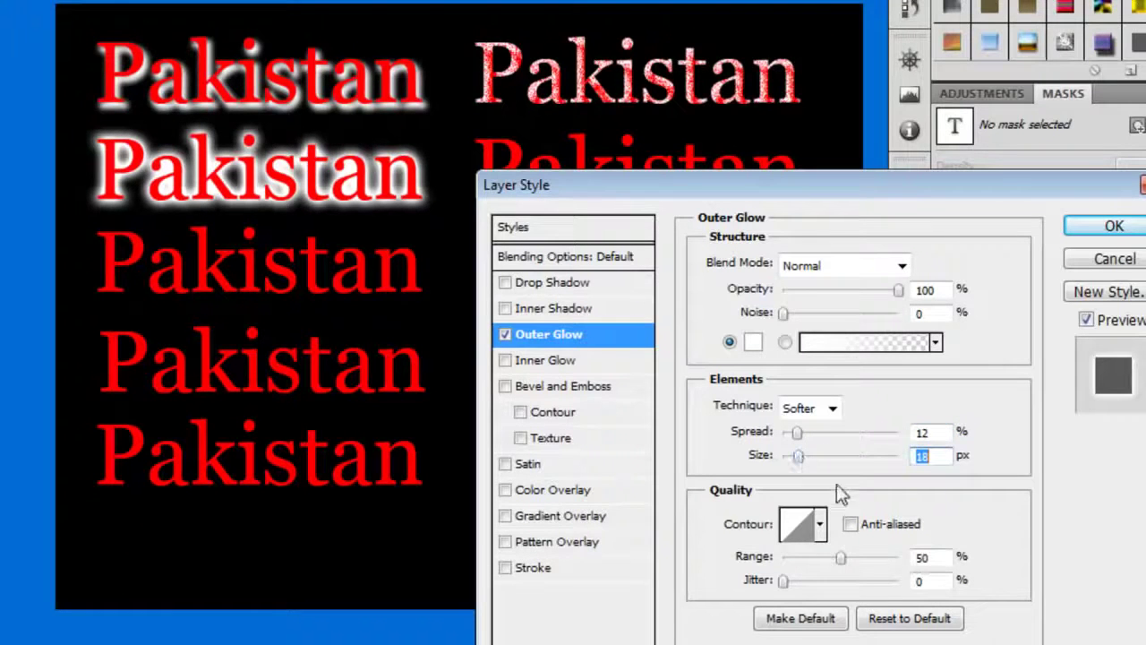
pyautogui.moveTo(843, 557)
pyautogui.mouseDown()
pyautogui.moveTo(895, 559)
pyautogui.moveTo(708, 578)
pyautogui.moveTo(985, 558)
pyautogui.moveTo(809, 545)
pyautogui.moveTo(833, 542)
pyautogui.mouseUp()
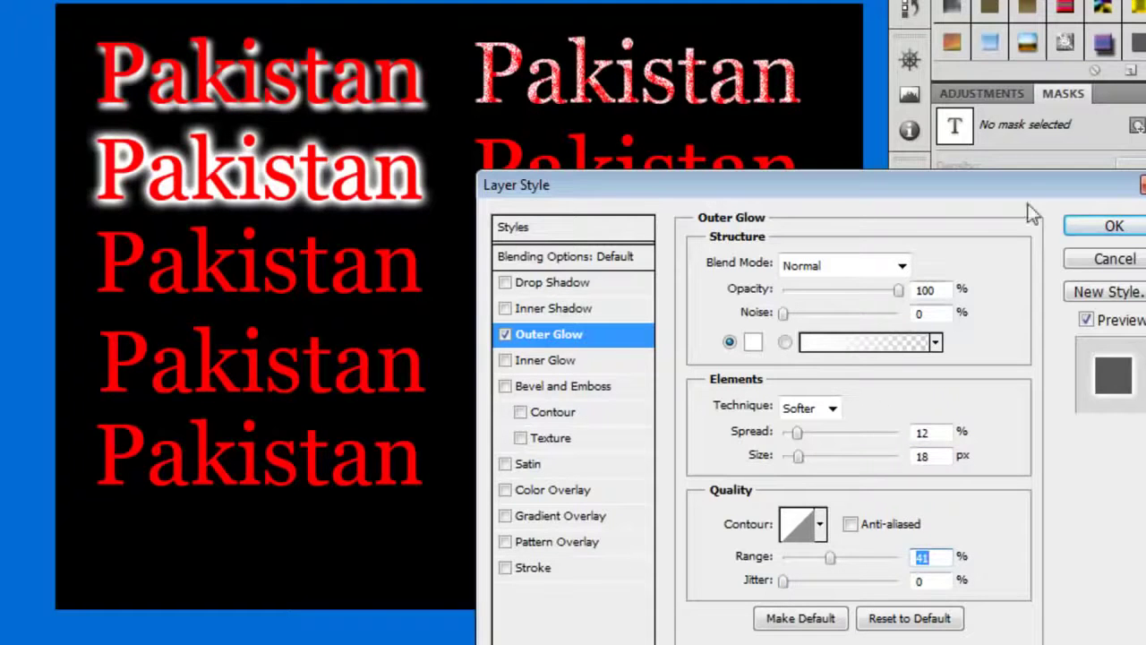
pyautogui.click(1113, 226)
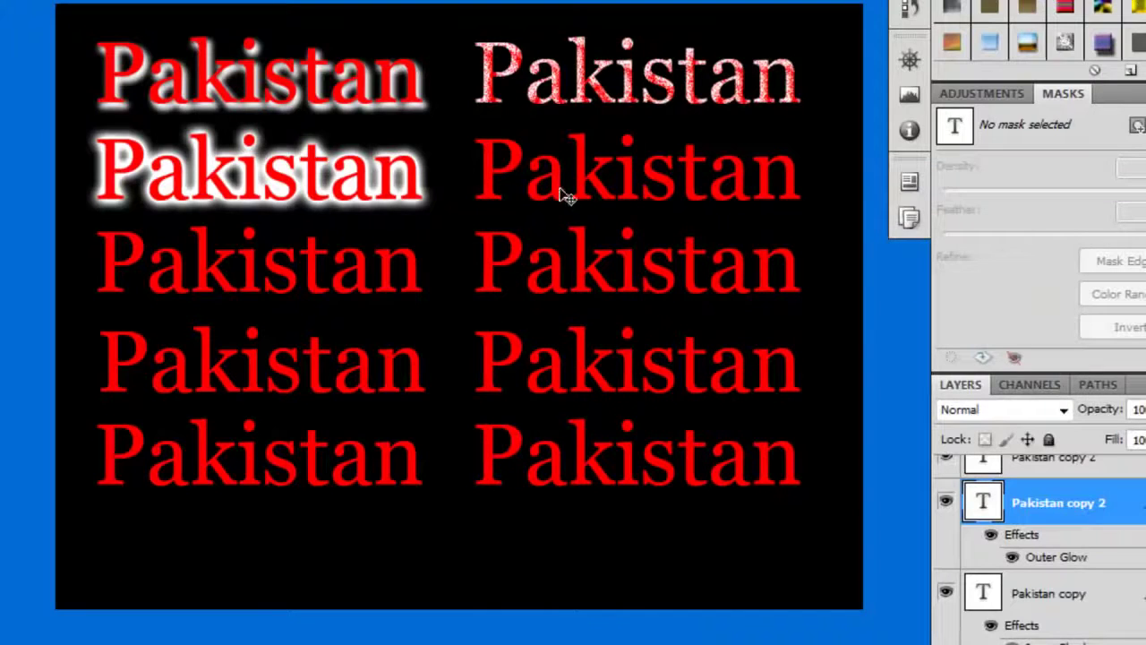
# Add an Inner Glow to the second row's right-hand "Pakistan" and set the glow colour to white (ffffff).
pyautogui.click(587, 175)
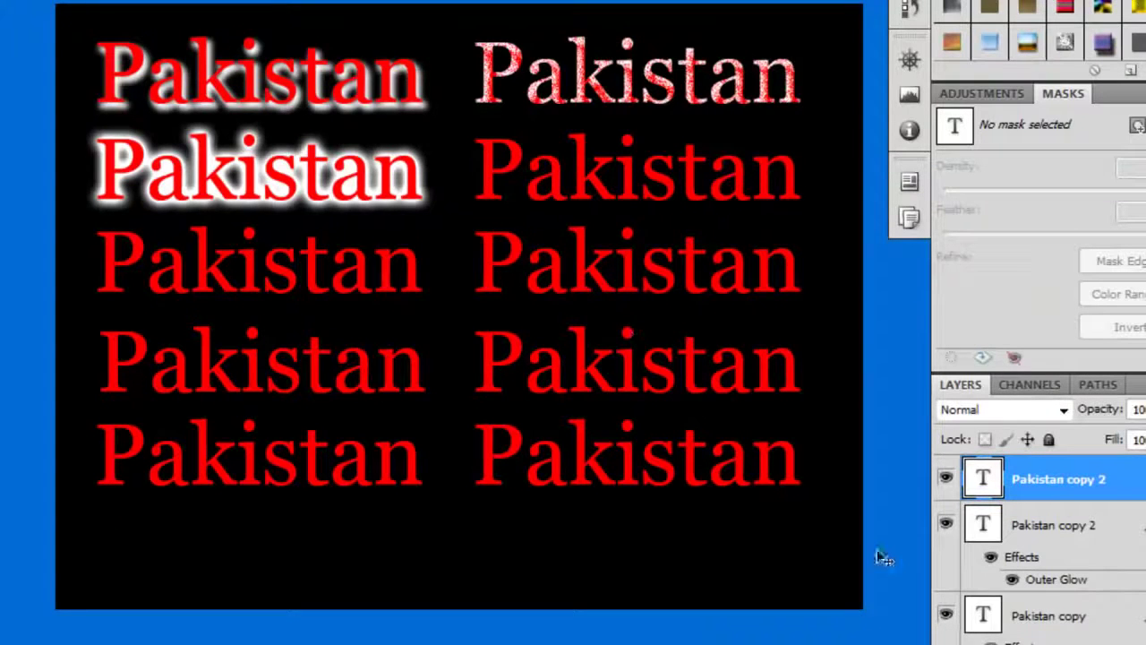
pyautogui.click(976, 644)
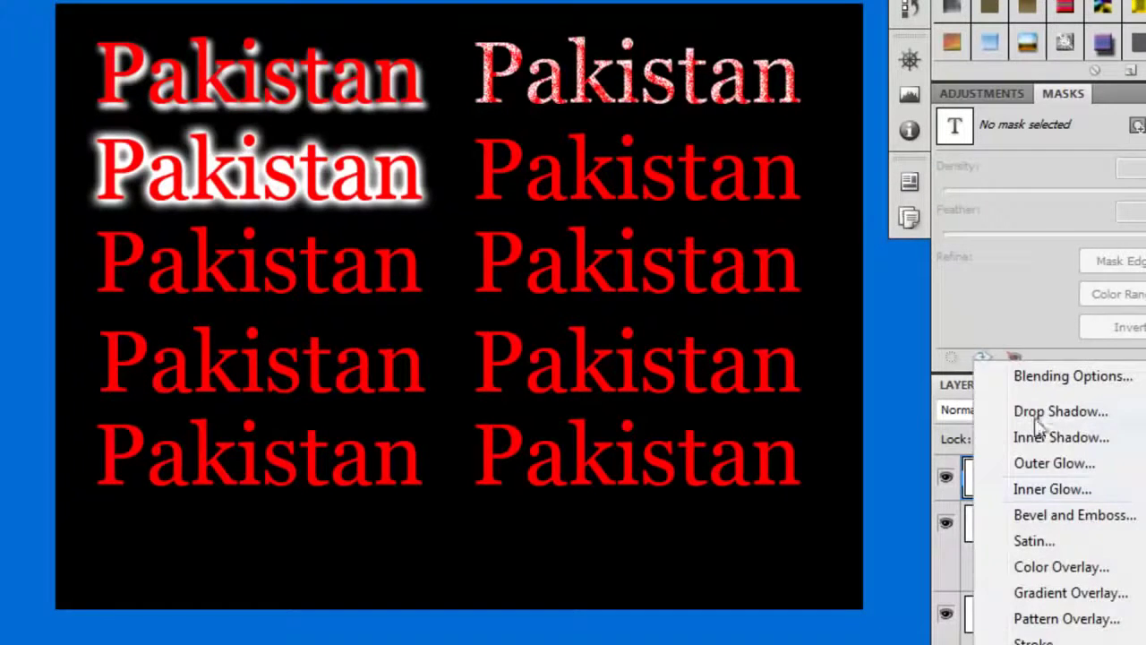
pyautogui.click(1054, 490)
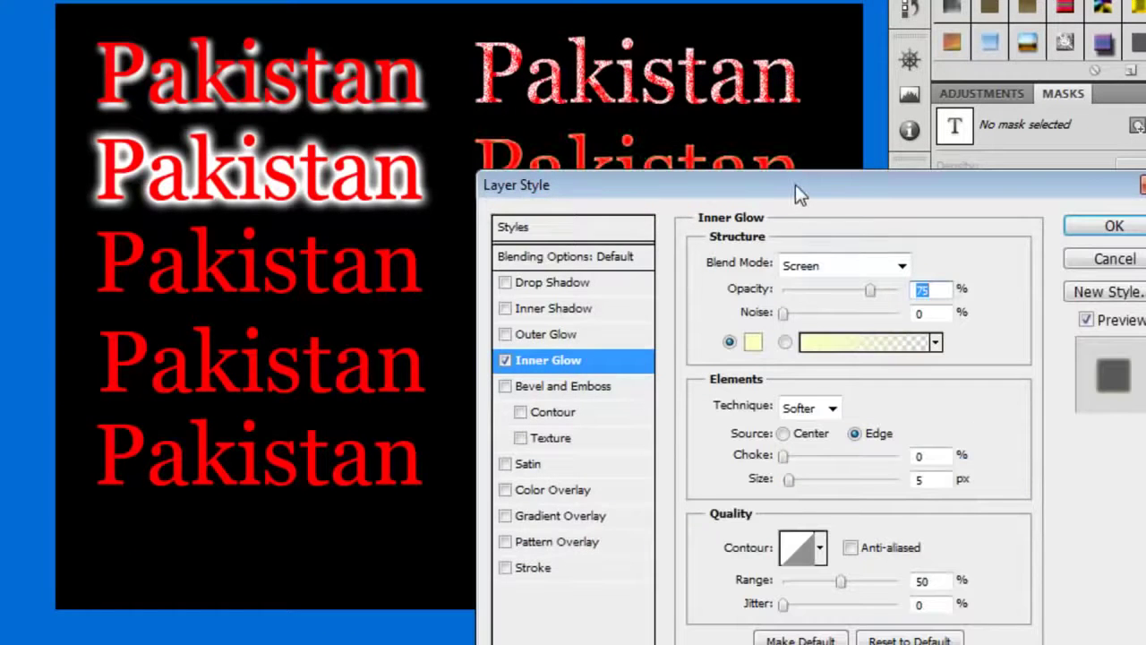
pyautogui.moveTo(795, 185); pyautogui.dragTo(783, 301)
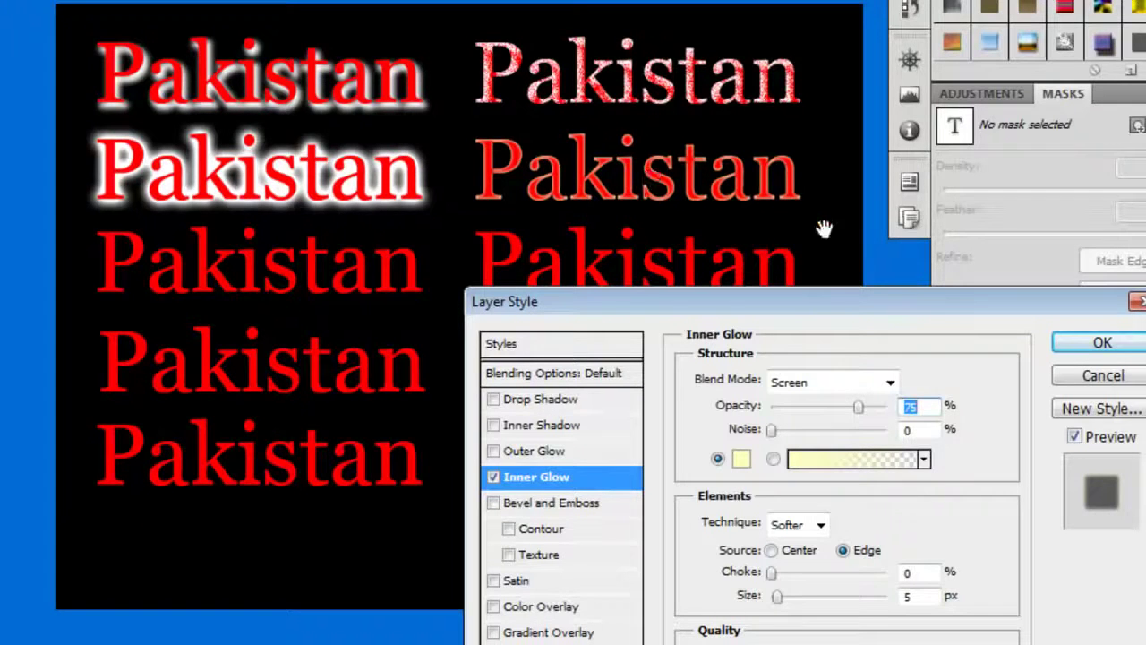
pyautogui.click(740, 458)
pyautogui.click(648, 314)
pyautogui.moveTo(648, 315); pyautogui.dragTo(550, 299)
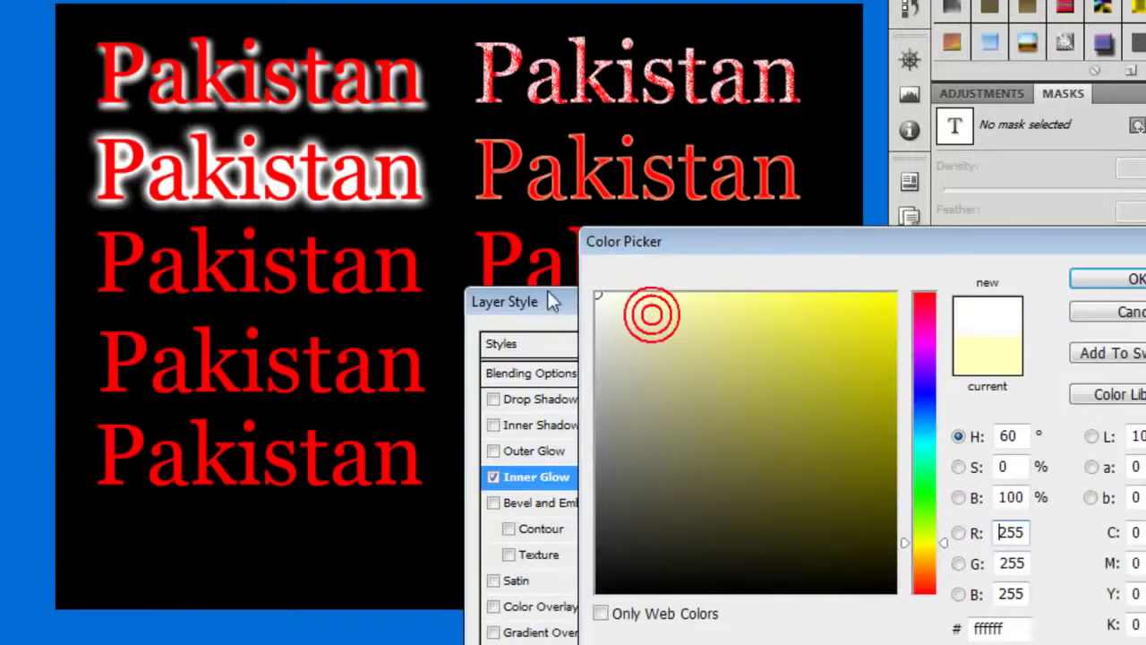
pyautogui.click(1119, 279)
# Set the inner glow to Normal blend mode, 100% opacity, 0% noise and 9 px size, and apply the layer style.
pyautogui.click(886, 377)
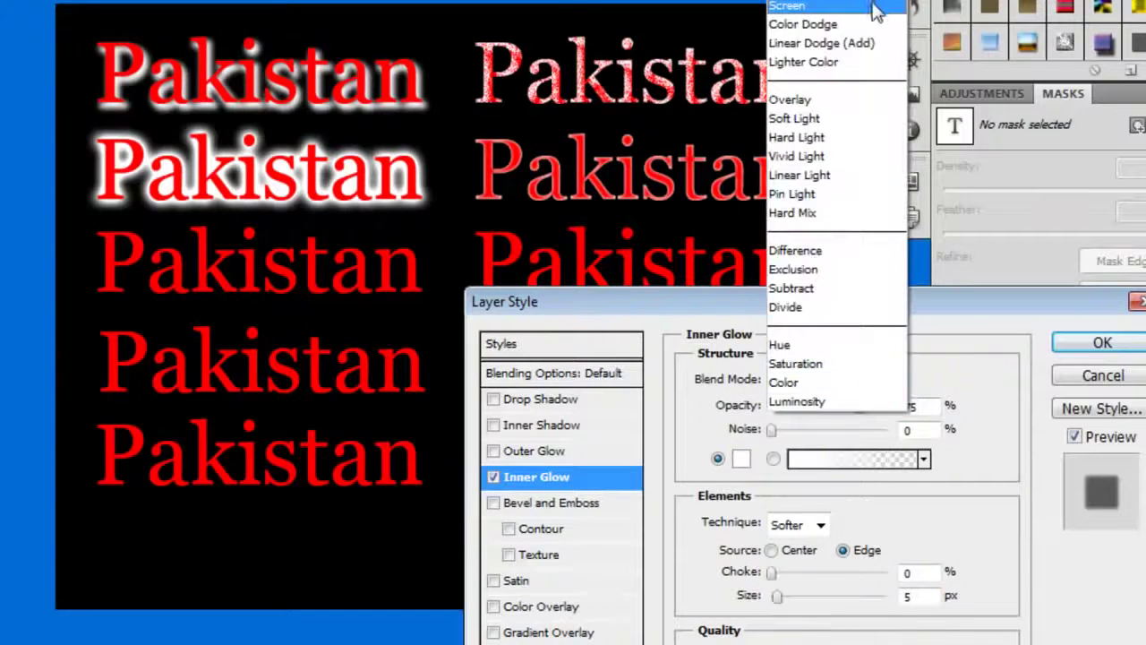
pyautogui.click(797, 1)
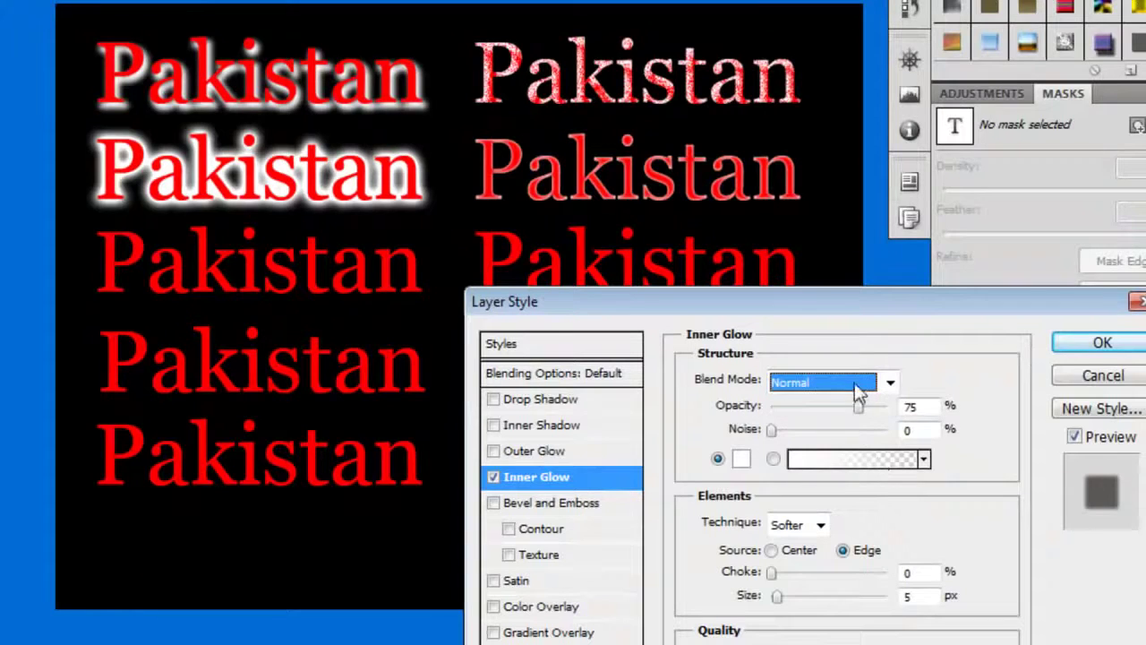
pyautogui.moveTo(859, 406); pyautogui.dragTo(891, 407)
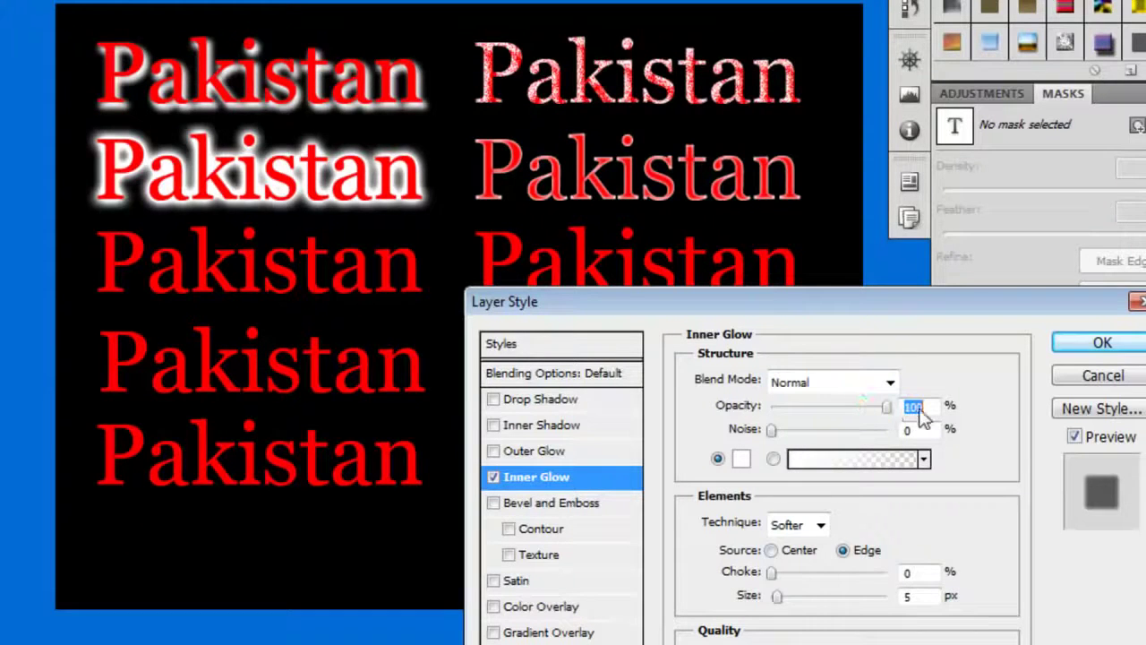
pyautogui.click(771, 430)
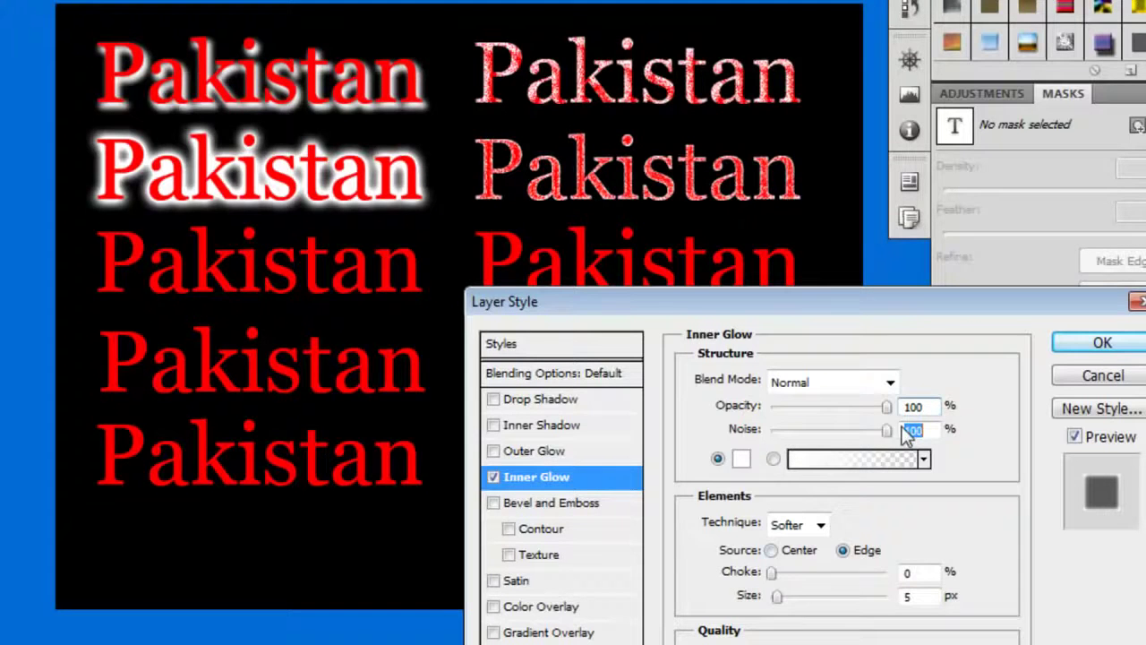
pyautogui.moveTo(784, 605)
pyautogui.mouseDown()
pyautogui.moveTo(795, 598)
pyautogui.moveTo(773, 594)
pyautogui.moveTo(782, 603)
pyautogui.moveTo(788, 592)
pyautogui.mouseUp()
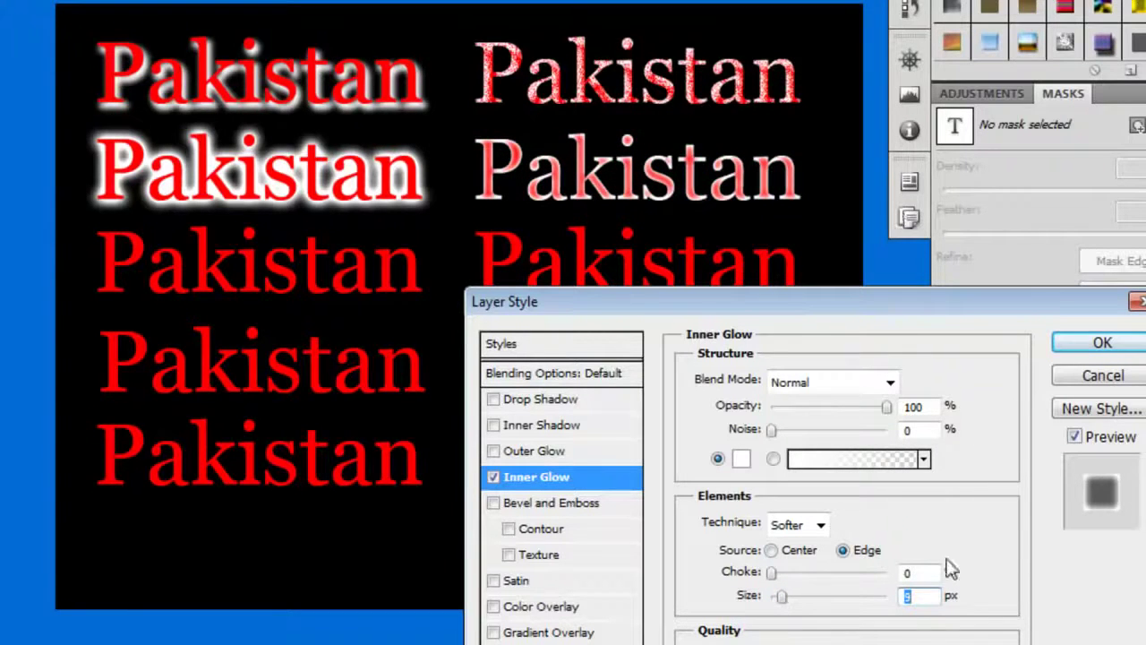
pyautogui.click(1102, 343)
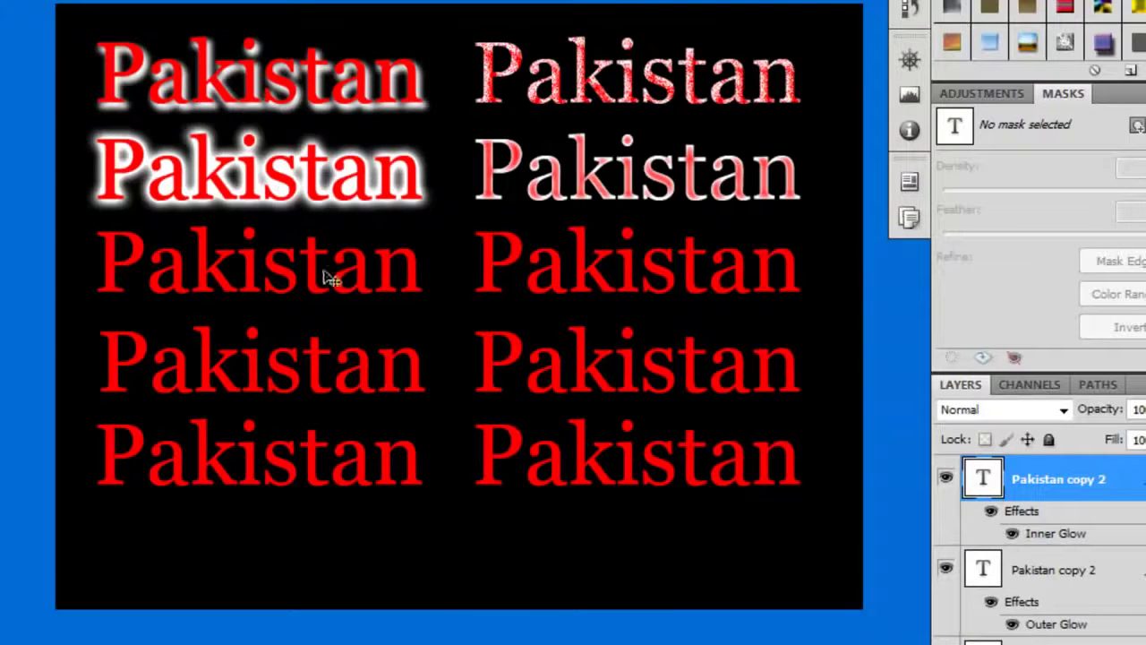
# Add a Bevel and Emboss effect to the third row's left-hand "Pakistan".
pyautogui.hotkey('ctrl', 'j')
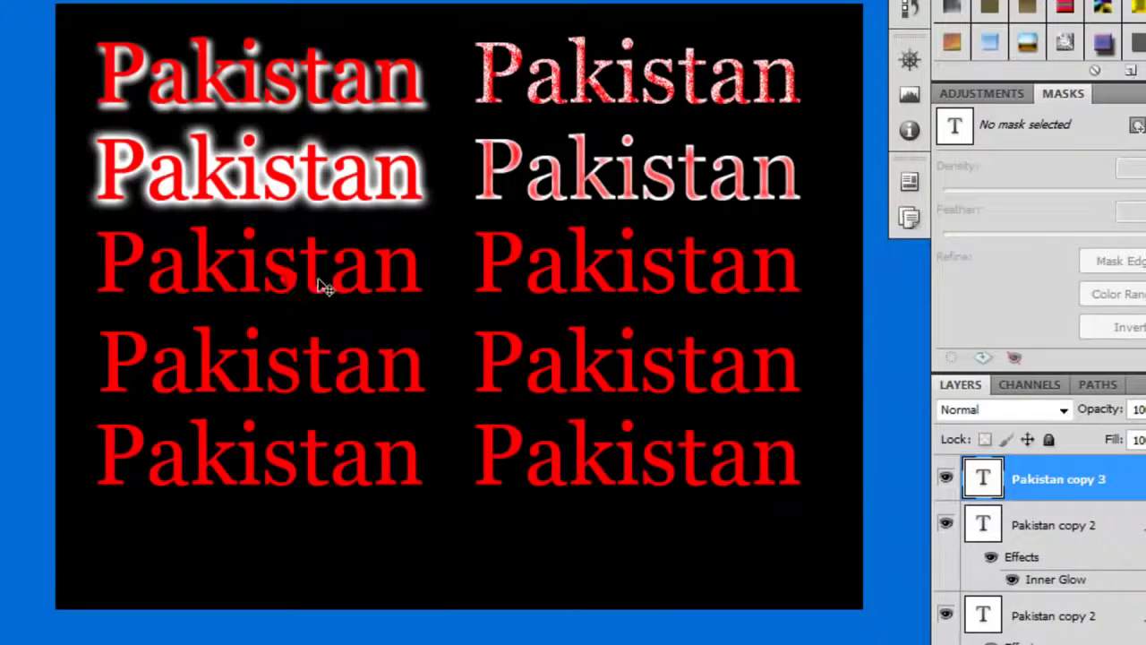
pyautogui.click(989, 643)
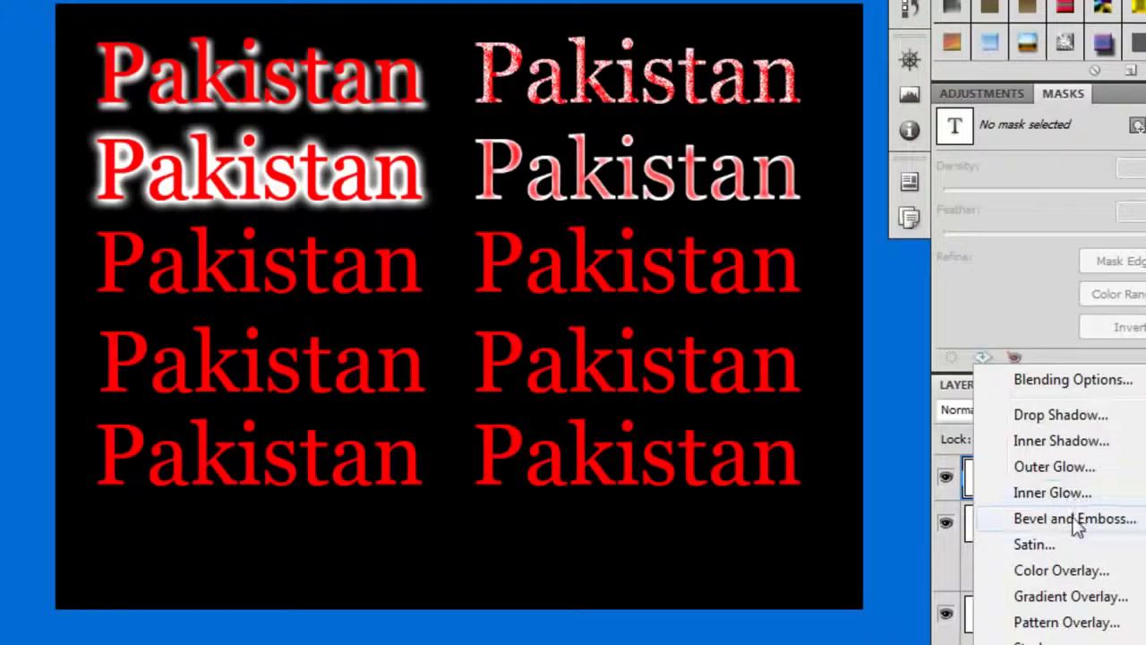
pyautogui.click(1057, 518)
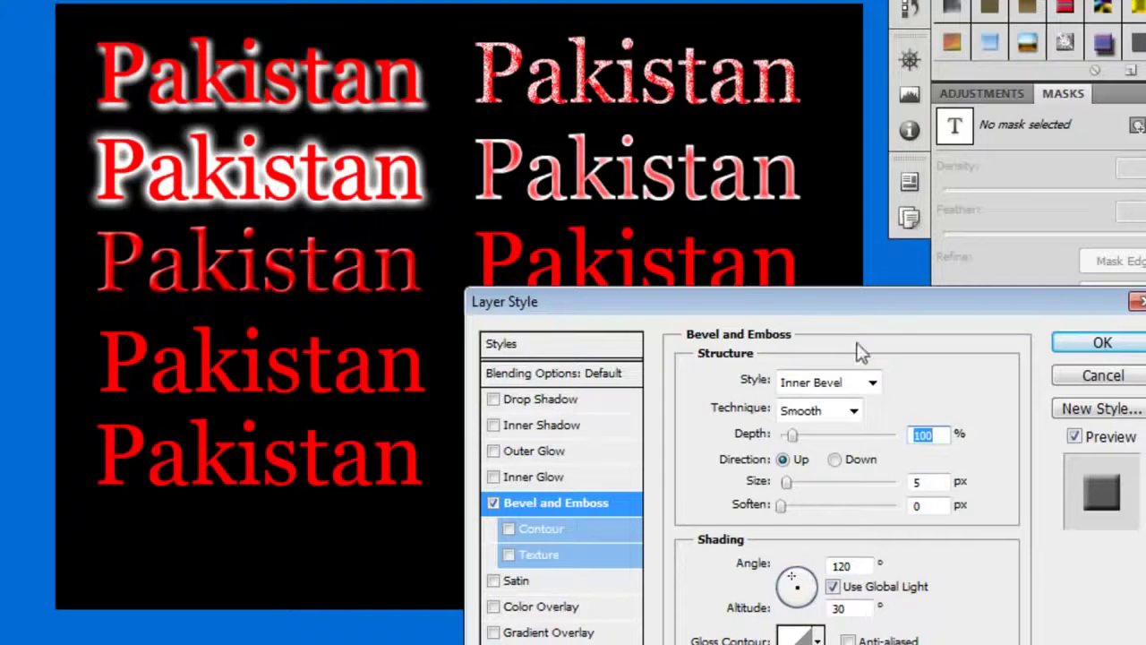
# Try the Outer Bevel, Emboss, Pillow Emboss and Stroke Emboss styles in turn, and return the bevel to Inner Bevel.
pyautogui.click(838, 385)
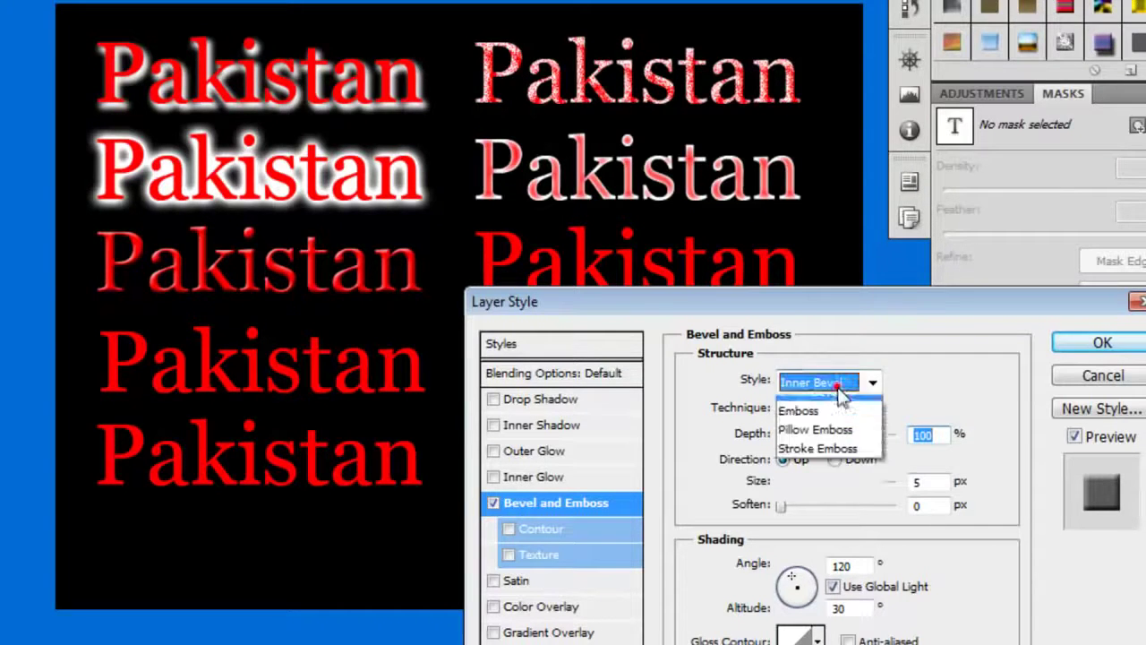
pyautogui.click(831, 408)
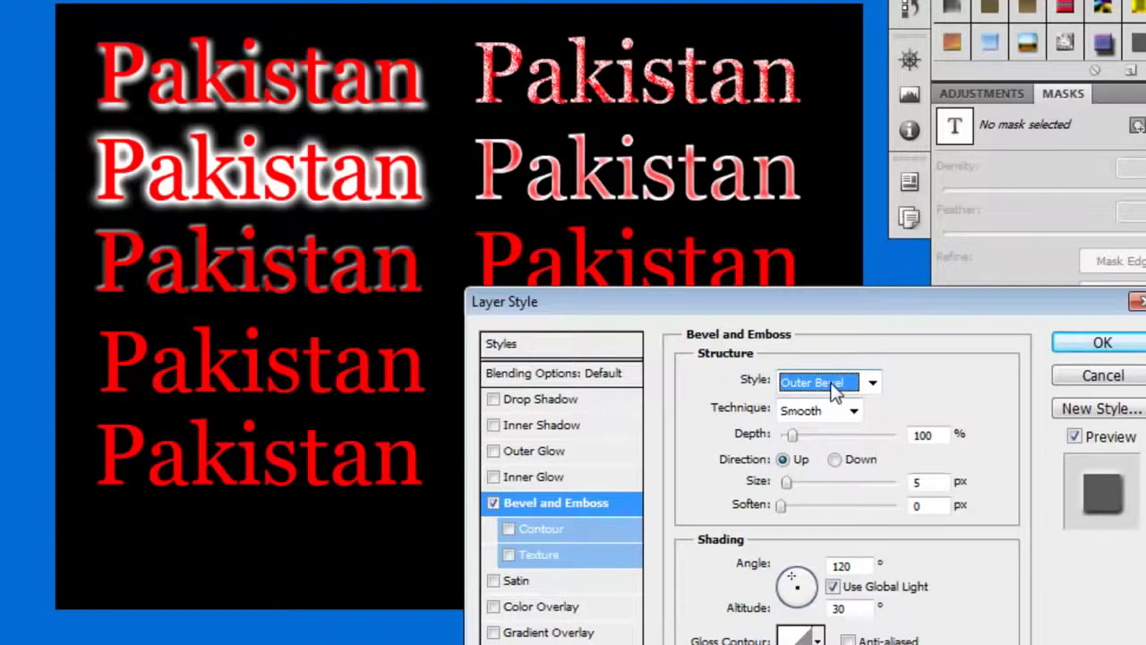
pyautogui.click(835, 386)
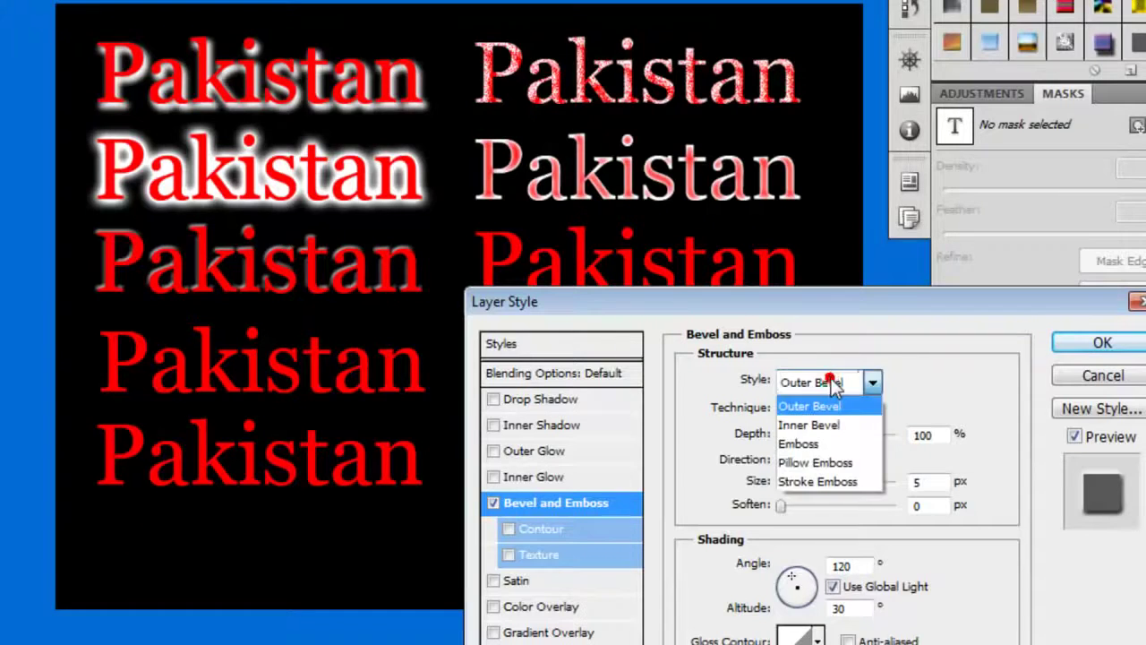
pyautogui.click(832, 426)
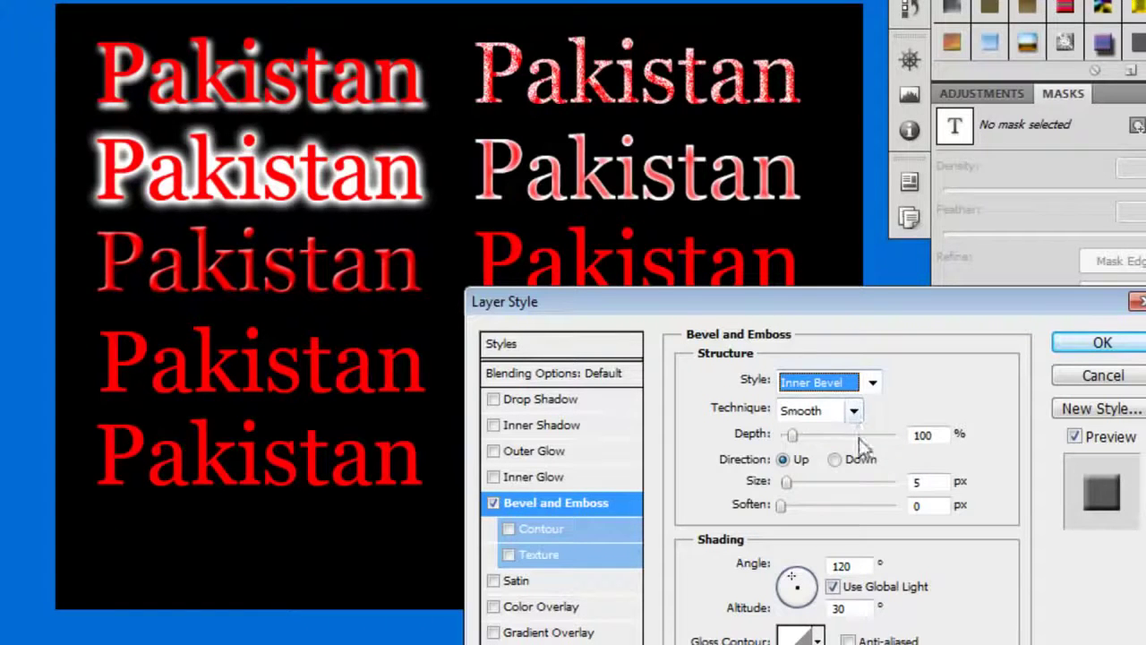
pyautogui.click(866, 380)
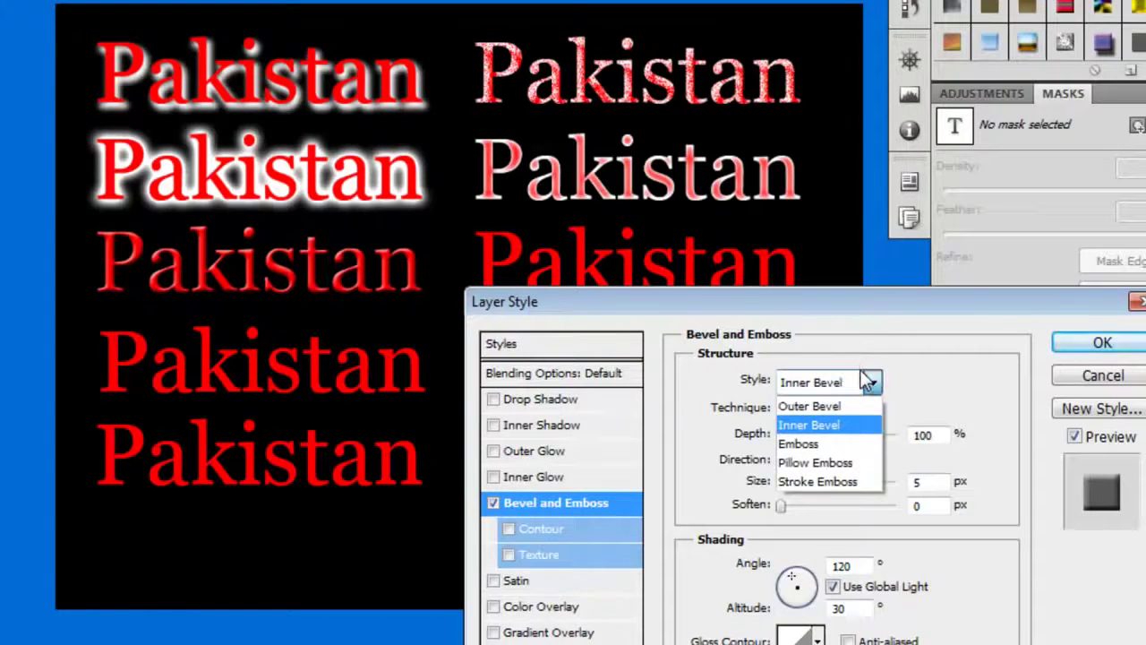
pyautogui.click(831, 442)
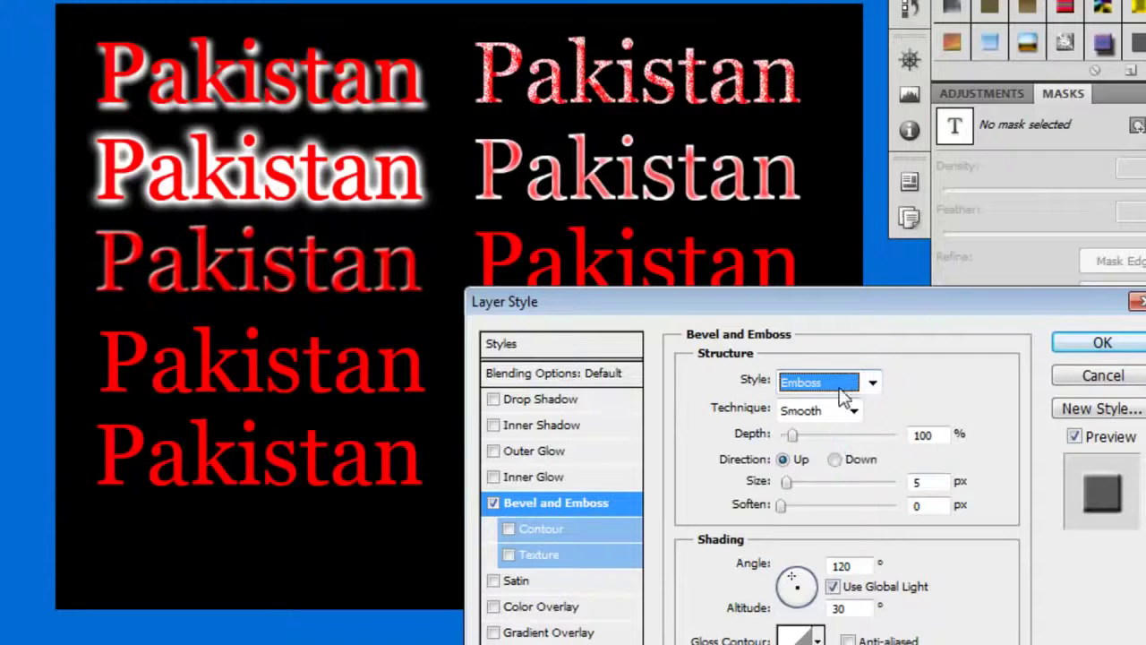
pyautogui.click(842, 394)
pyautogui.click(837, 458)
pyautogui.click(833, 386)
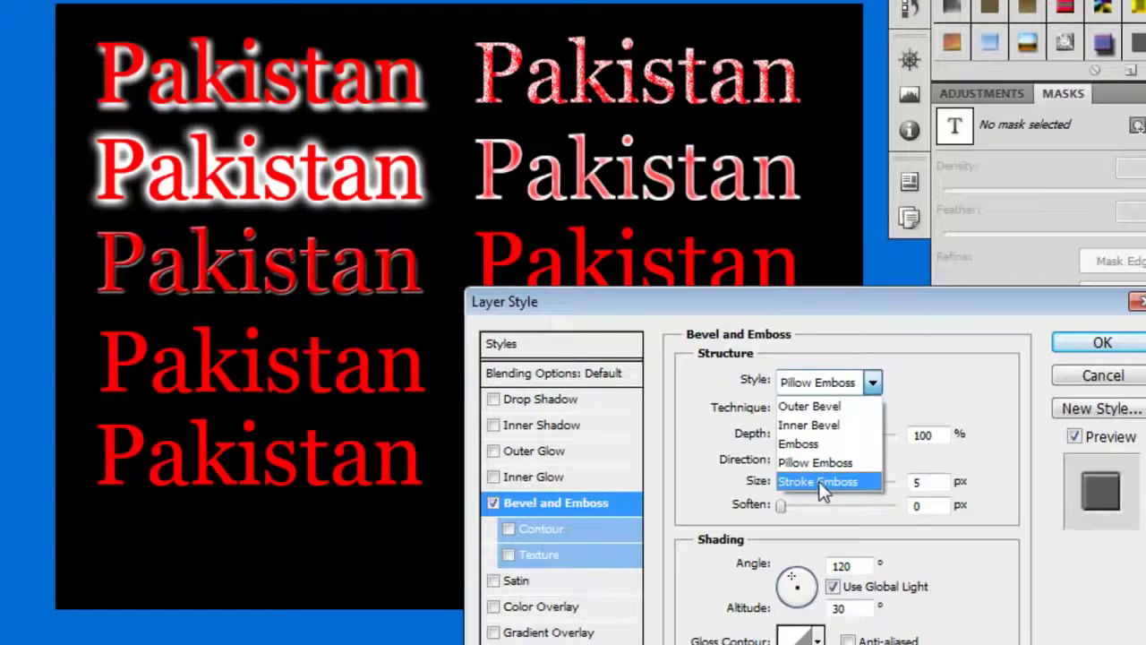
pyautogui.click(821, 483)
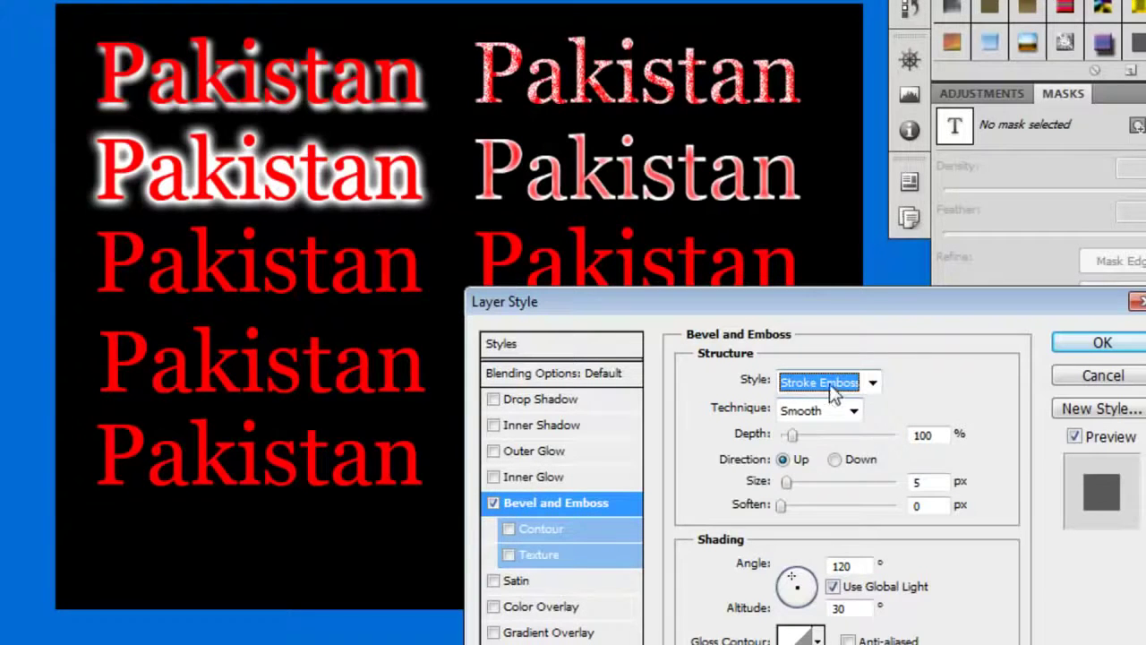
pyautogui.click(833, 394)
pyautogui.click(825, 426)
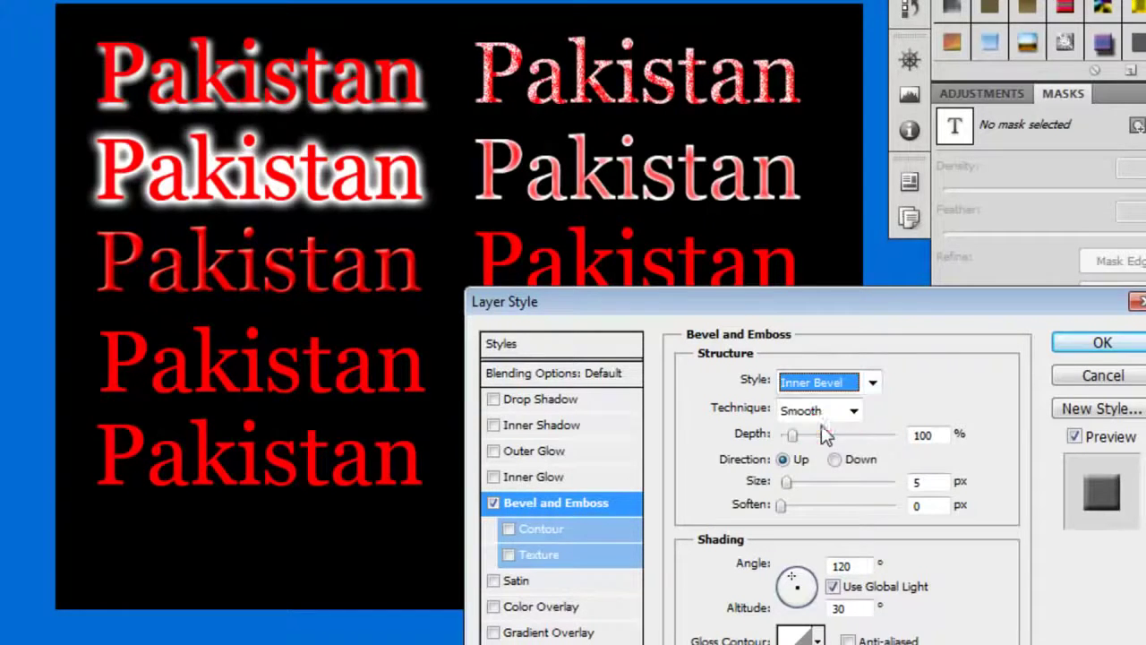
# Set the bevel's depth to 235%, direction to Up, size to 7 px and soften to 3 px, and apply the layer style.
pyautogui.moveTo(792, 434)
pyautogui.mouseDown()
pyautogui.moveTo(1010, 440)
pyautogui.moveTo(729, 476)
pyautogui.moveTo(857, 460)
pyautogui.moveTo(789, 455)
pyautogui.moveTo(807, 449)
pyautogui.mouseUp()
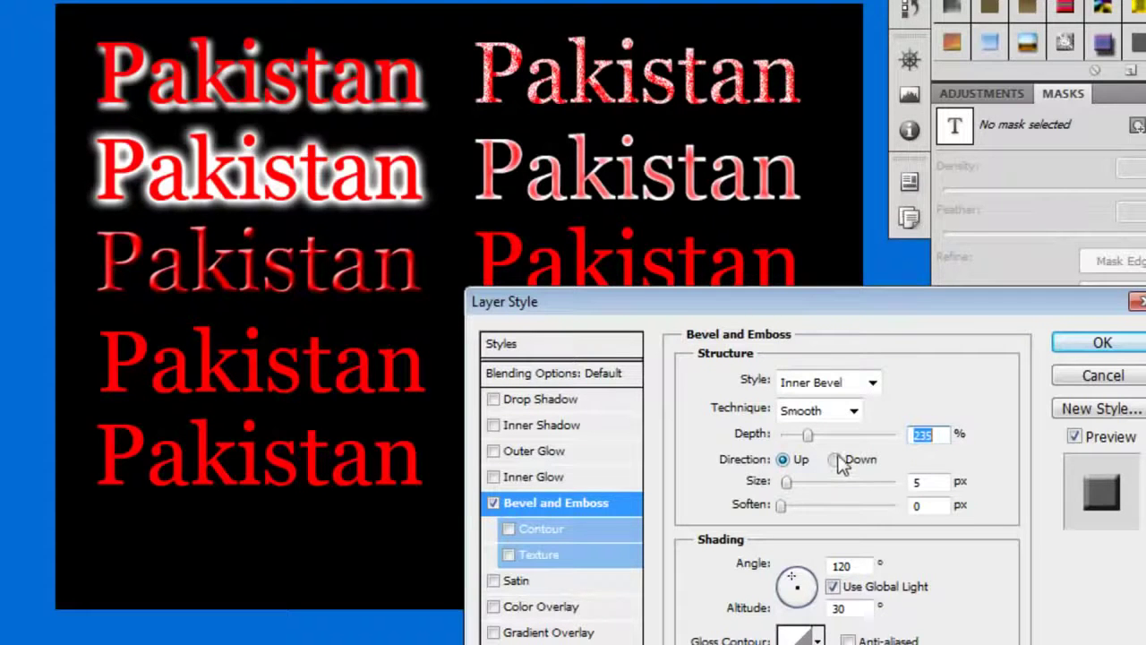
pyautogui.click(838, 459)
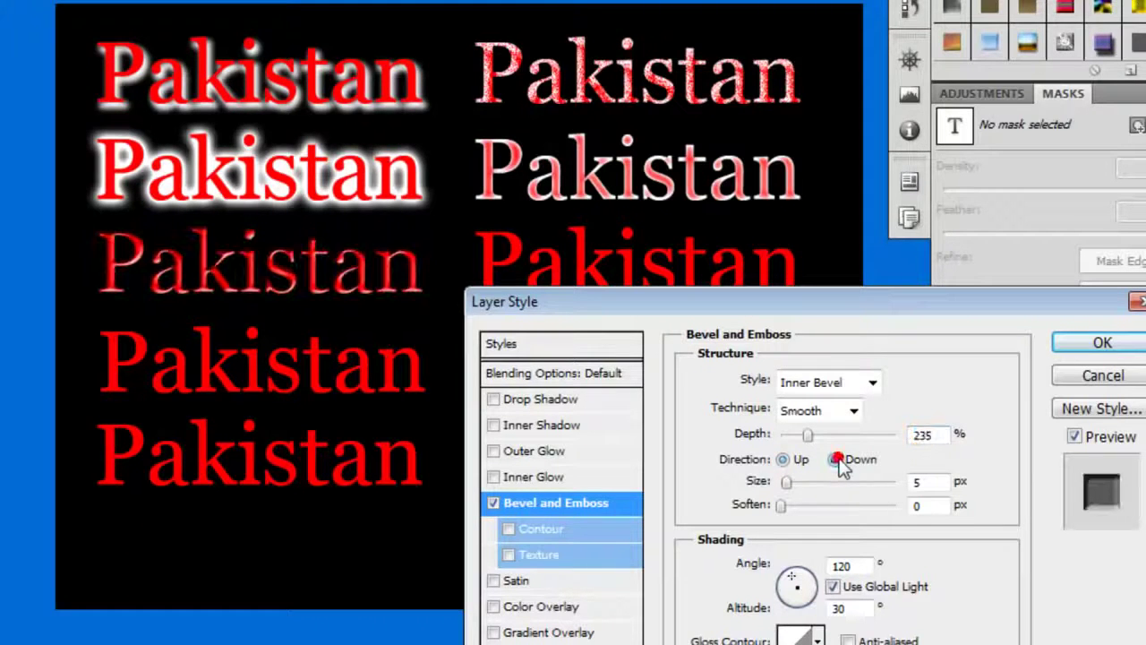
pyautogui.click(783, 459)
pyautogui.moveTo(787, 482); pyautogui.dragTo(804, 508)
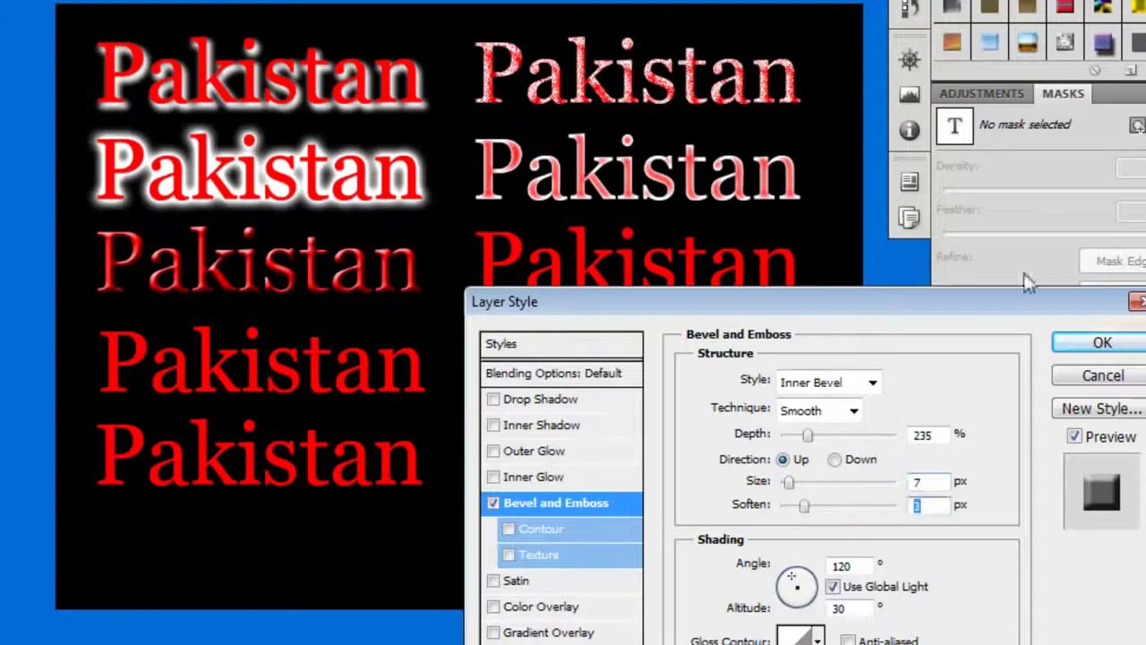
pyautogui.moveTo(1031, 301); pyautogui.dragTo(1023, 186)
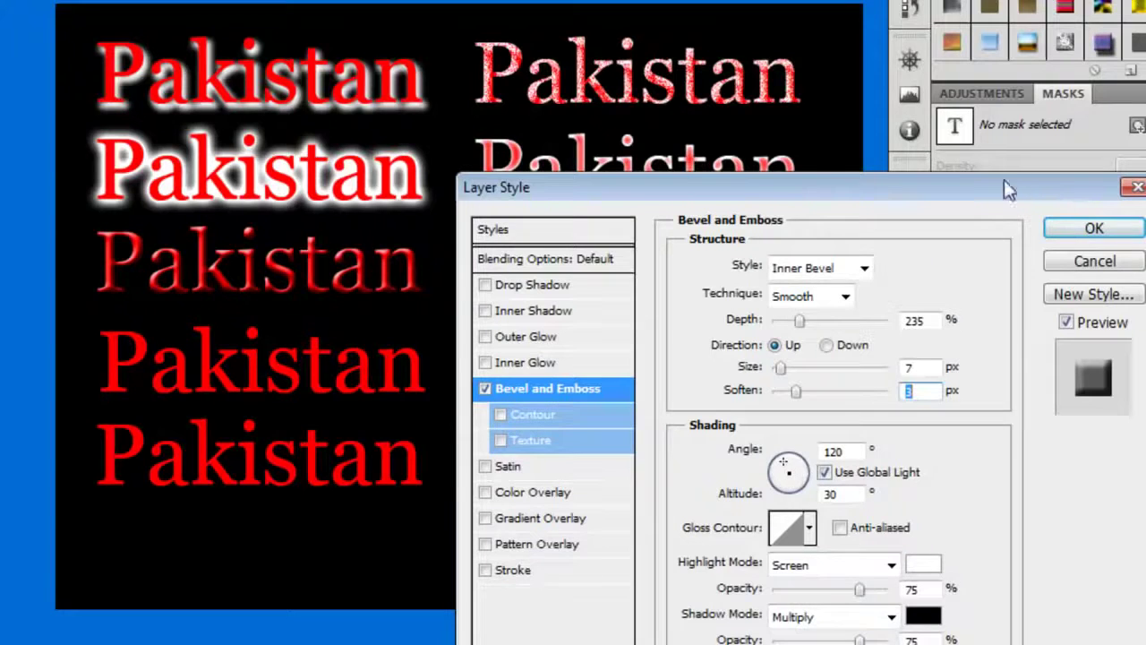
pyautogui.moveTo(1004, 188); pyautogui.dragTo(1007, 224)
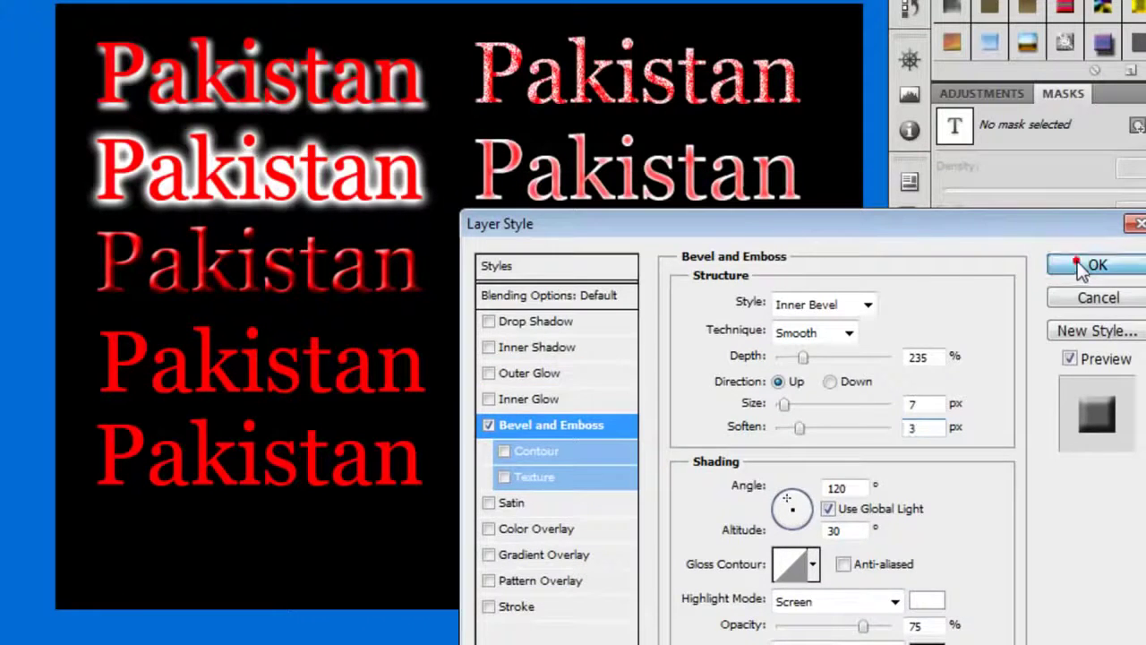
pyautogui.click(1077, 263)
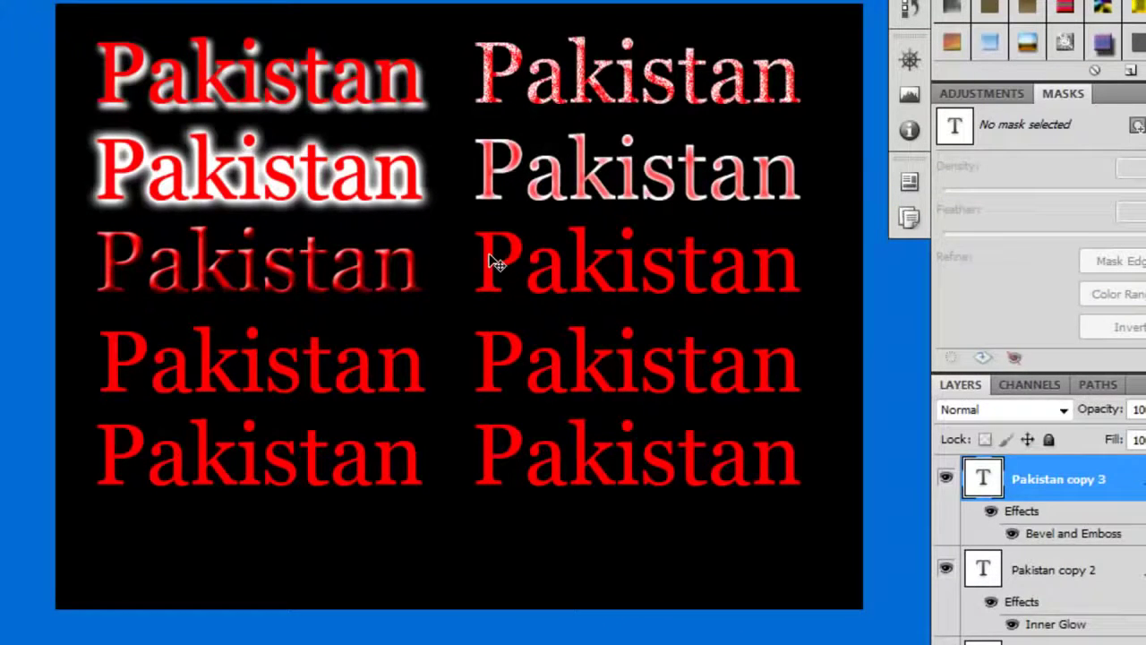
# Add a Satin effect to the third row's right-hand "Pakistan" with Normal blend mode.
pyautogui.hotkey('ctrl', 'j')
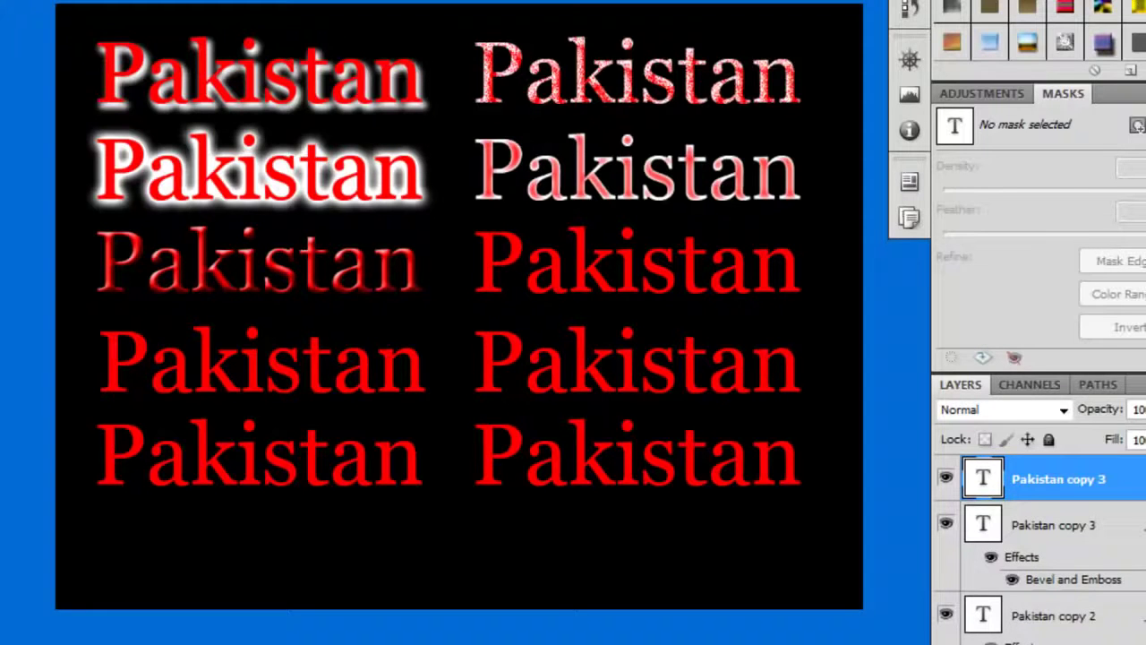
pyautogui.click(976, 641)
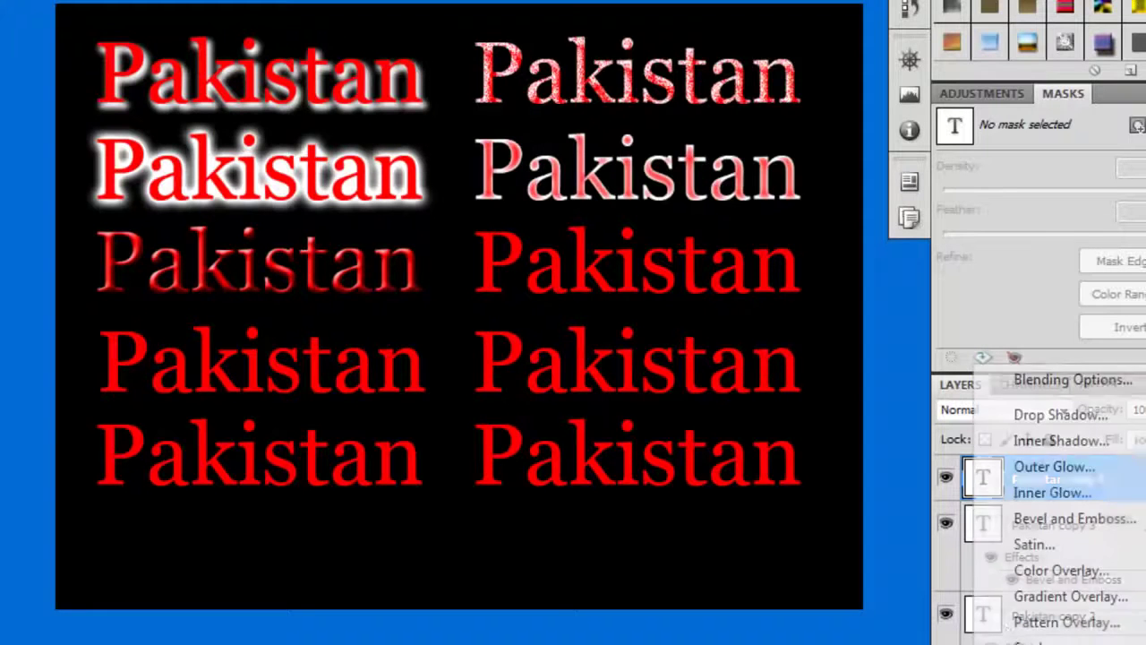
pyautogui.click(1059, 547)
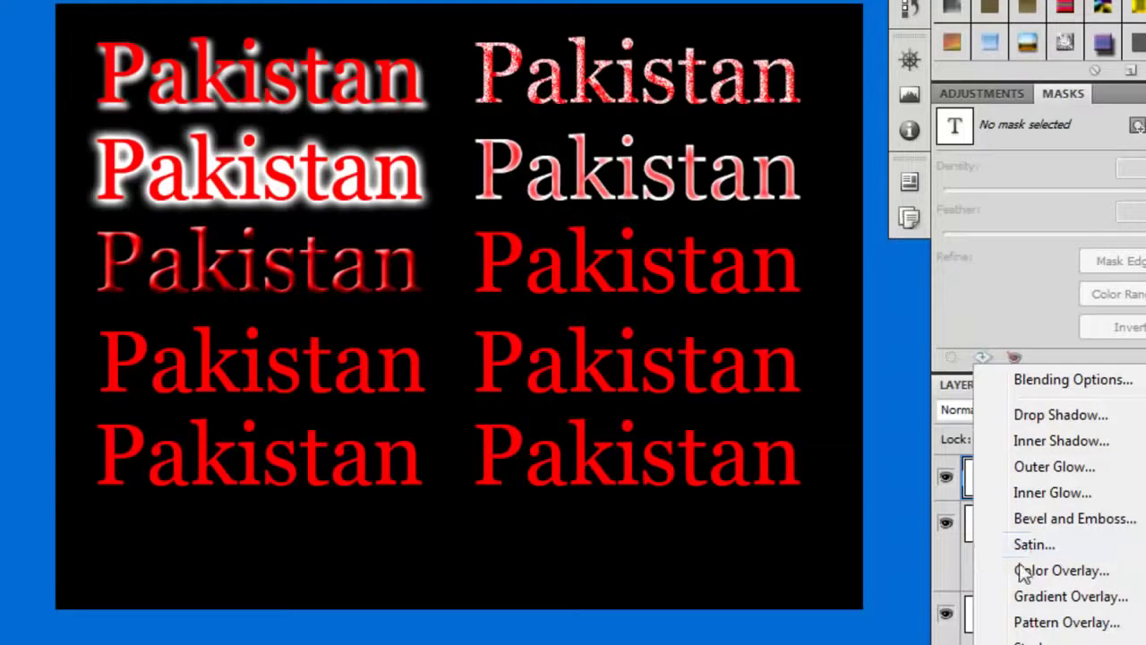
pyautogui.moveTo(866, 225); pyautogui.dragTo(819, 439)
pyautogui.moveTo(780, 427); pyautogui.dragTo(834, 379)
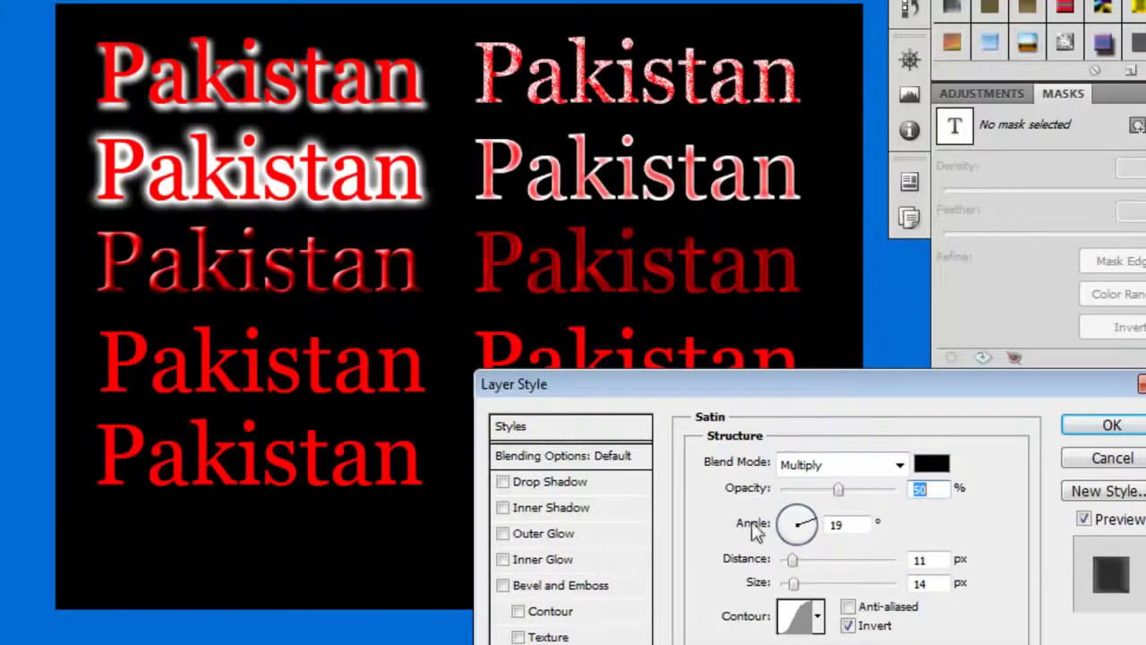
pyautogui.click(852, 466)
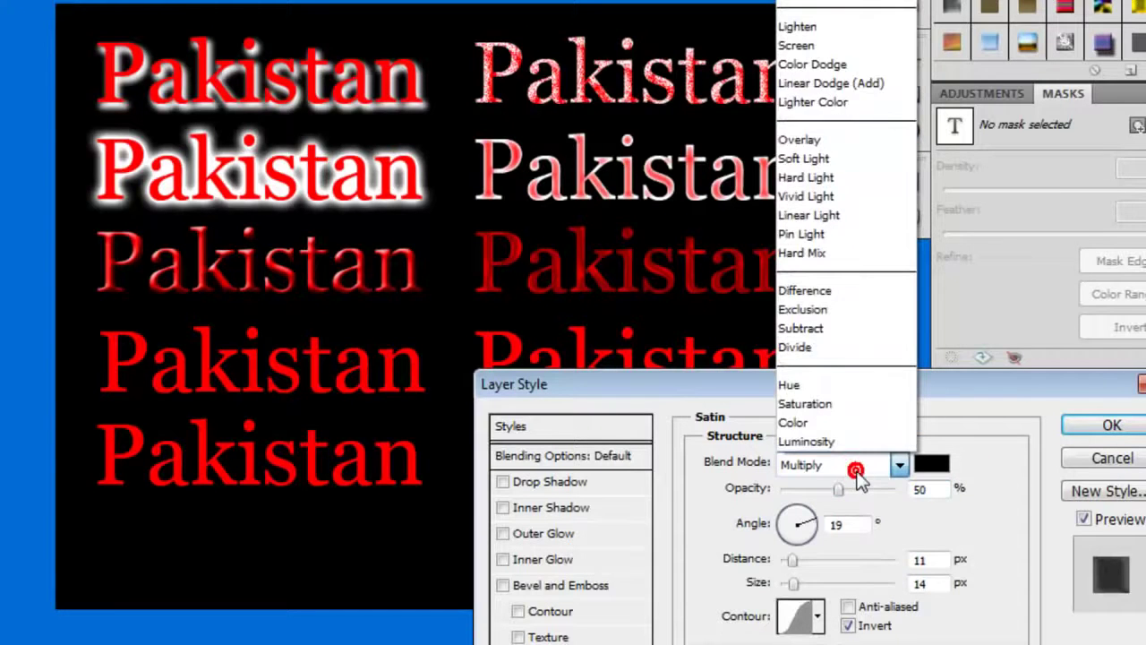
pyautogui.press('n')
pyautogui.press('Return')
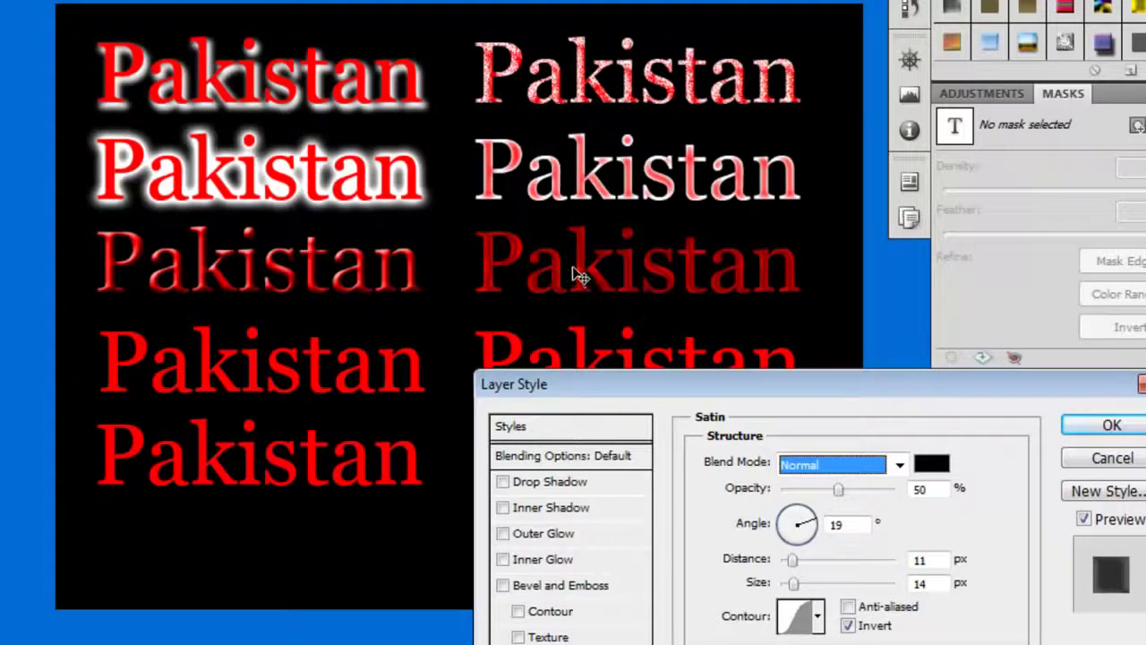
# Set the satin colour to white, size to 5 px, distance to 47 px and opacity to 100%, and apply the layer style.
pyautogui.click(934, 462)
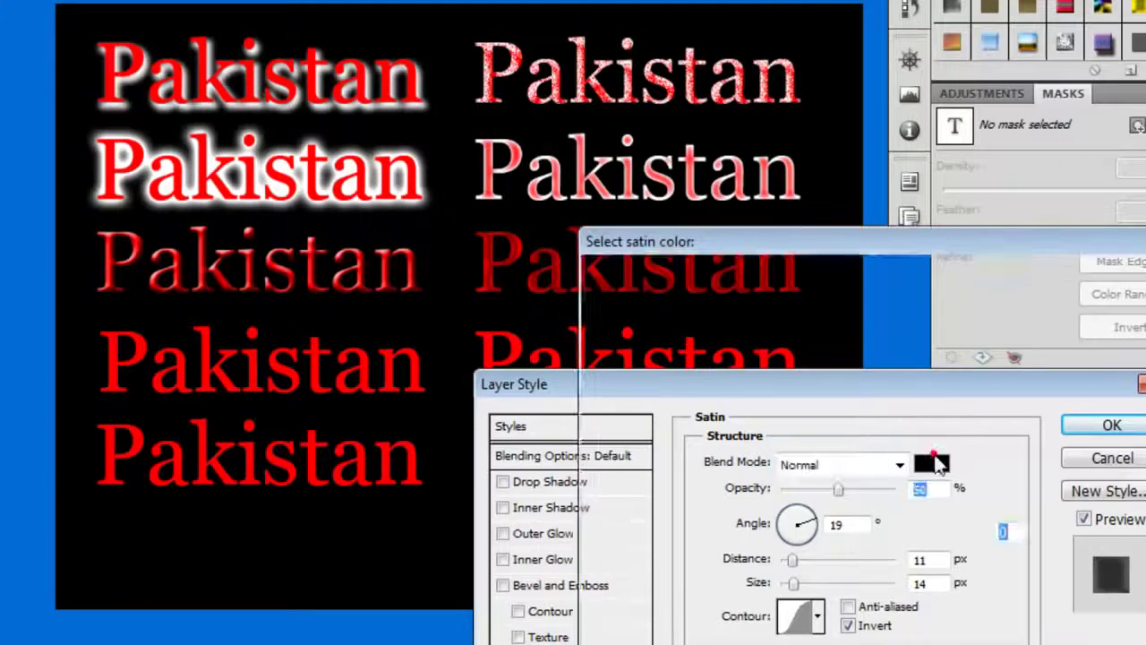
pyautogui.moveTo(702, 318); pyautogui.dragTo(566, 281)
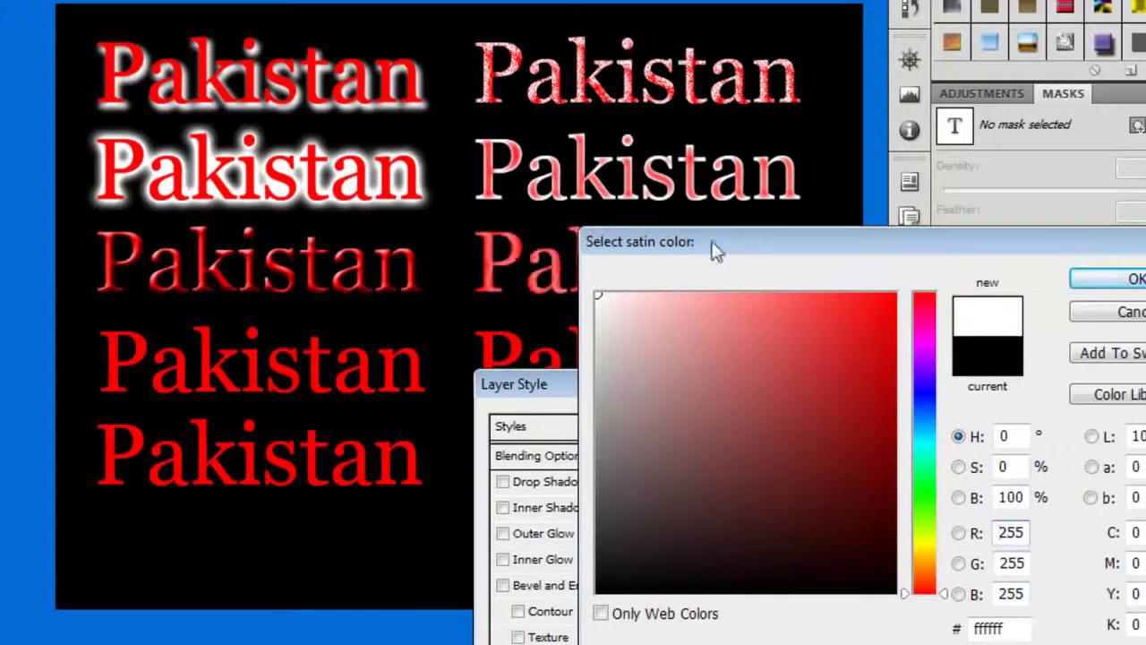
pyautogui.click(1125, 285)
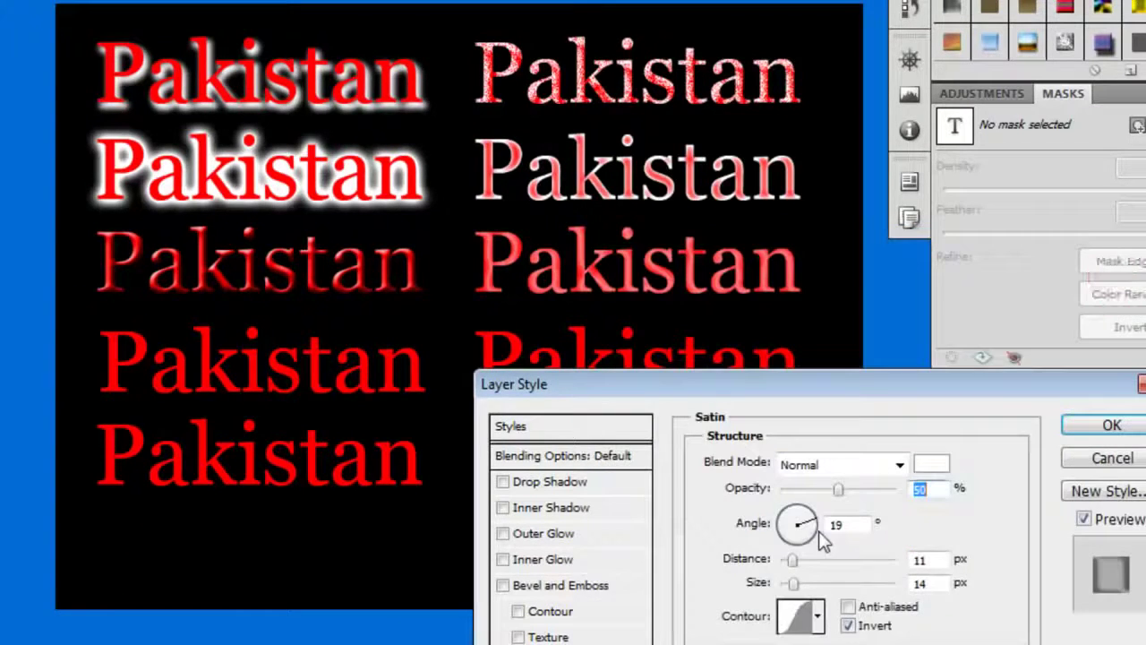
pyautogui.moveTo(795, 583); pyautogui.dragTo(834, 561)
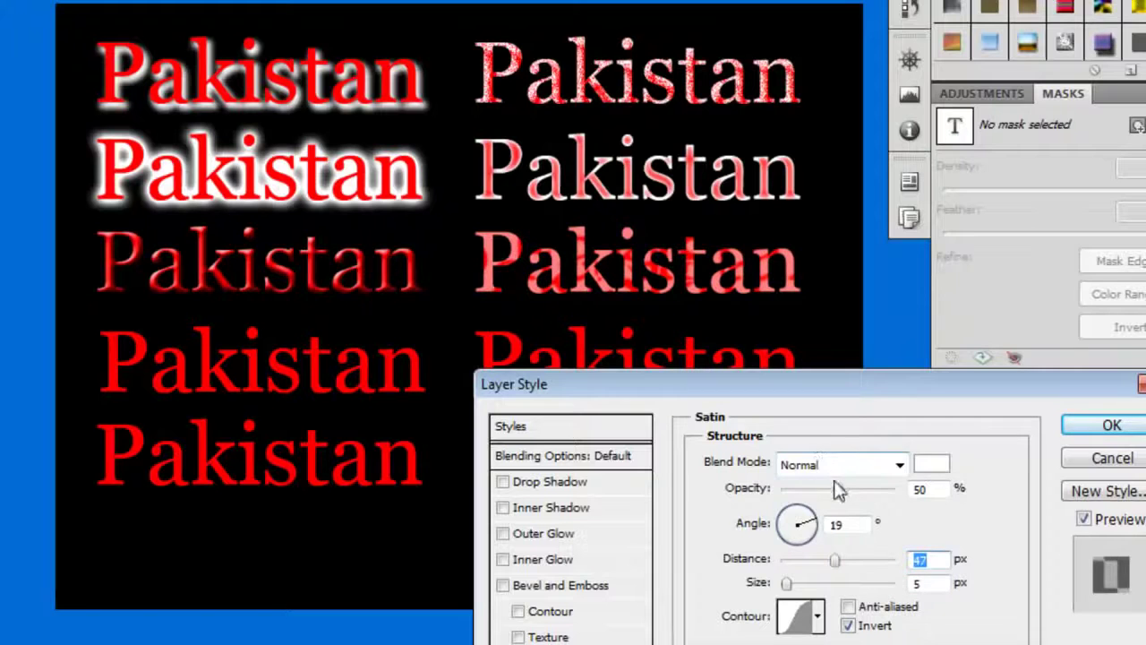
pyautogui.moveTo(837, 491); pyautogui.dragTo(897, 489)
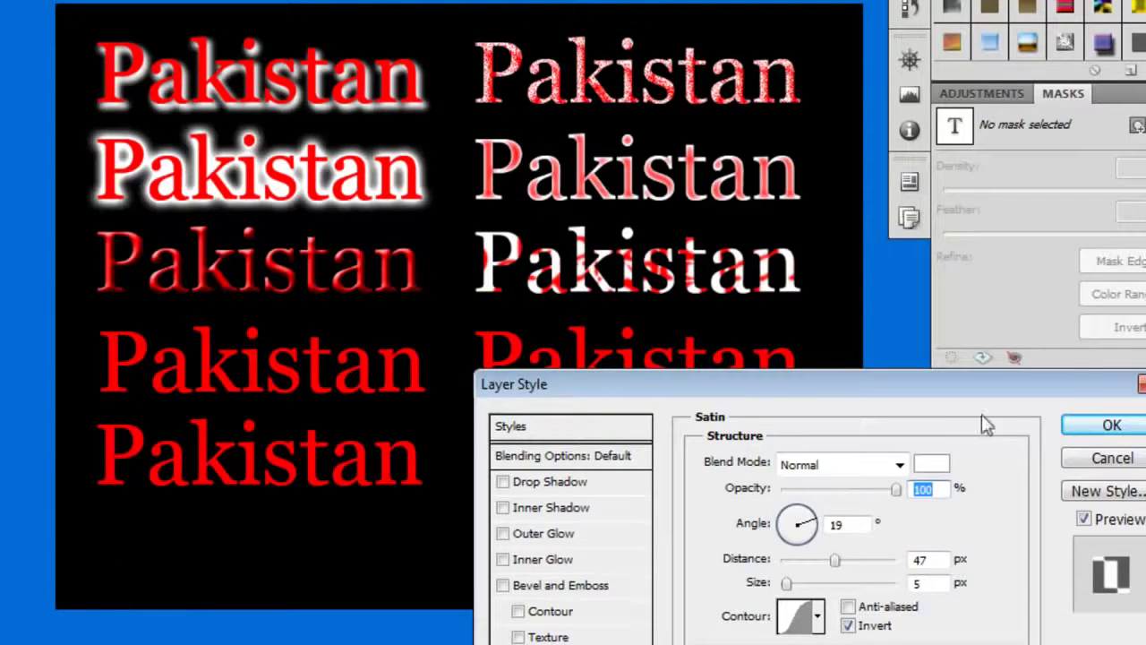
pyautogui.click(1089, 430)
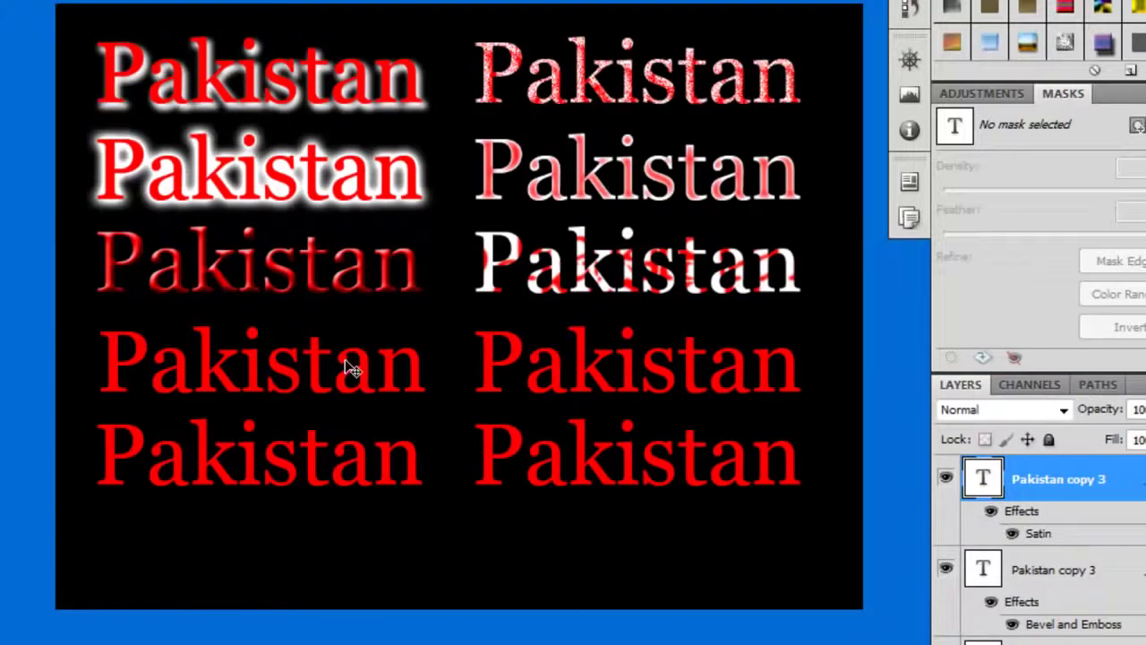
# Add a Color Overlay effect to the fourth row's left-hand "Pakistan" with white (ffffff) as the overlay colour.
pyautogui.hotkey('ctrl', 'j')
pyautogui.hotkey('ctrl', 'j')
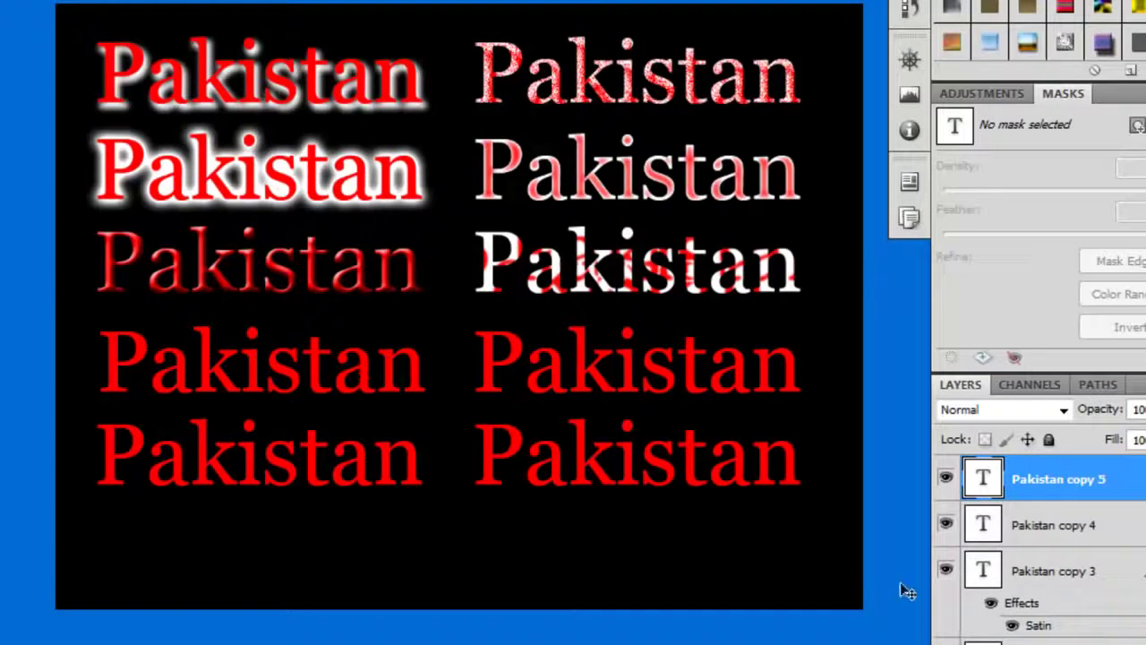
pyautogui.click(1014, 637)
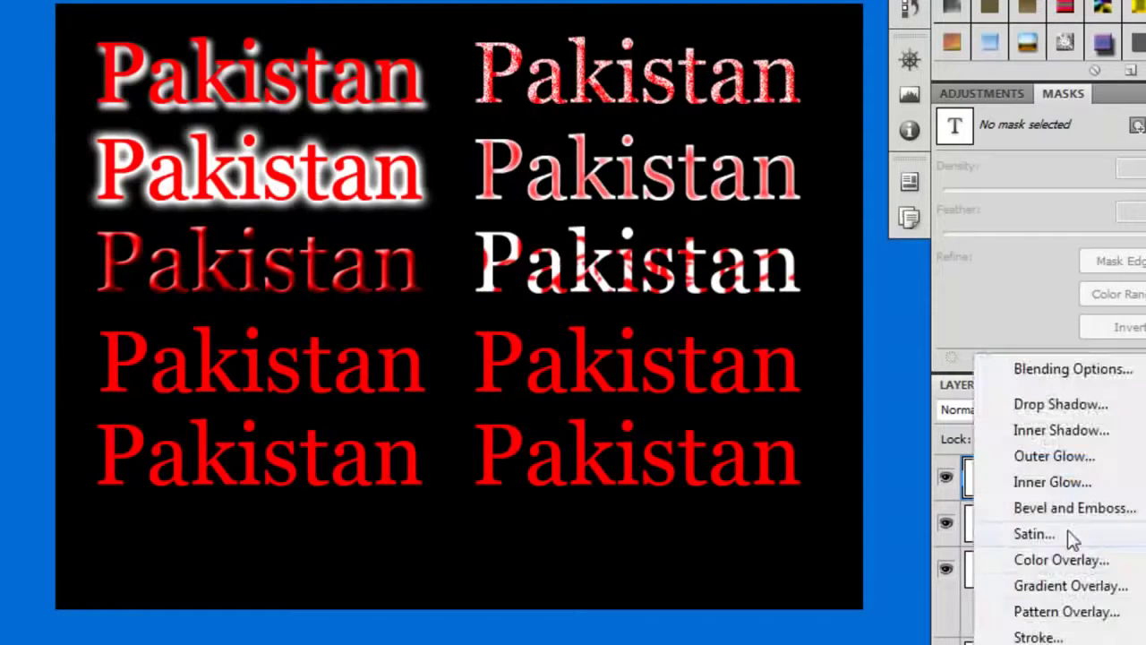
pyautogui.click(1065, 563)
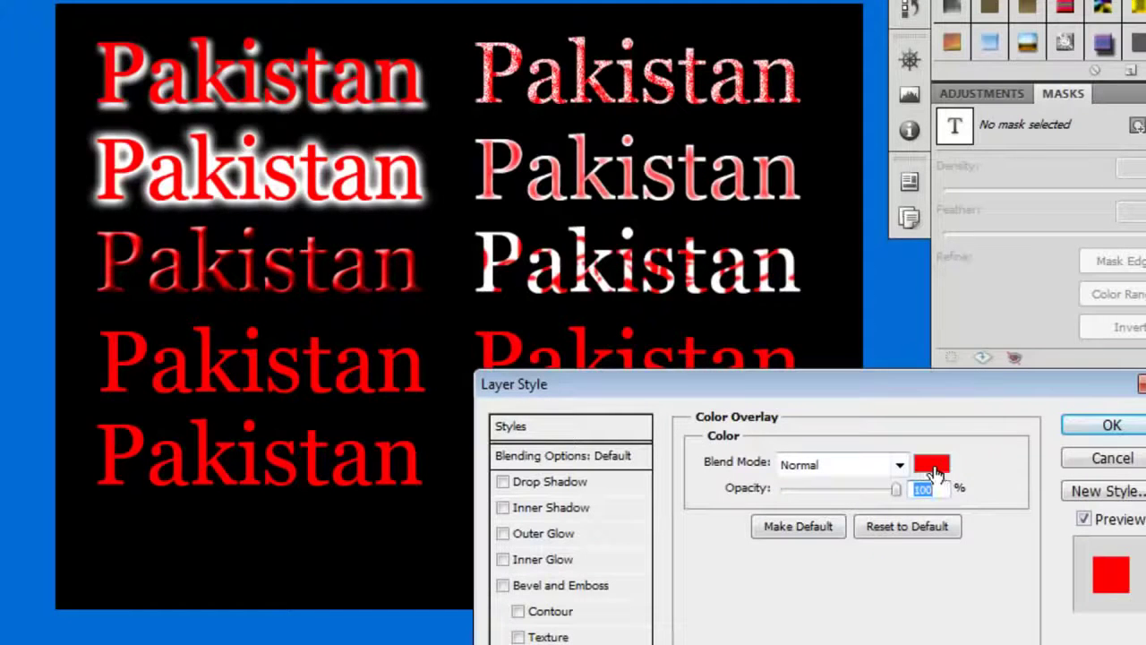
pyautogui.click(934, 467)
pyautogui.moveTo(804, 360); pyautogui.dragTo(598, 293)
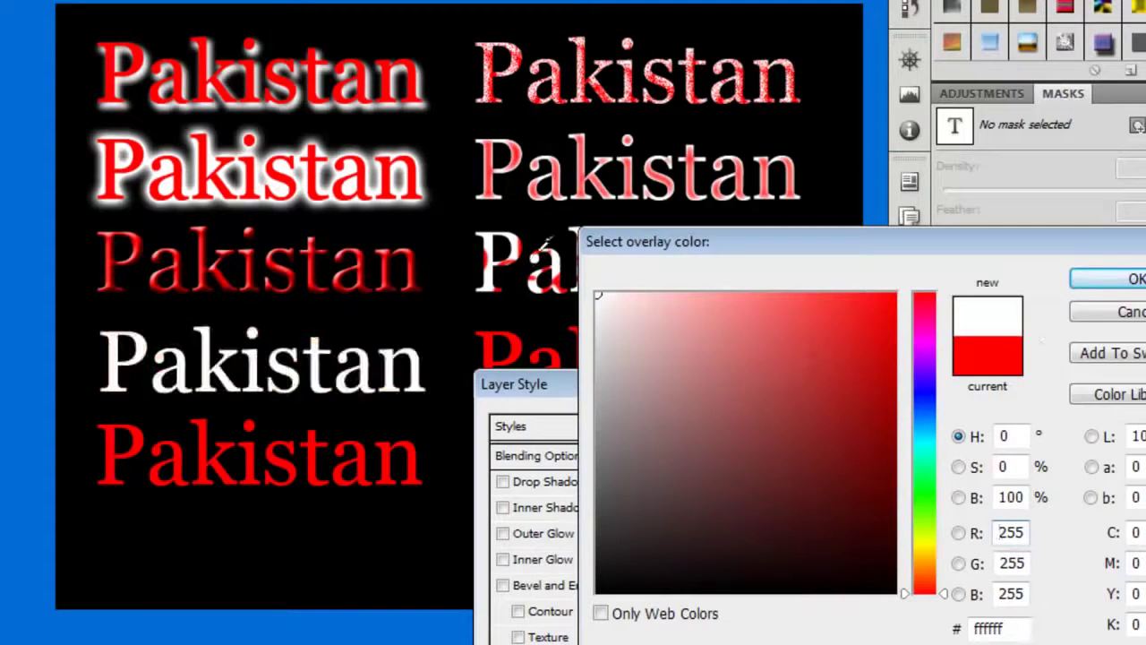
pyautogui.click(1121, 281)
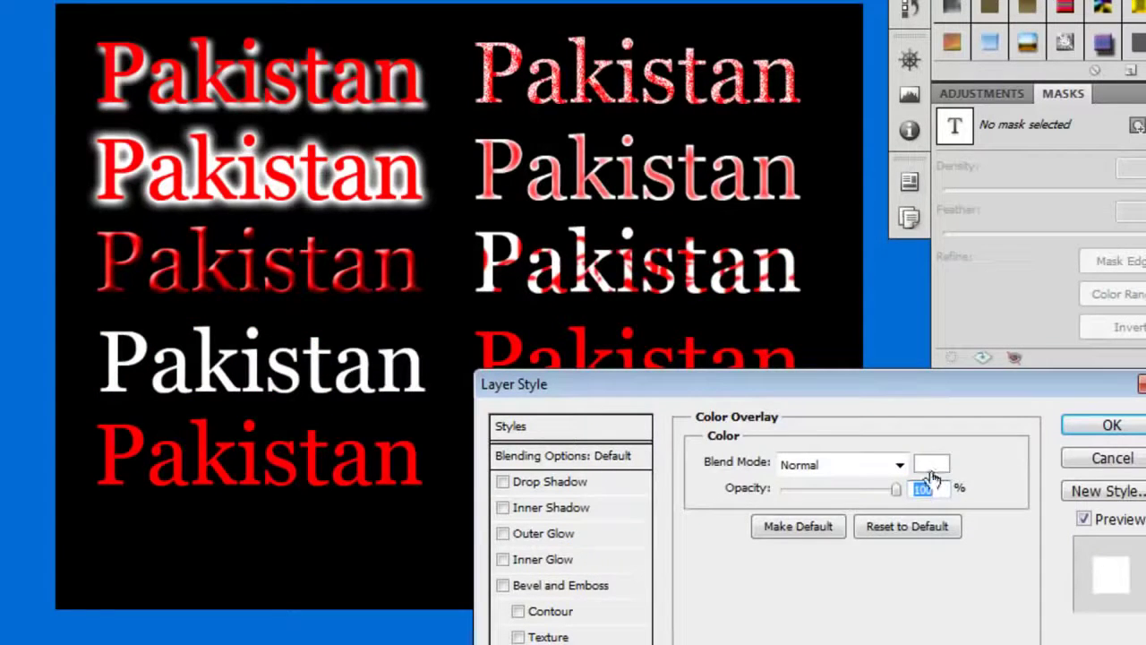
# Change the overlay colour to blue 093ed5 and apply the layer style.
pyautogui.click(932, 467)
pyautogui.click(926, 438)
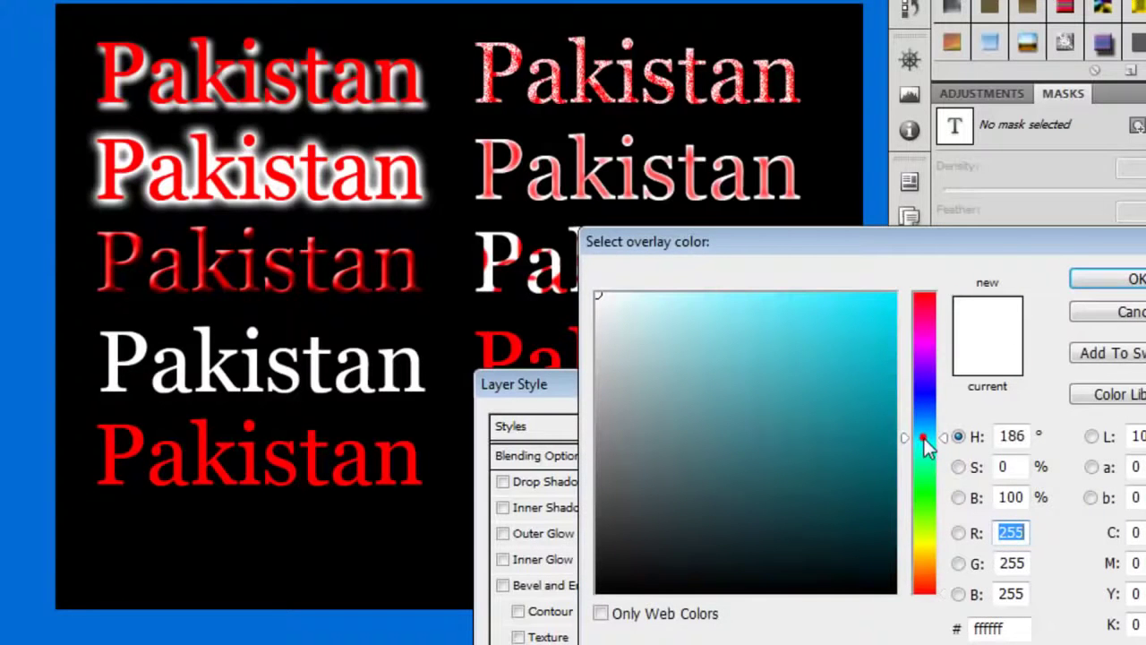
pyautogui.moveTo(851, 366)
pyautogui.mouseDown()
pyautogui.moveTo(891, 303)
pyautogui.moveTo(878, 463)
pyautogui.mouseUp()
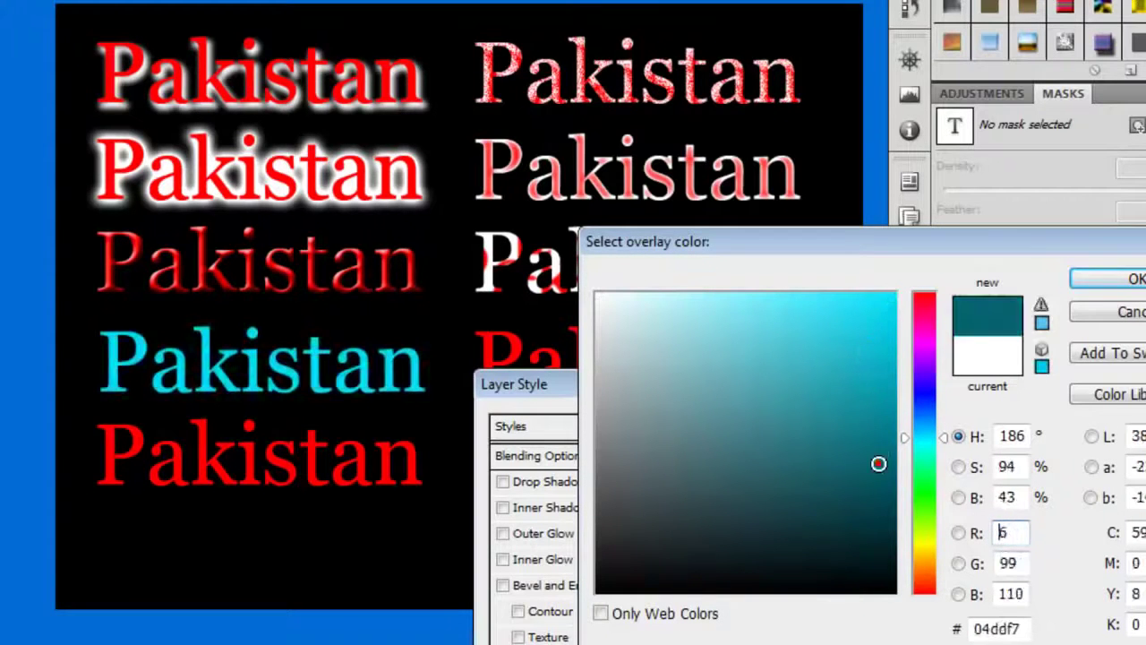
pyautogui.click(895, 530)
pyautogui.moveTo(944, 428); pyautogui.dragTo(940, 412)
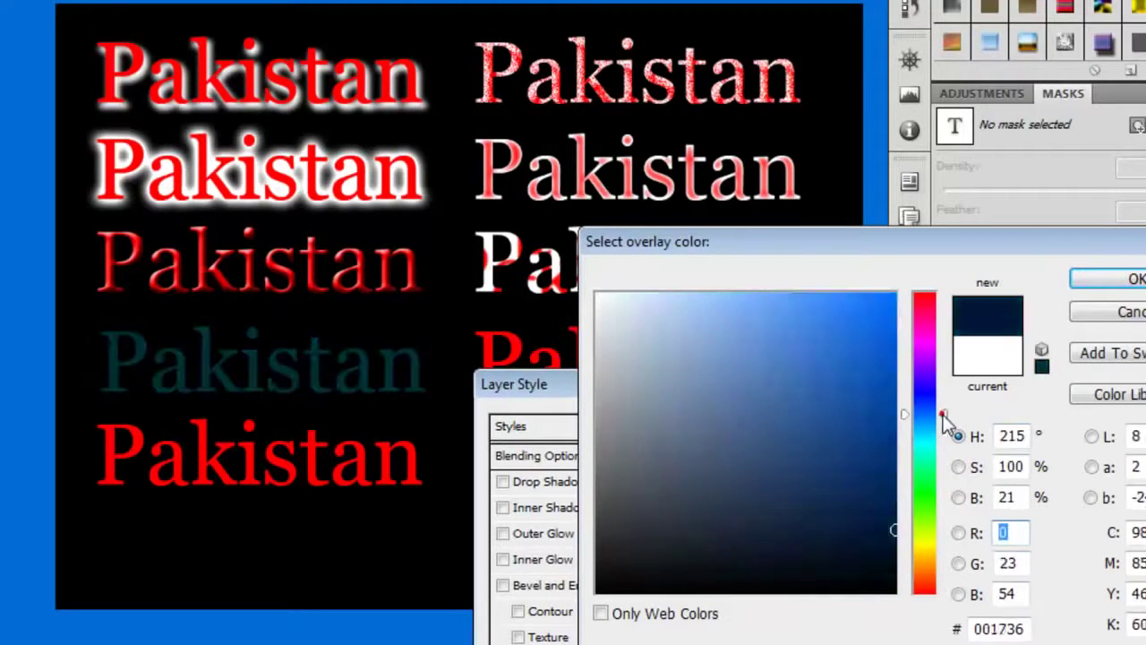
pyautogui.click(937, 406)
pyautogui.moveTo(888, 352); pyautogui.dragTo(883, 342)
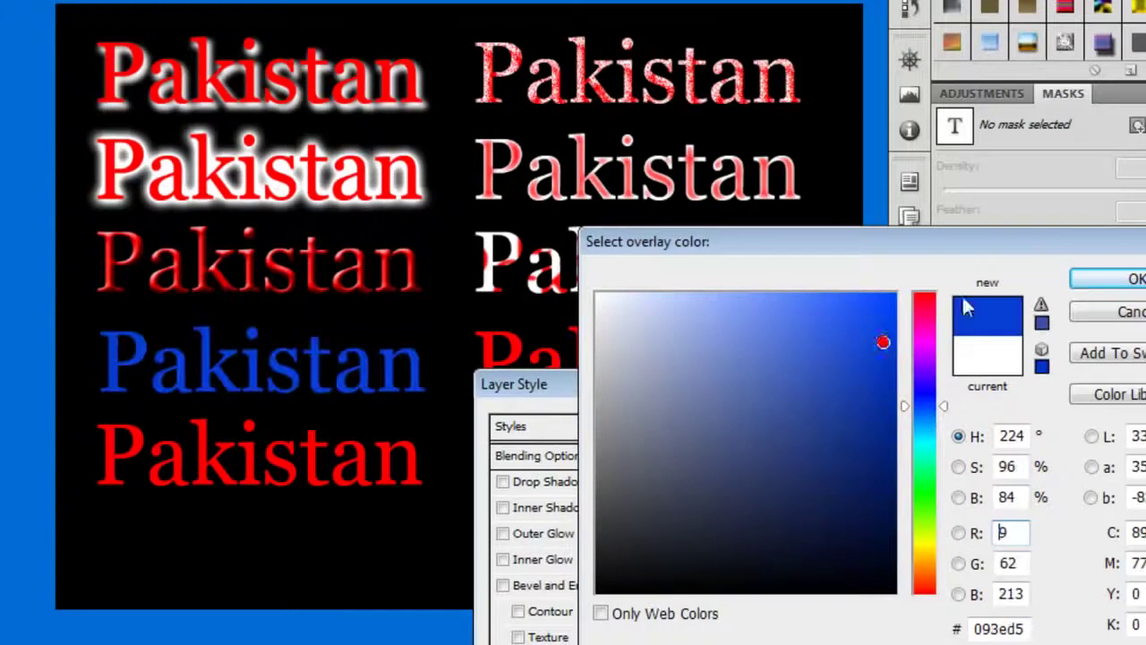
pyautogui.click(1110, 279)
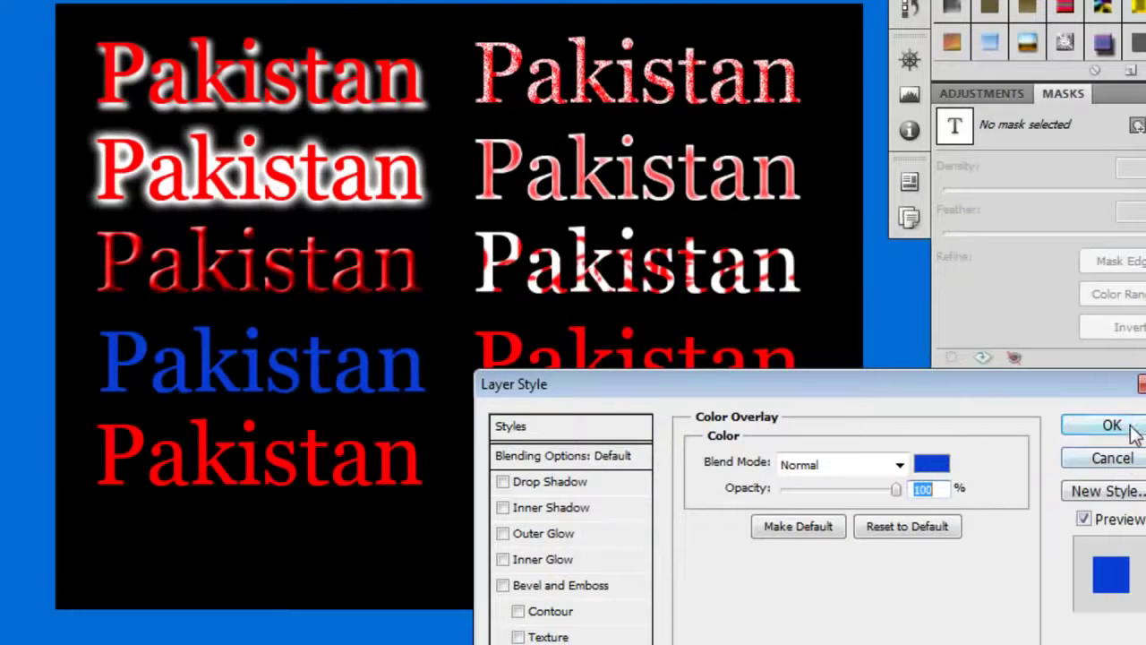
pyautogui.click(1129, 426)
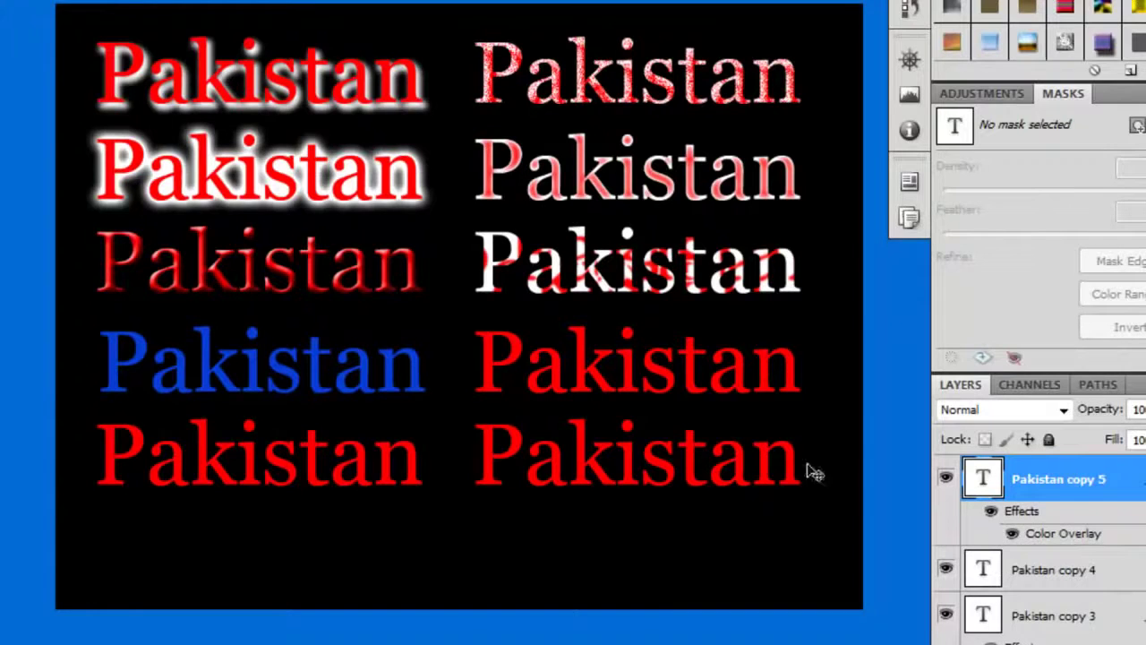
# Add a Gradient Overlay effect to the fourth row's right-hand "Pakistan" and open its gradient for editing, keeping the word in view.
pyautogui.click(524, 356)
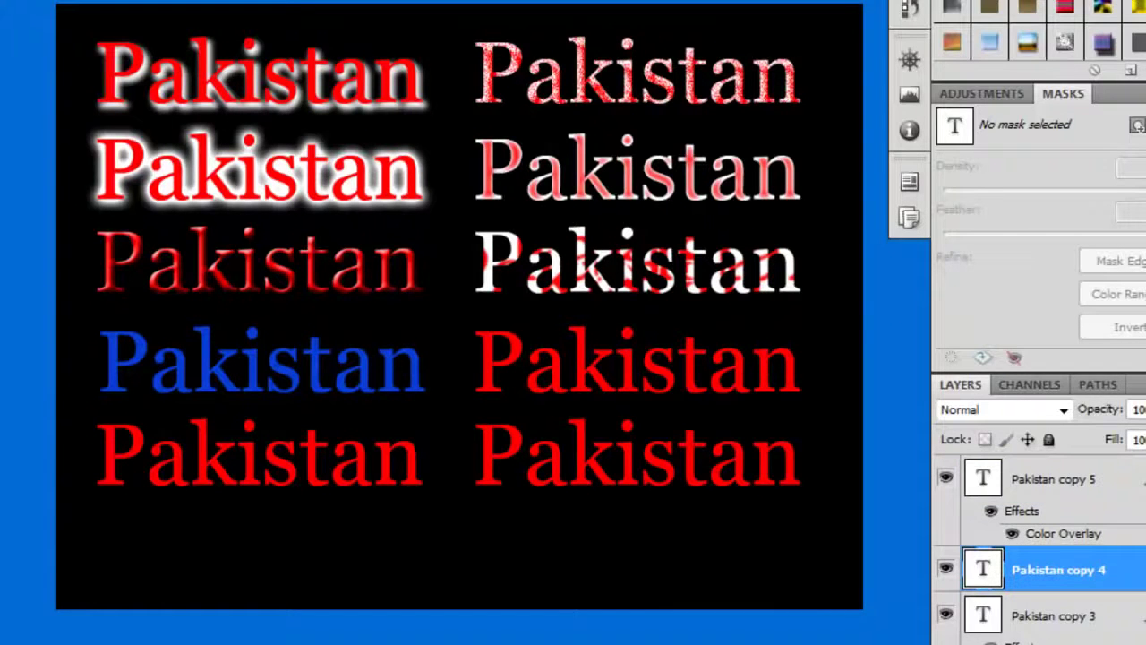
pyautogui.click(983, 357)
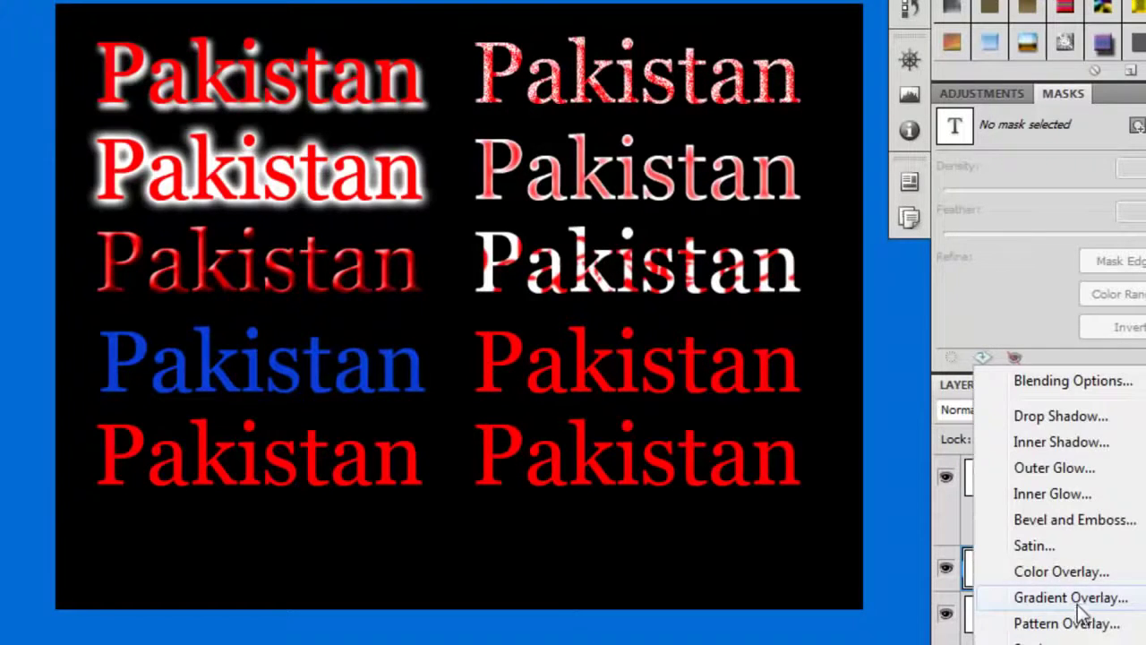
pyautogui.click(985, 596)
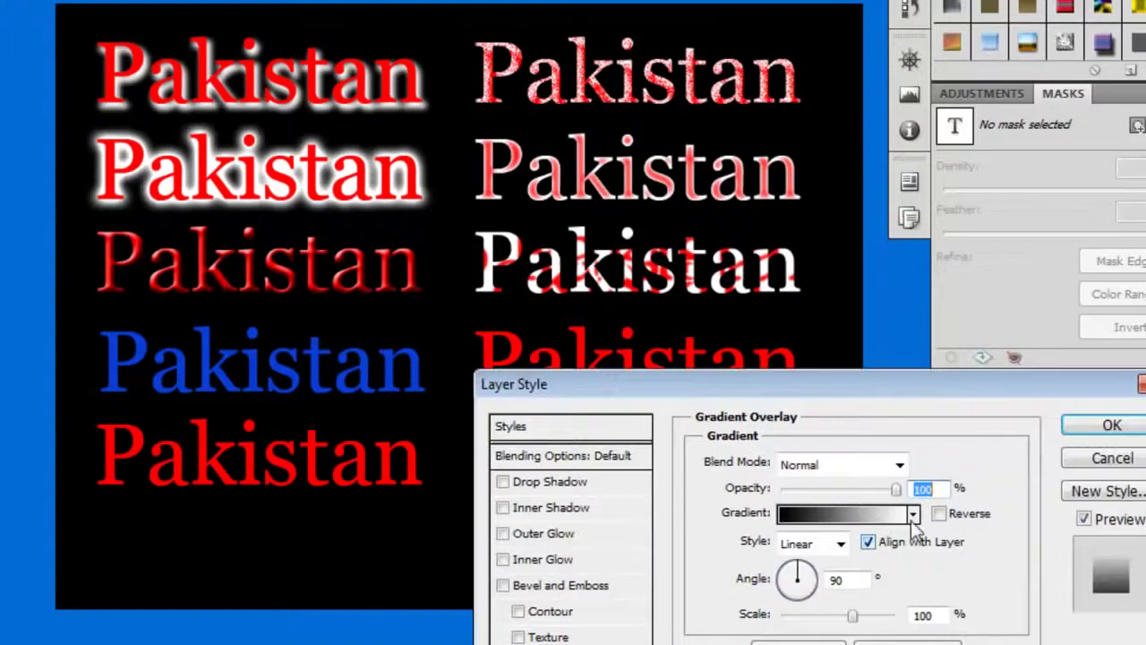
pyautogui.moveTo(829, 386); pyautogui.dragTo(1136, 96)
pyautogui.moveTo(995, 100); pyautogui.dragTo(54, 0)
pyautogui.moveTo(236, 2)
pyautogui.mouseDown()
pyautogui.moveTo(199, 2)
pyautogui.moveTo(226, 5)
pyautogui.mouseUp()
pyautogui.click(167, 72)
pyautogui.click(165, 71)
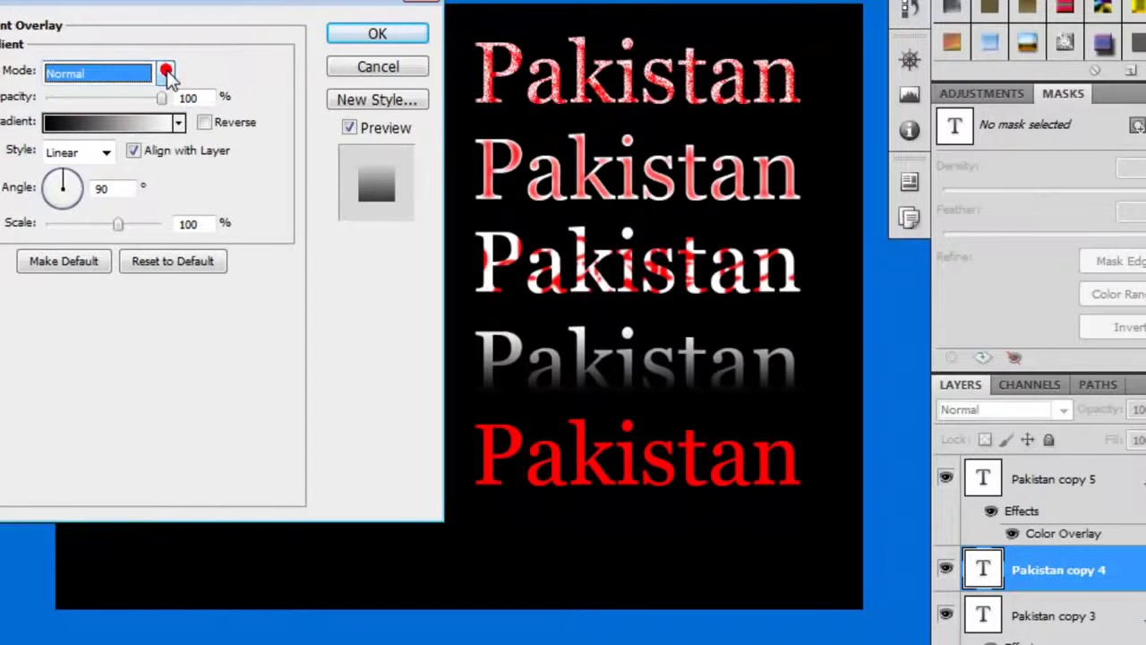
pyautogui.click(136, 122)
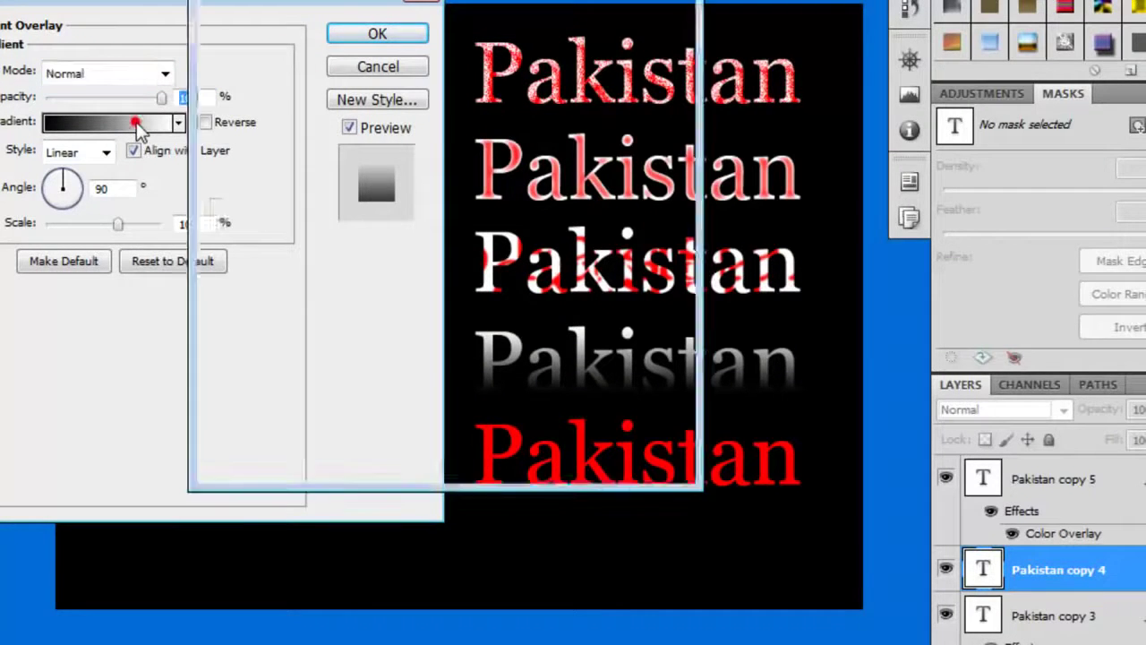
pyautogui.moveTo(394, 2); pyautogui.dragTo(120, 11)
# Try various gradient presets in turn, including Spectrum, Yellow, Violet, Orange, Blue, then Blue, Red, Yellow, Orange, Yellow, Orange, and Copper.
pyautogui.click(123, 96)
pyautogui.click(112, 125)
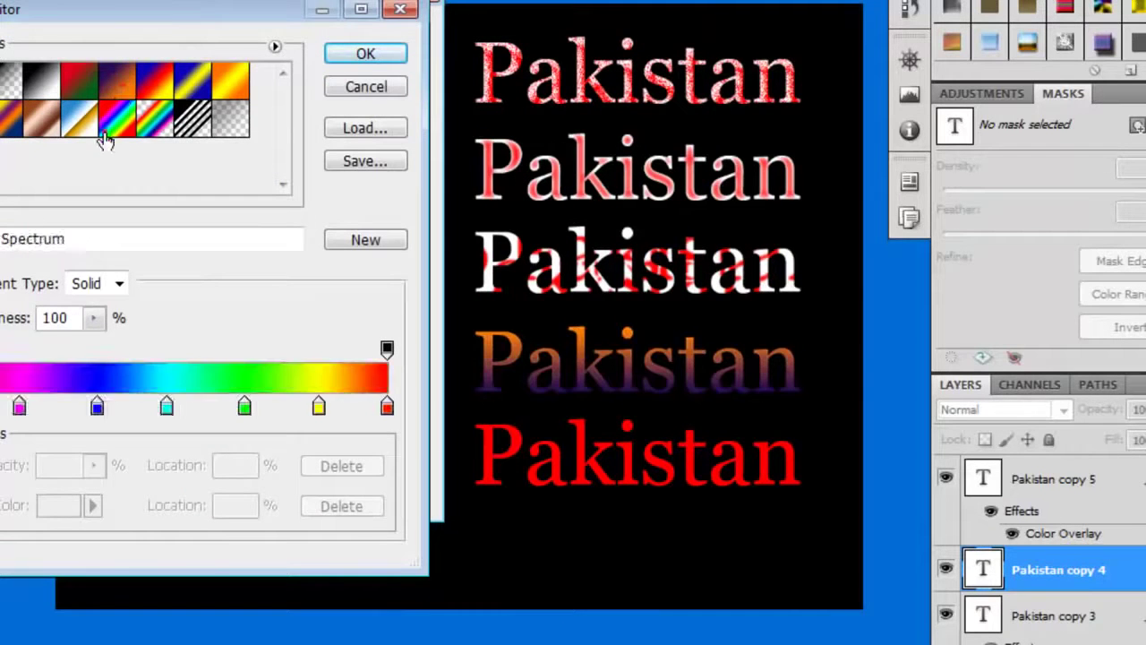
pyautogui.click(79, 118)
pyautogui.click(50, 124)
pyautogui.click(9, 121)
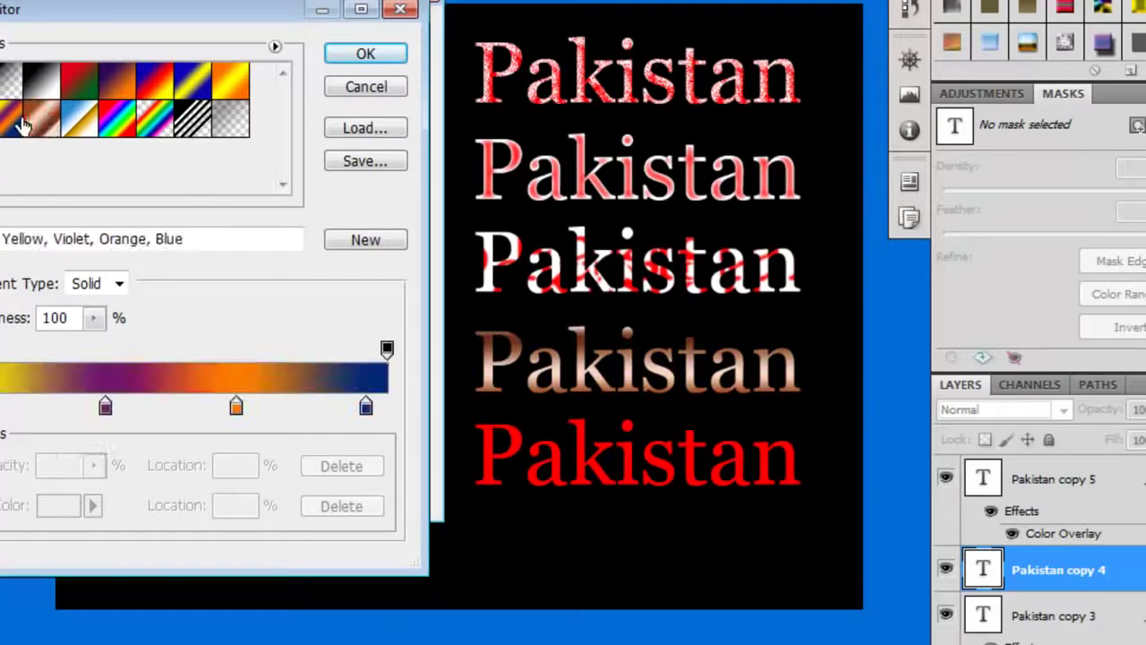
pyautogui.click(1, 119)
pyautogui.click(39, 84)
pyautogui.click(78, 86)
pyautogui.click(117, 86)
pyautogui.click(159, 88)
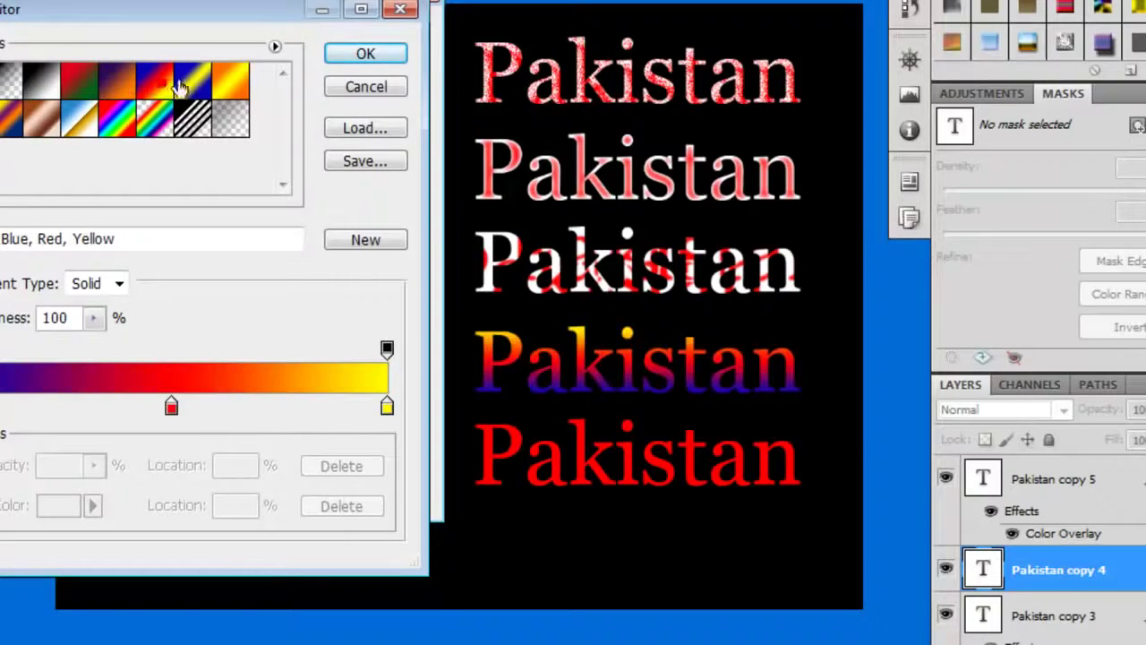
pyautogui.click(215, 82)
pyautogui.click(242, 81)
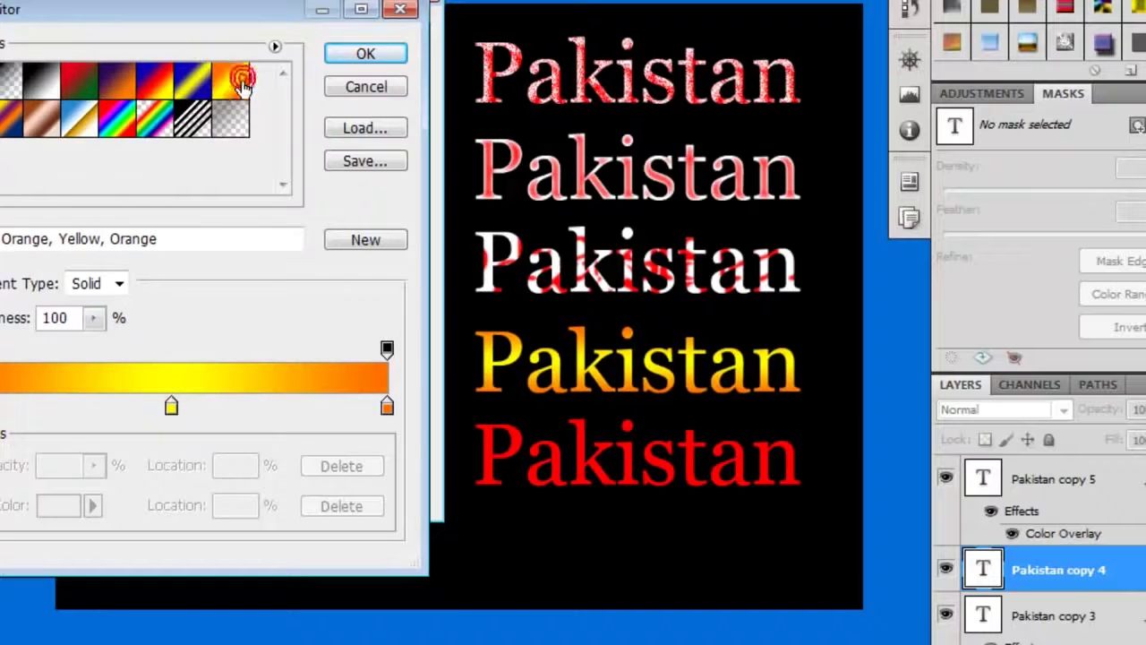
pyautogui.click(192, 119)
pyautogui.click(155, 118)
pyautogui.click(104, 114)
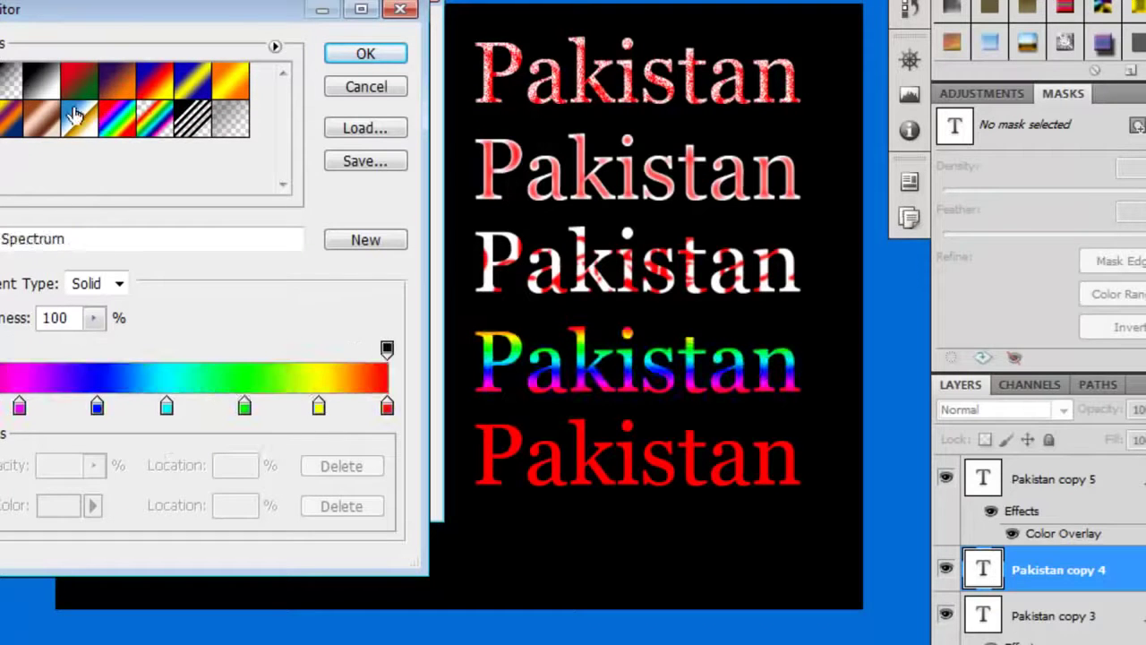
pyautogui.click(81, 111)
pyautogui.click(43, 108)
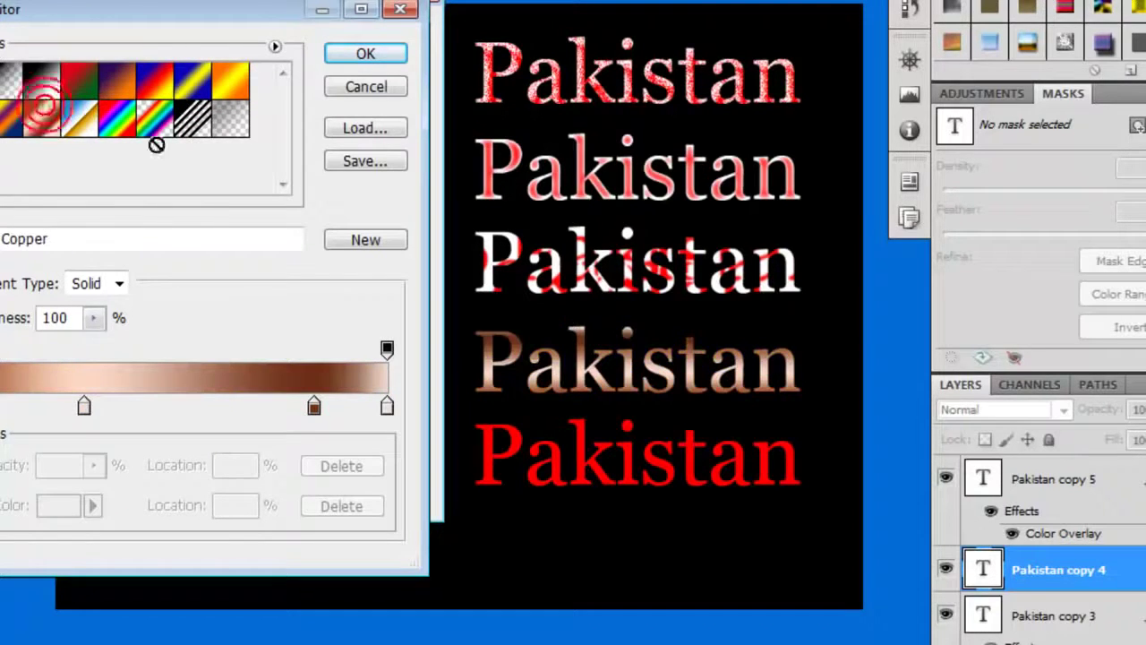
# Choose the Spectrum preset for the gradient overlay and apply the layer style.
pyautogui.click(112, 117)
pyautogui.click(362, 56)
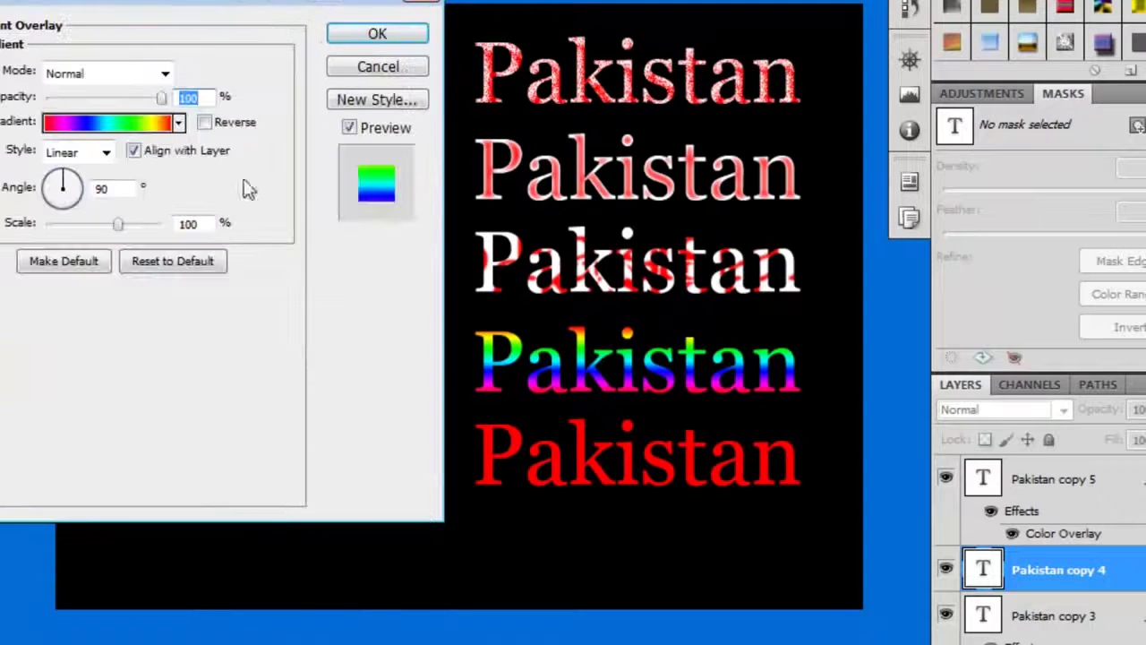
pyautogui.click(388, 36)
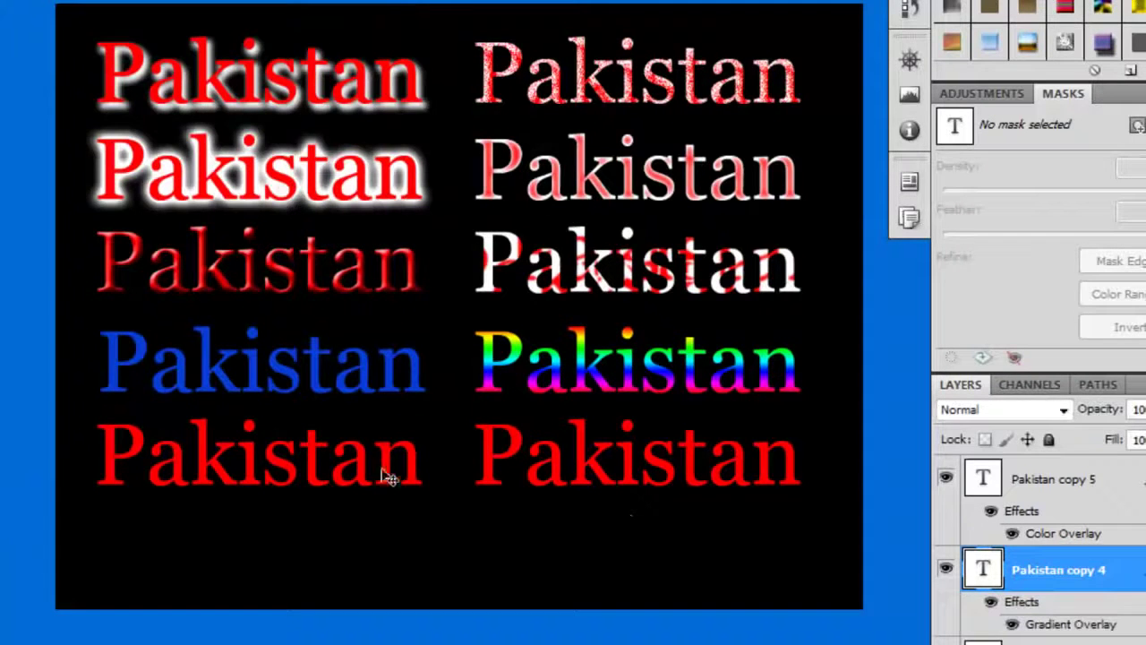
# Add a Pattern Overlay effect to the fifth row's left-hand "Pakistan" and move the settings dialog off the word.
pyautogui.hotkey('ctrl', 'j')
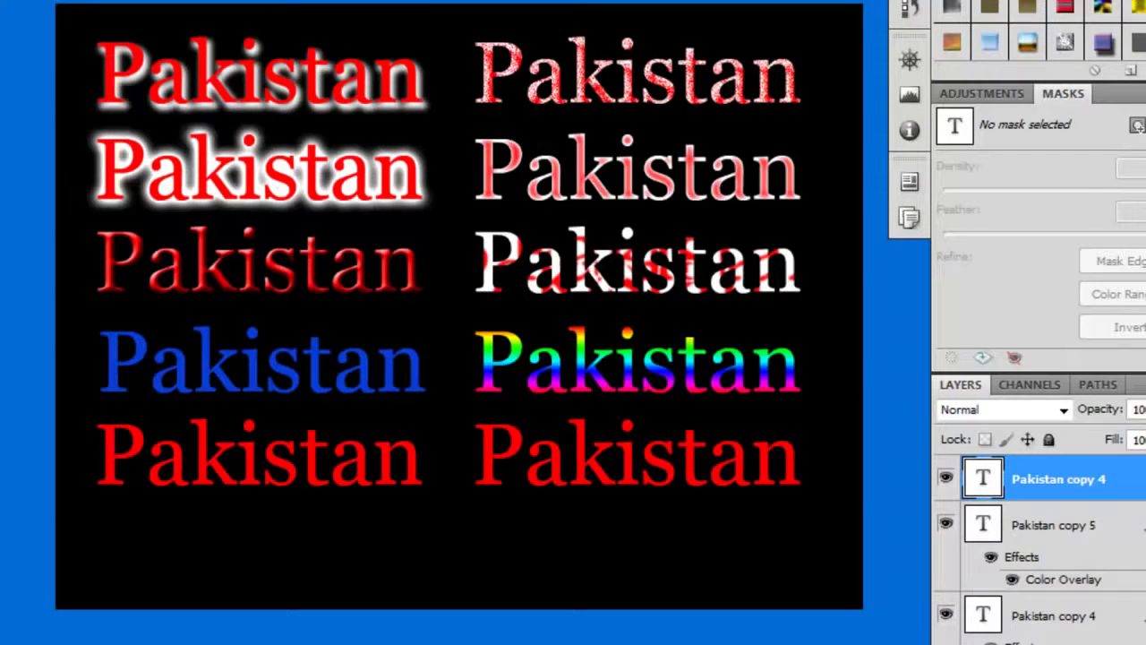
pyautogui.click(974, 641)
pyautogui.click(985, 626)
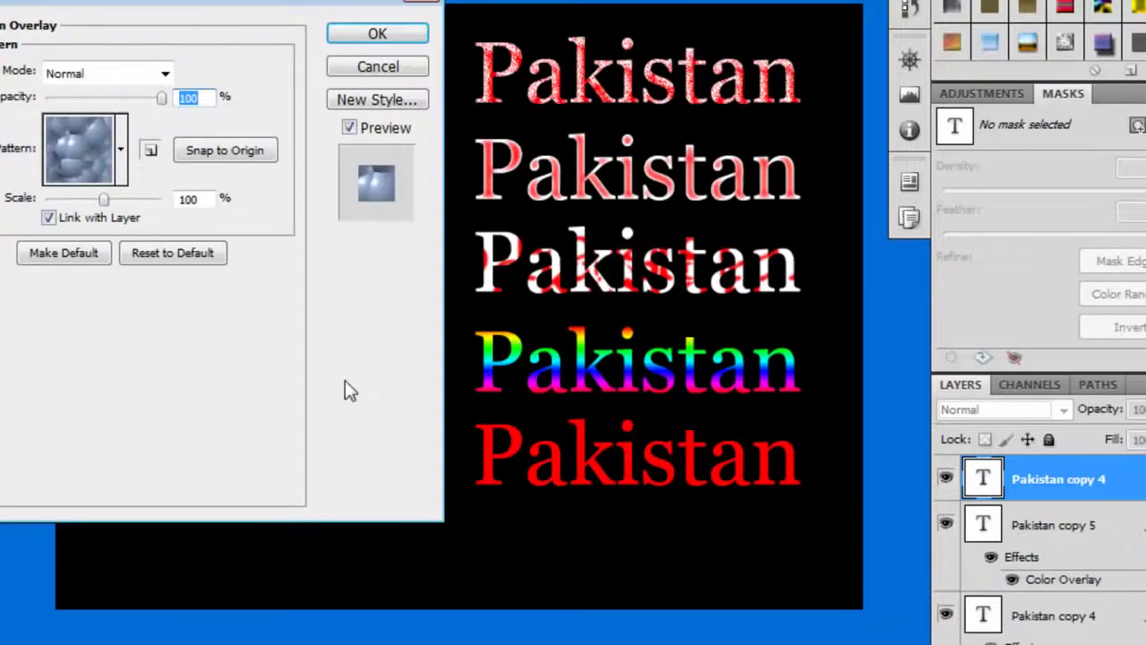
pyautogui.moveTo(223, 6); pyautogui.dragTo(532, 0)
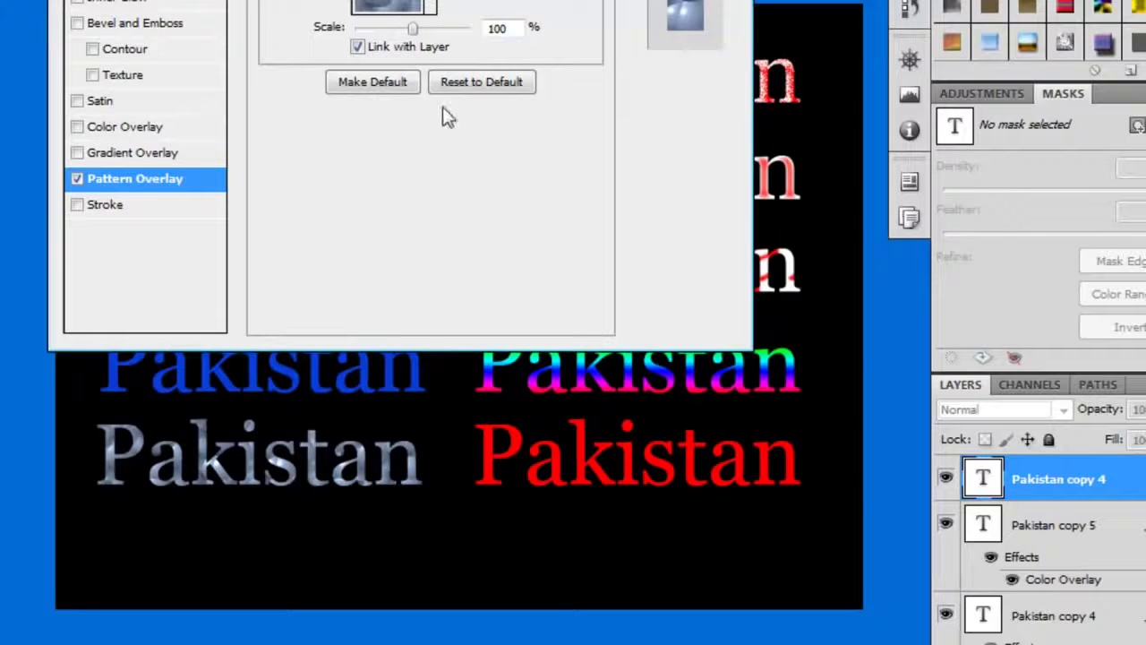
# Try the multicoloured pattern on the overlay and return to the blue-grey bubbles pattern.
pyautogui.click(433, 8)
pyautogui.click(320, 47)
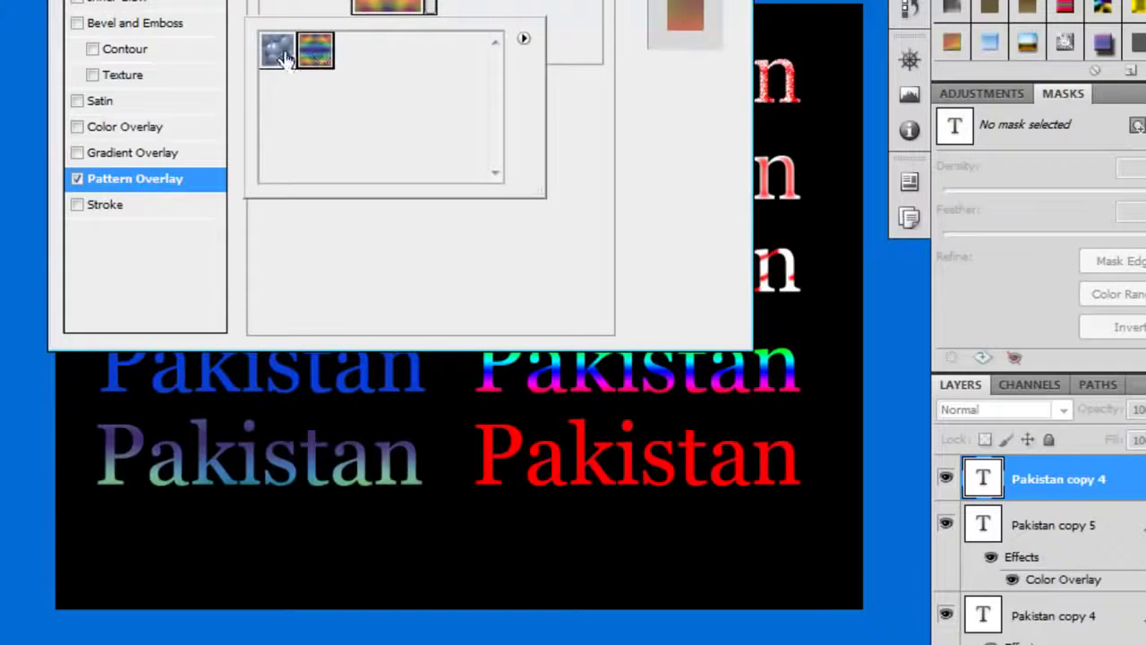
pyautogui.click(279, 52)
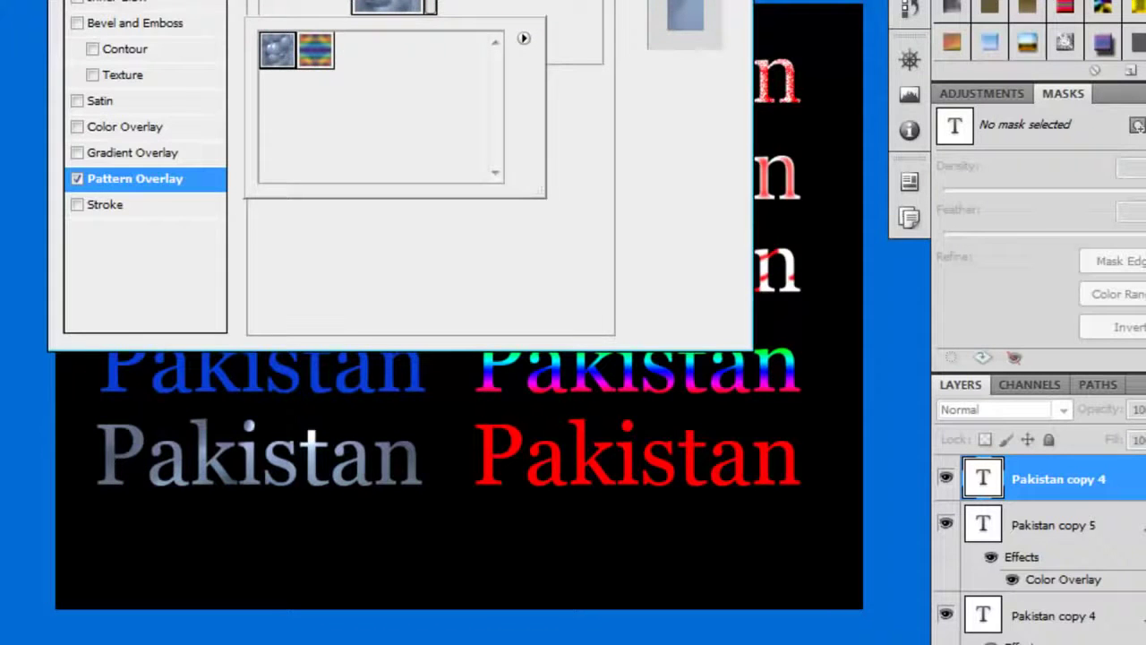
# Reduce the pattern overlay's scale to 65%, choose the multicoloured pattern, and apply the layer style.
pyautogui.click(606, 107)
pyautogui.moveTo(410, 31); pyautogui.dragTo(403, 34)
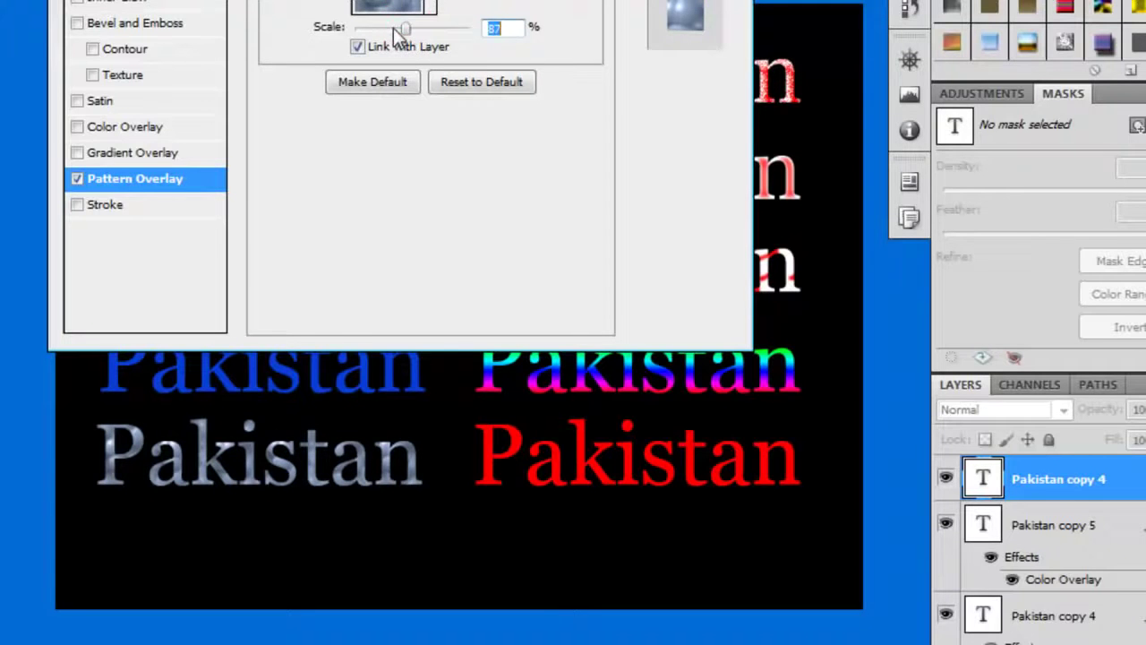
pyautogui.click(430, 7)
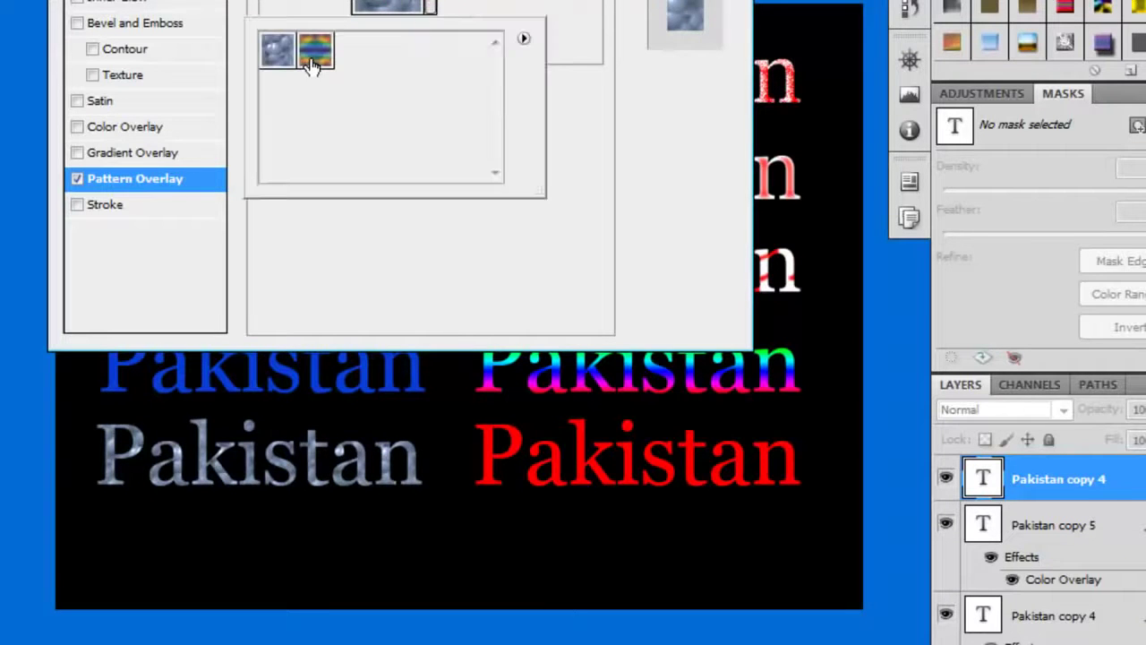
pyautogui.click(315, 50)
pyautogui.click(570, 130)
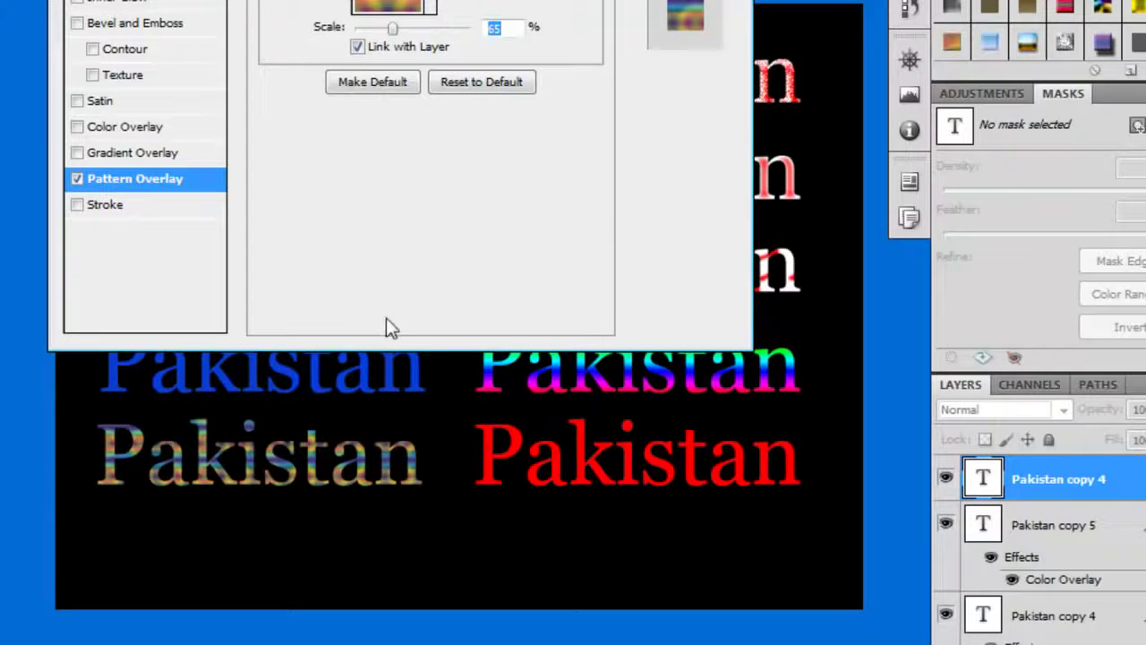
pyautogui.press('Return')
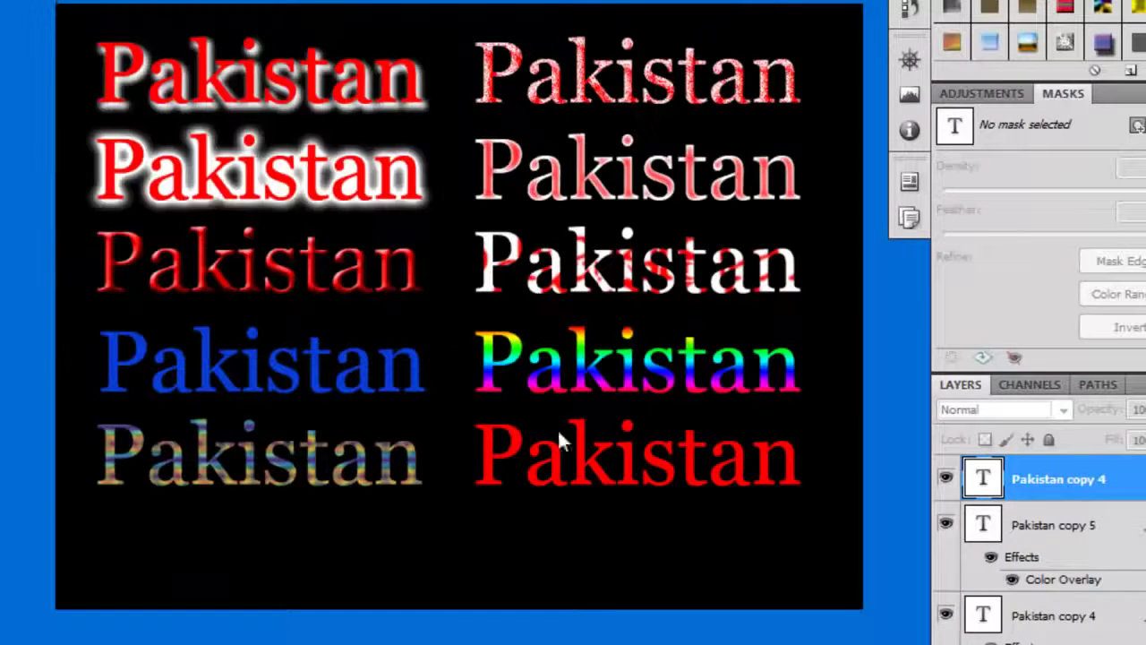
# Add a thick white (ffffff) Stroke effect to the fifth row's right-hand "Pakistan" and apply the layer style.
pyautogui.hotkey('ctrl', 'j')
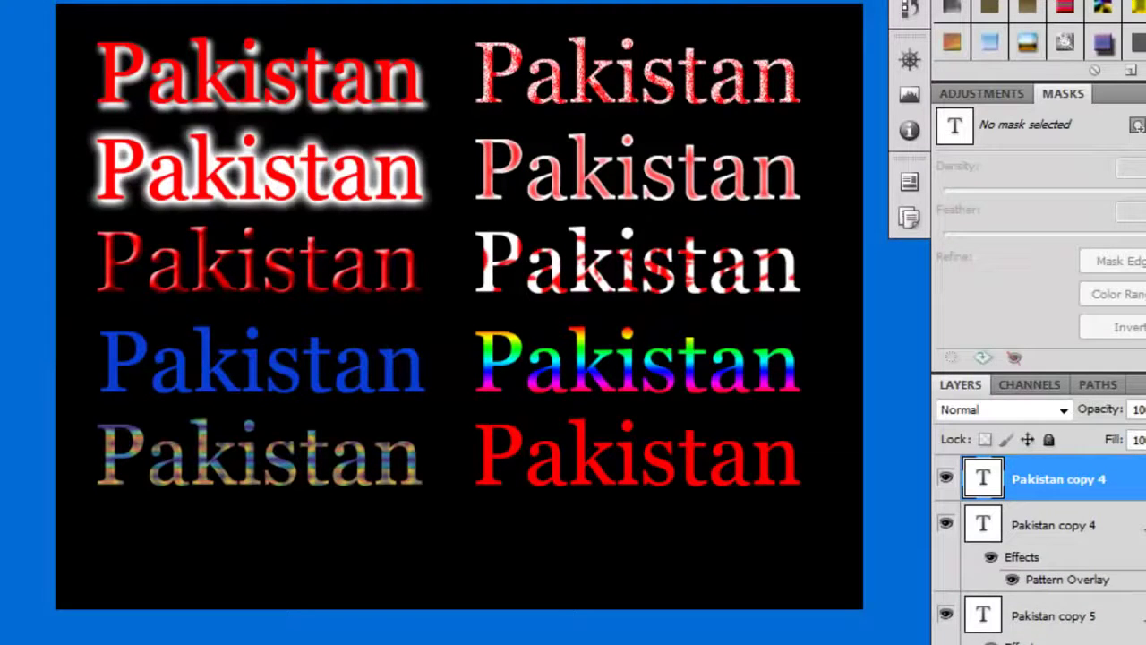
pyautogui.click(984, 643)
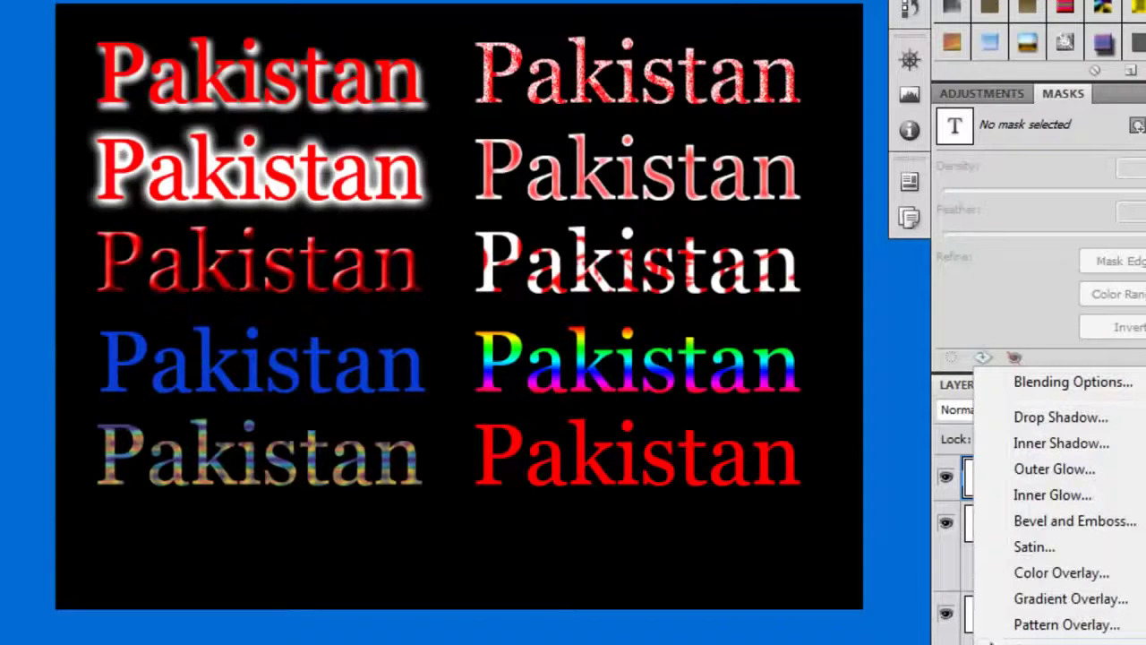
pyautogui.click(1038, 643)
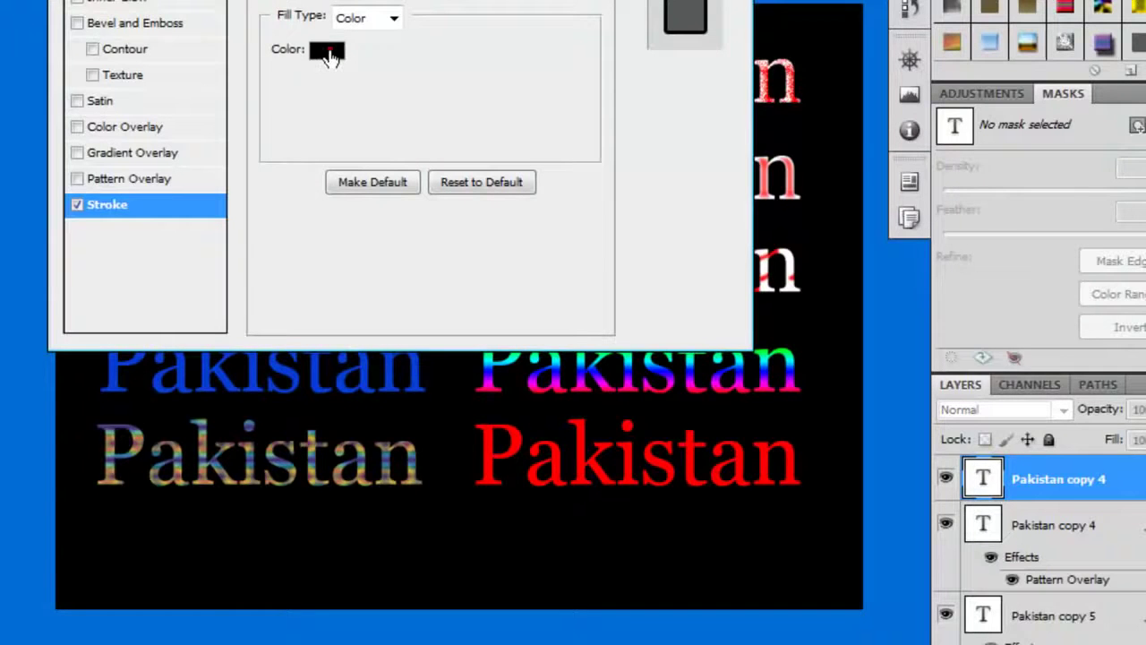
pyautogui.click(327, 51)
pyautogui.moveTo(670, 391)
pyautogui.mouseDown()
pyautogui.moveTo(573, 259)
pyautogui.moveTo(554, 185)
pyautogui.mouseUp()
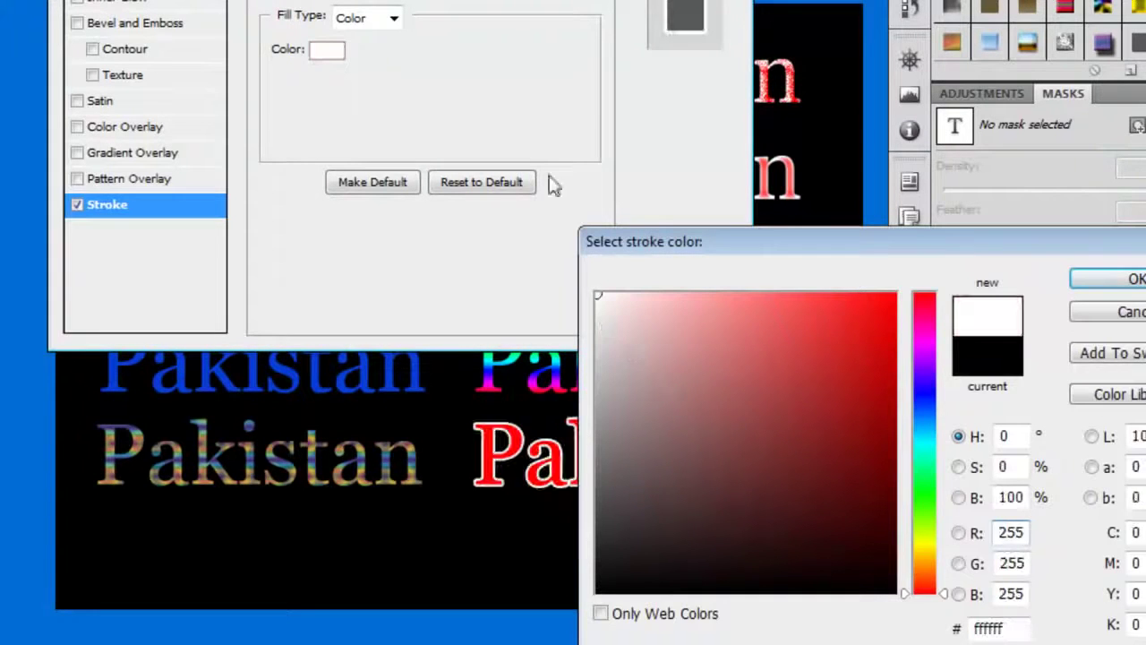
pyautogui.click(1098, 282)
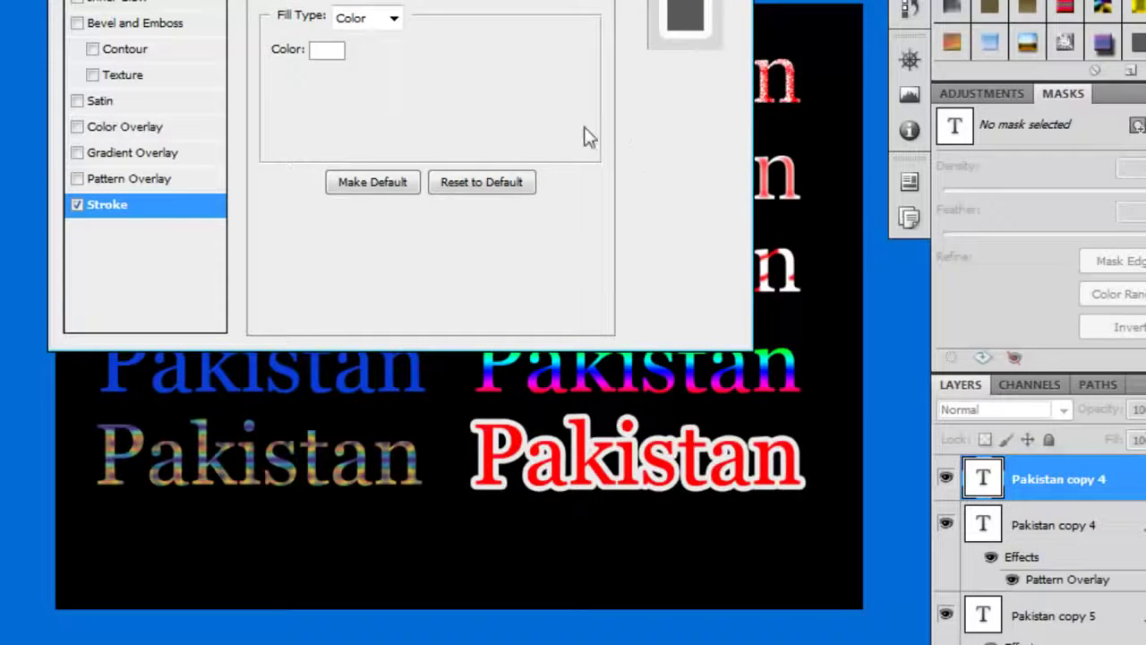
pyautogui.press('Return')
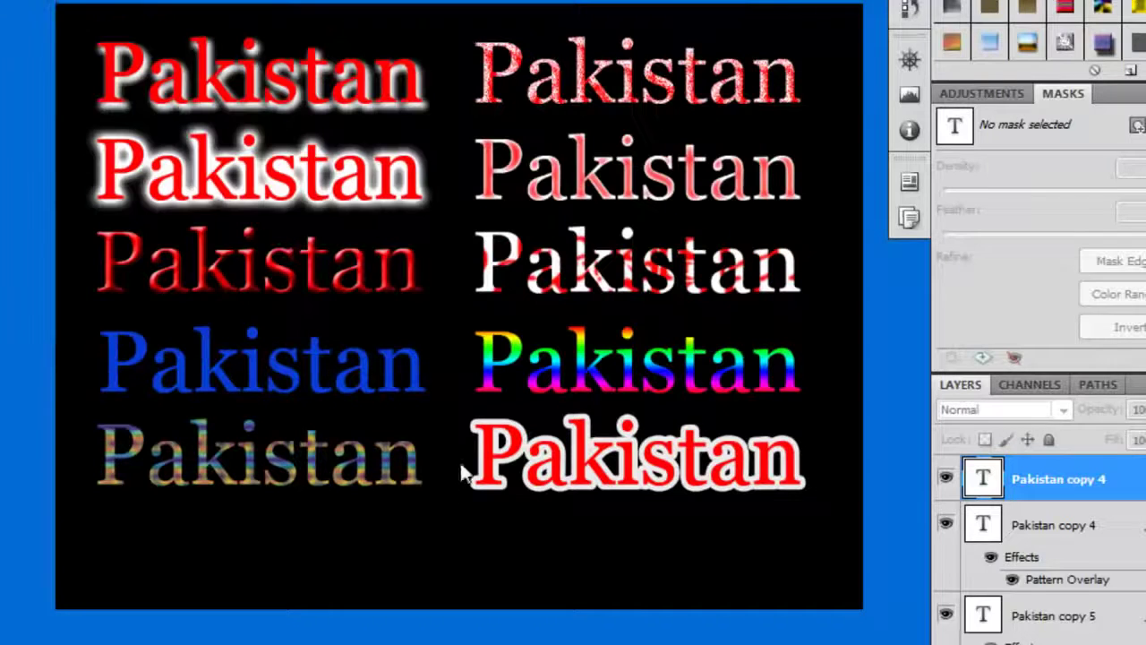